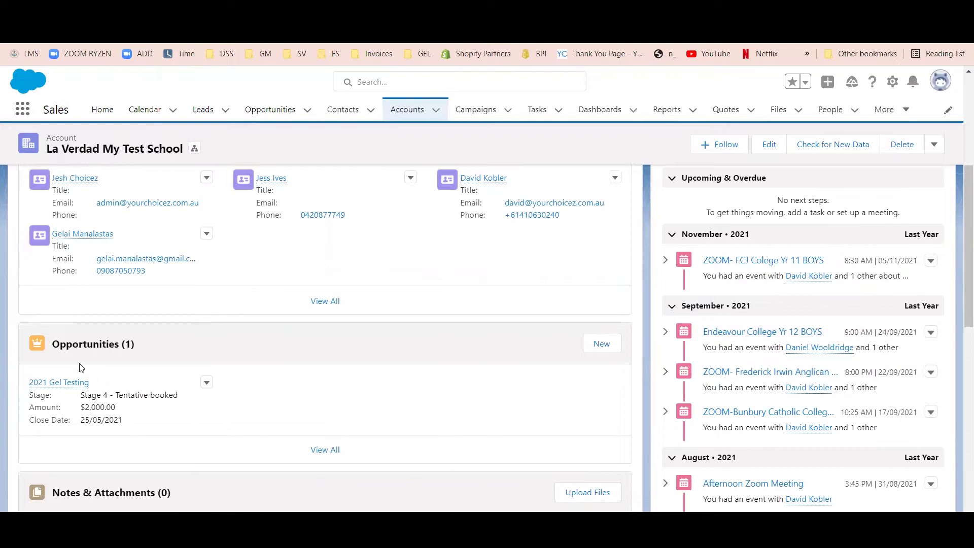
Open the row action menu for 2021 Gel Testing in the account's Opportunities list
{"action": "mouse_move", "coordinate": [75, 388]}
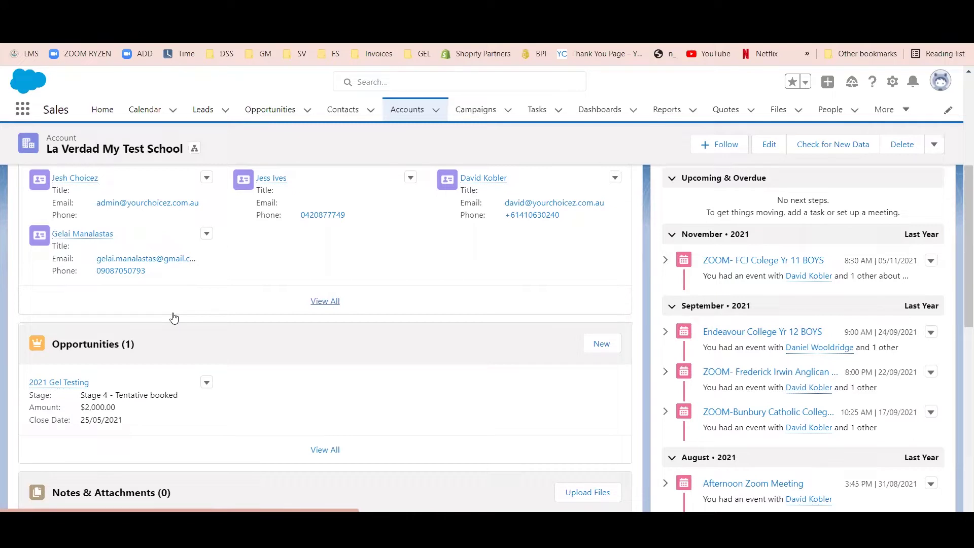
{"action": "left_click", "coordinate": [206, 382]}
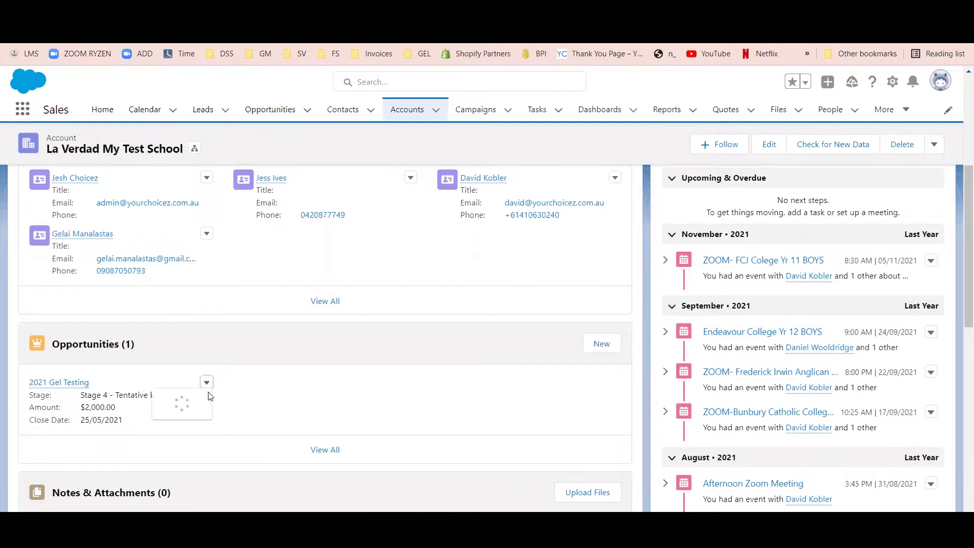
Edit 2021 Gel Testing to Stage Closed Won, leave the Seminar Date unchanged, and save
{"action": "left_click", "coordinate": [212, 405]}
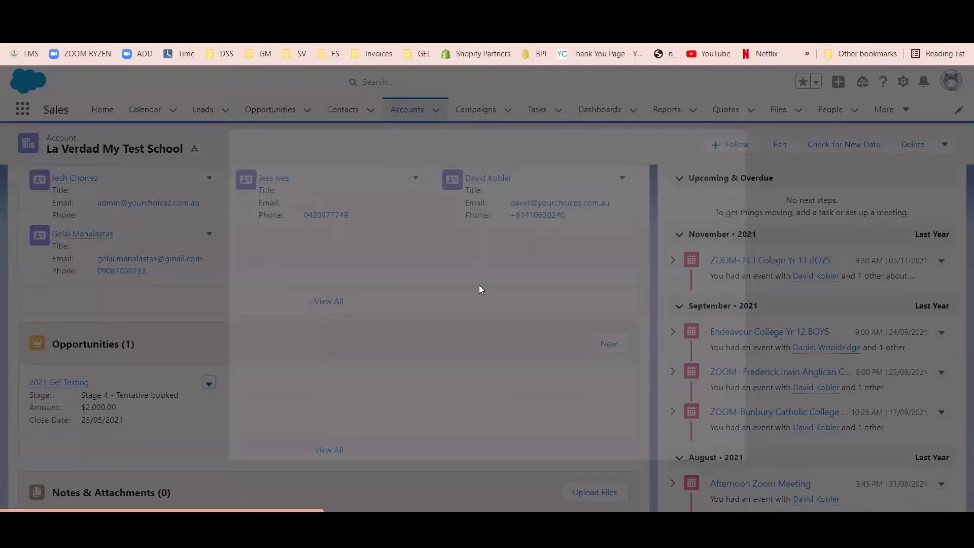
{"action": "left_click", "coordinate": [542, 170]}
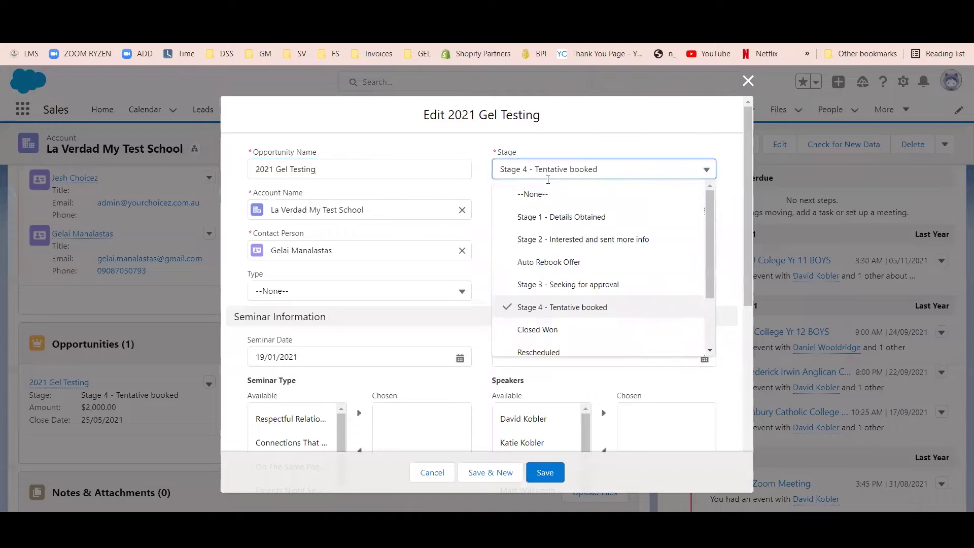
{"action": "left_click", "coordinate": [543, 329]}
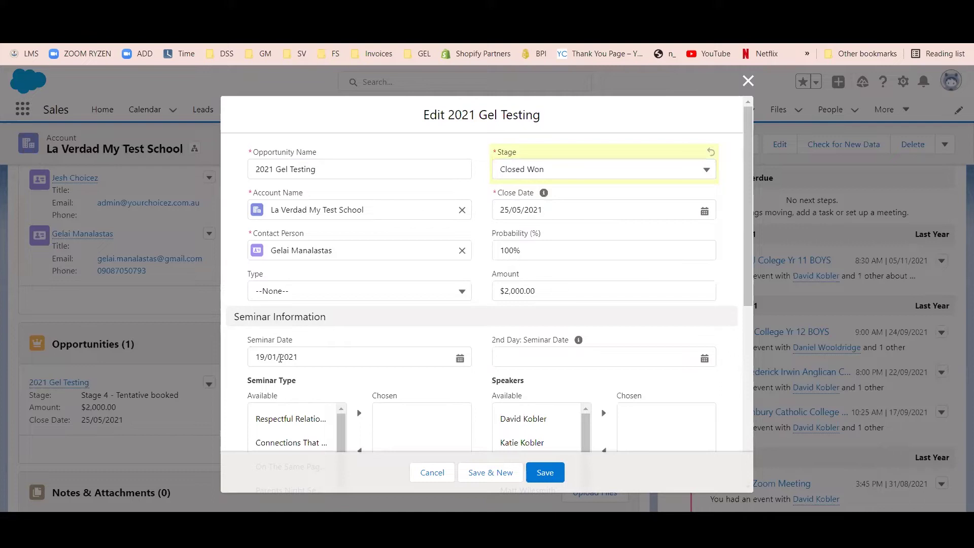
{"action": "left_click", "coordinate": [280, 358]}
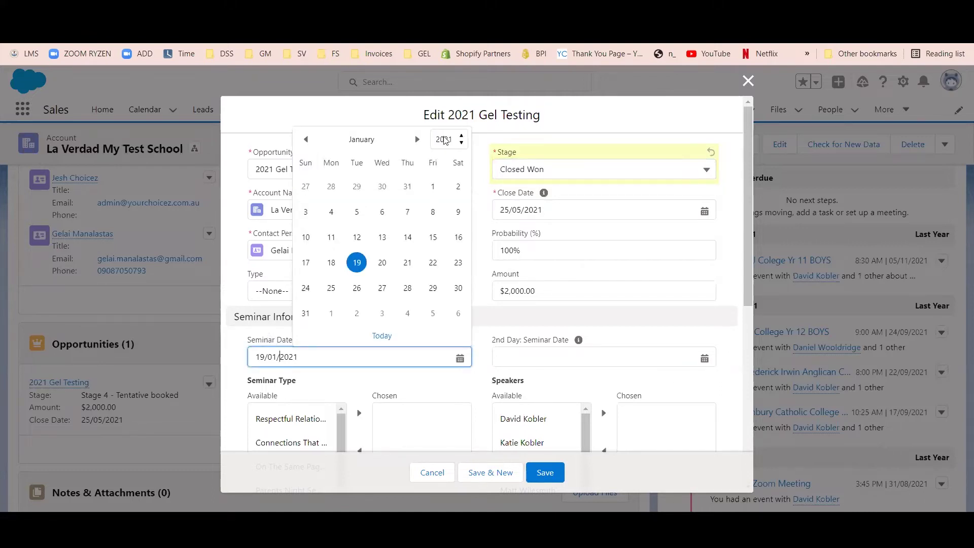
{"action": "left_click", "coordinate": [264, 330]}
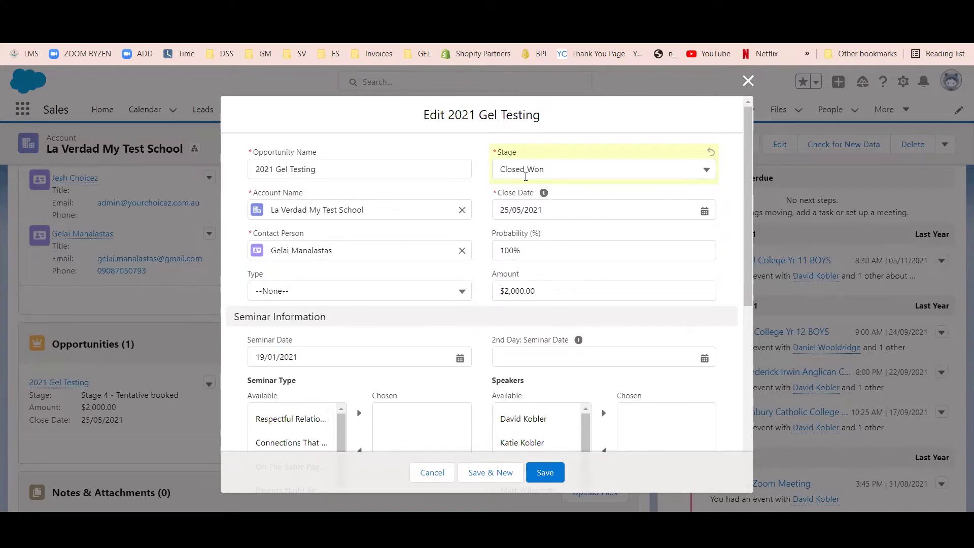
{"action": "left_click", "coordinate": [545, 472]}
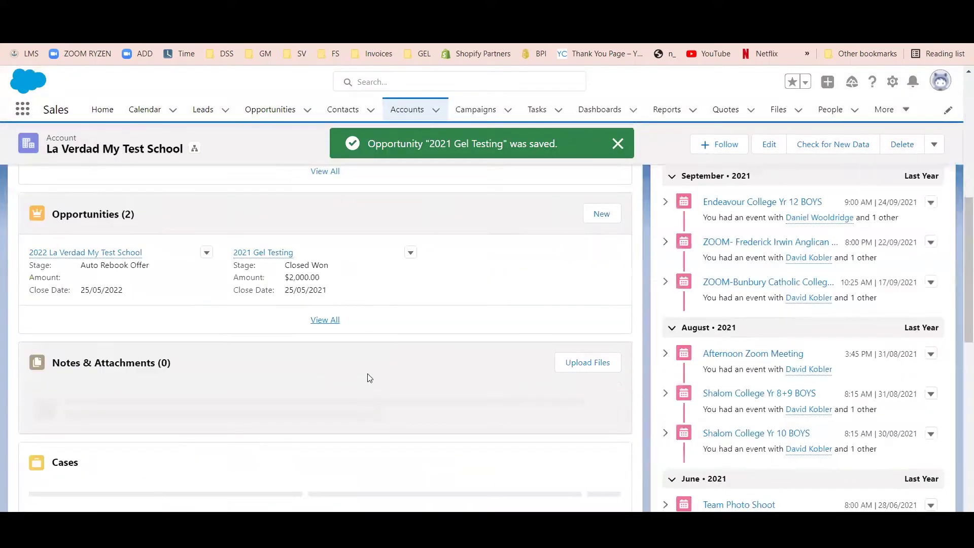
Review the new 2022 Auto Rebook Offer opportunity closing 25/05/2022 on the account
{"action": "scroll", "coordinate": [367, 378], "scroll_direction": "up", "scroll_amount": 1}
{"action": "mouse_move", "coordinate": [61, 322]}
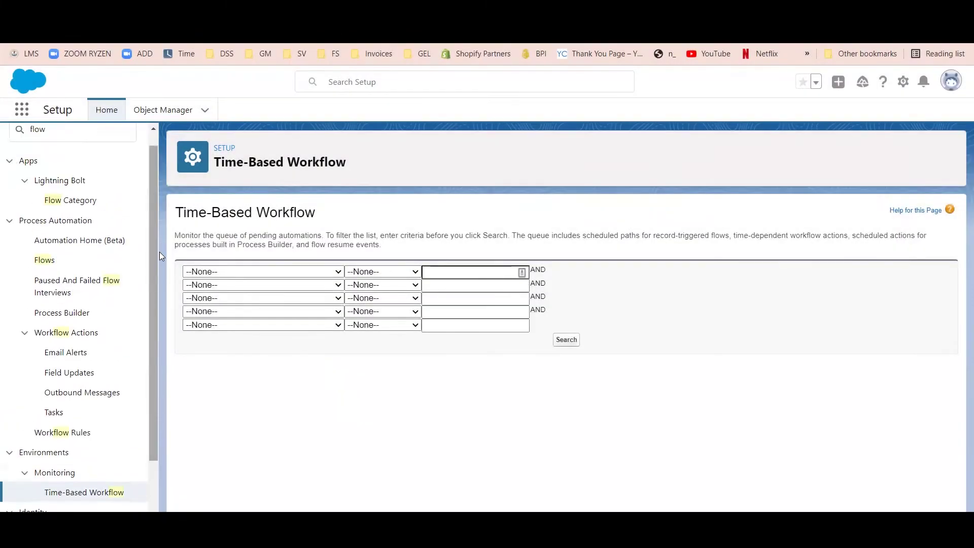
{"action": "scroll", "coordinate": [159, 251], "scroll_direction": "up", "scroll_amount": 1}
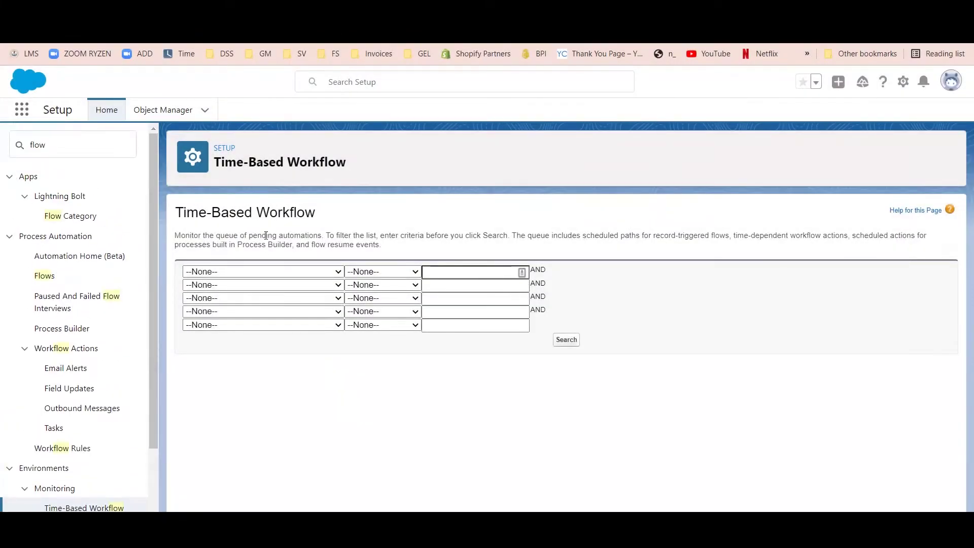
Go to the Flows list in Setup and start a new flow
{"action": "left_click", "coordinate": [903, 82]}
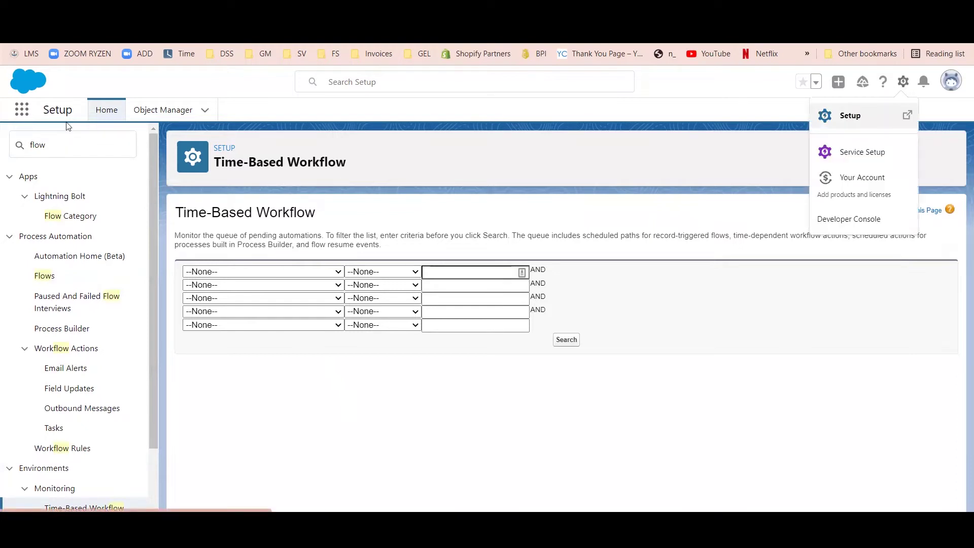
{"action": "left_click", "coordinate": [66, 141]}
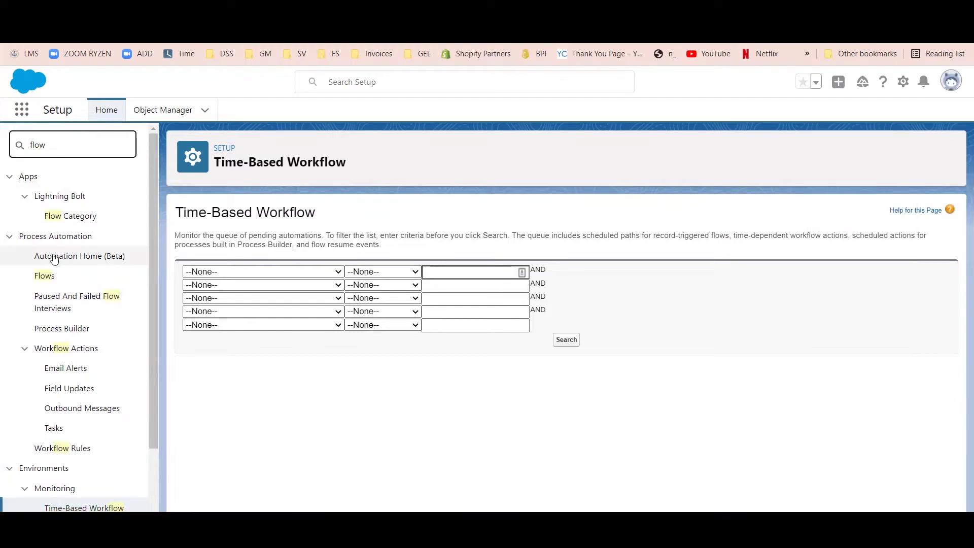
{"action": "left_click", "coordinate": [47, 278]}
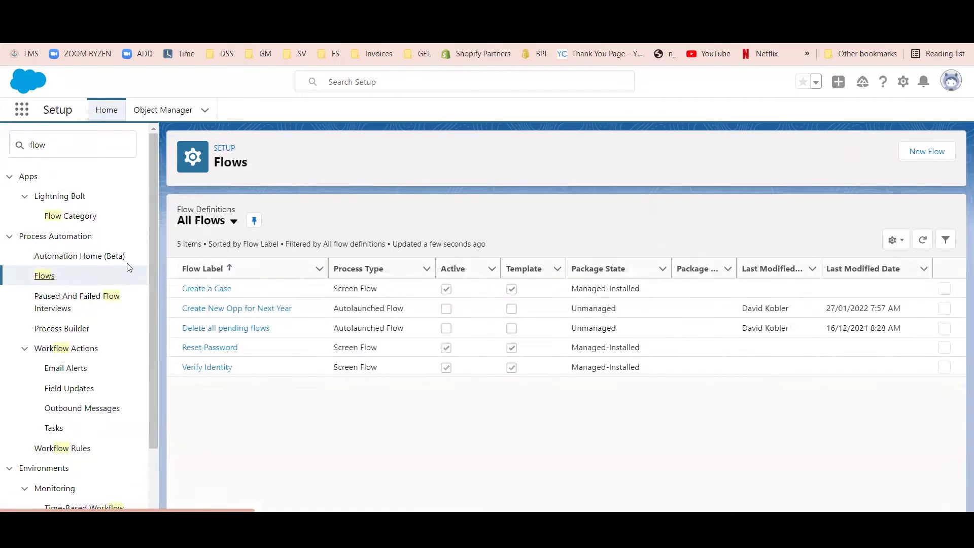
{"action": "left_click", "coordinate": [921, 156]}
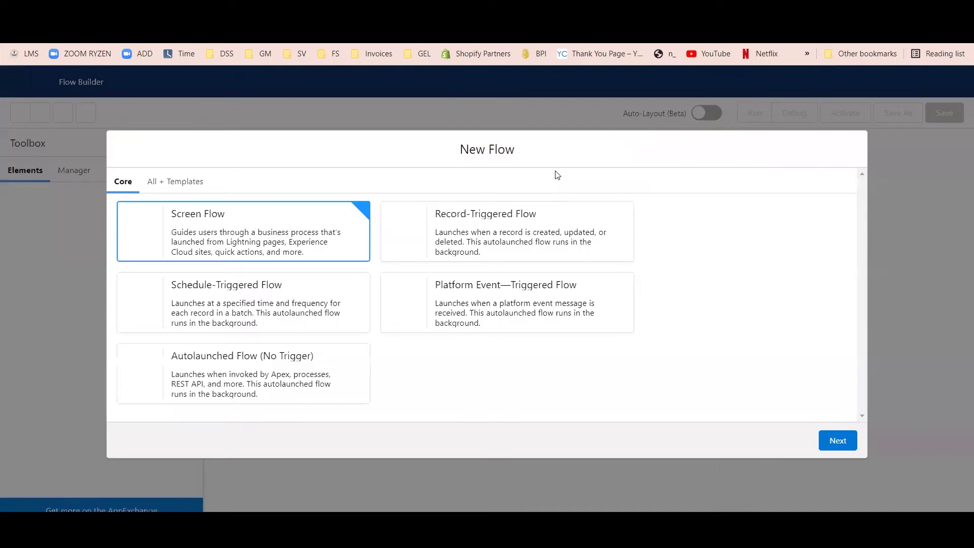
Choose Record-Triggered Flow as the flow type, checking the Closed Won planning note
{"action": "left_click", "coordinate": [478, 246]}
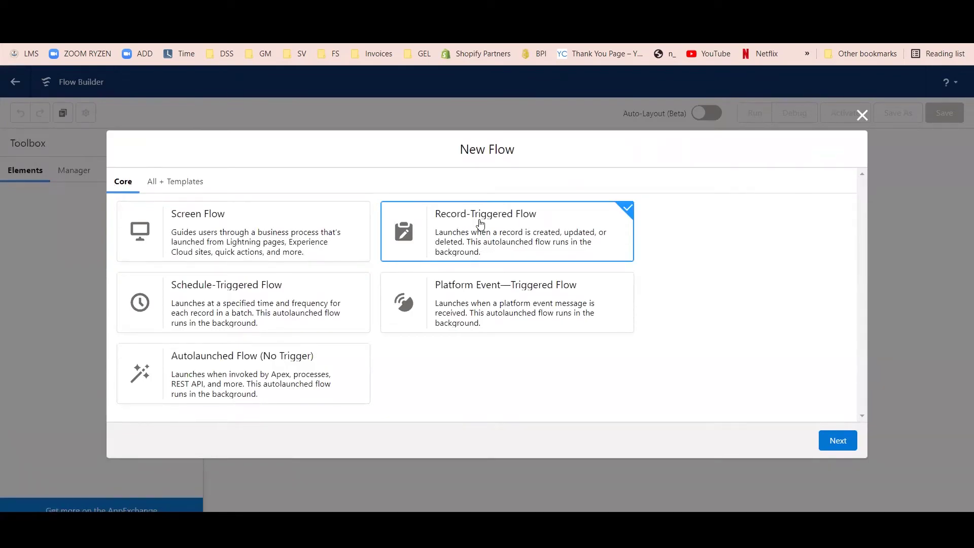
{"action": "key", "text": "alt+Tab"}
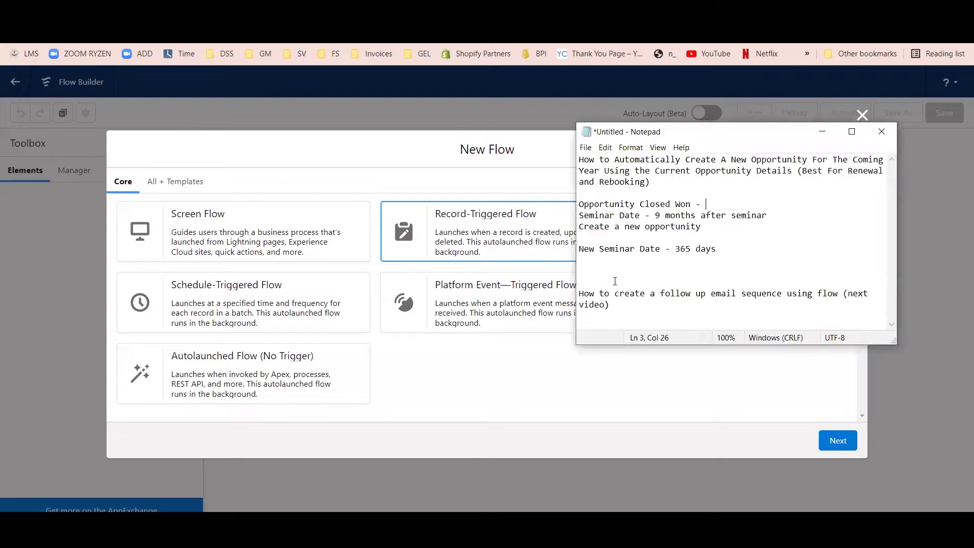
{"action": "left_click_drag", "start_coordinate": [691, 203], "coordinate": [640, 203]}
{"action": "left_click", "coordinate": [528, 235]}
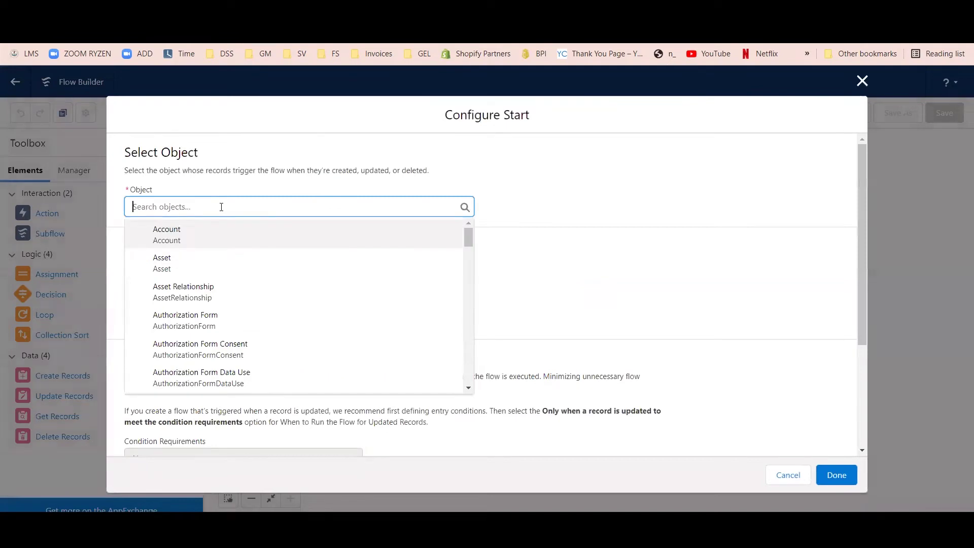
Set the triggering object to Opportunity, firing when a record is created or updated
{"action": "type", "text": "opp"}
{"action": "left_click", "coordinate": [173, 236]}
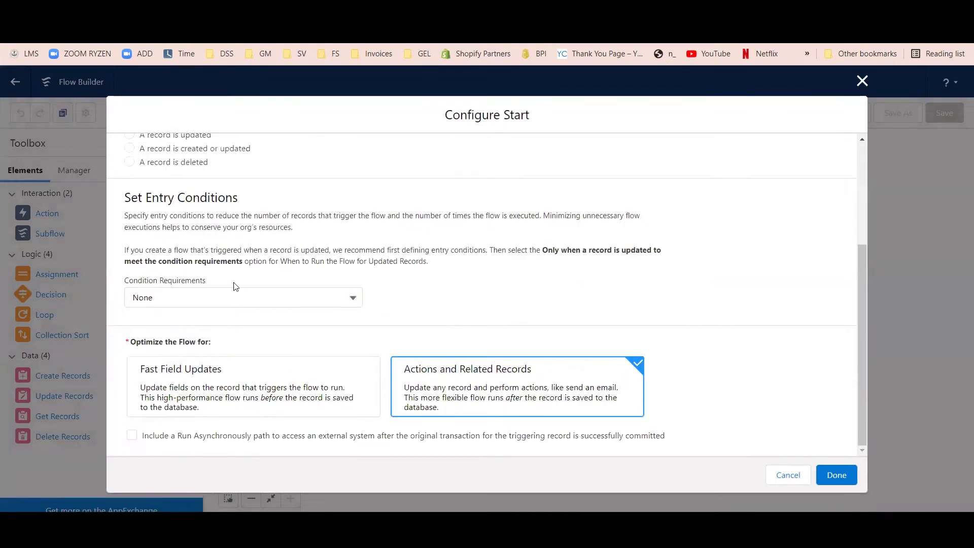
{"action": "scroll", "coordinate": [232, 298], "scroll_direction": "up", "scroll_amount": 3}
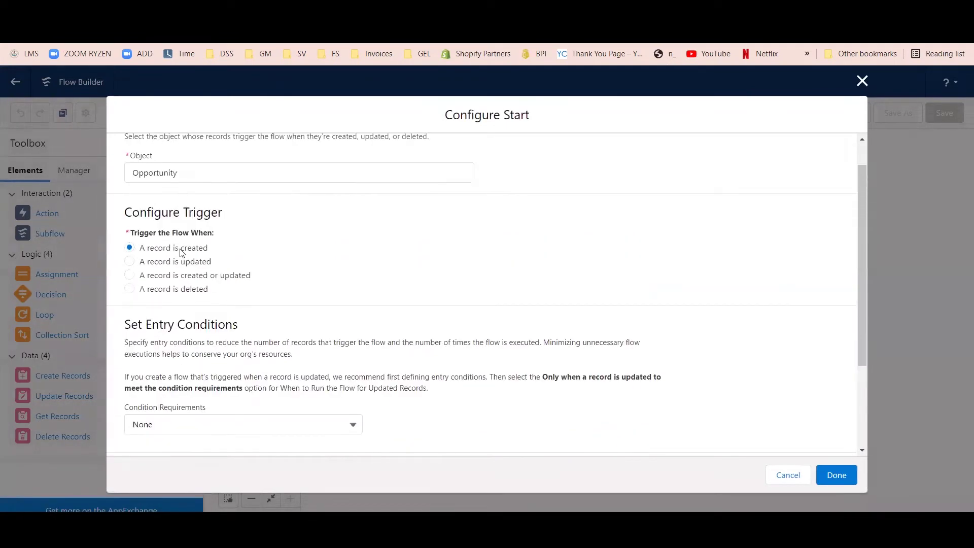
{"action": "left_click_drag", "start_coordinate": [147, 212], "coordinate": [174, 215]}
{"action": "left_click", "coordinate": [130, 275]}
{"action": "scroll", "coordinate": [137, 277], "scroll_direction": "down", "scroll_amount": 3}
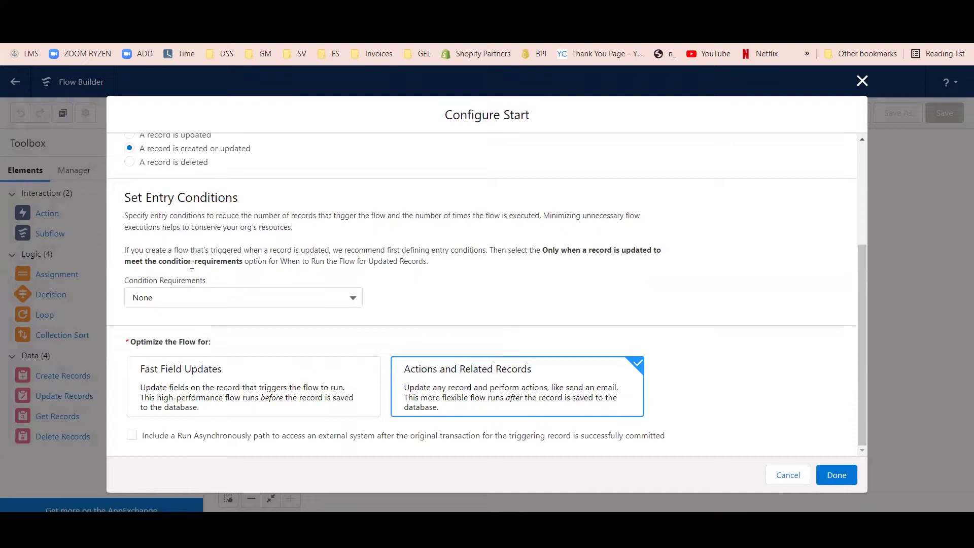
Require all conditions met, with the entry condition StageName Equals Closed Won
{"action": "left_click", "coordinate": [181, 297]}
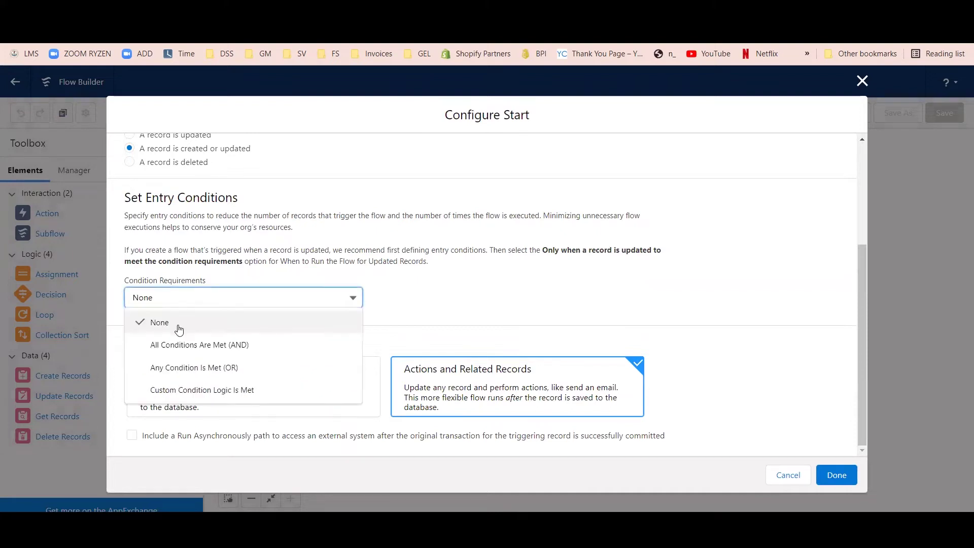
{"action": "left_click", "coordinate": [179, 345]}
{"action": "left_click", "coordinate": [184, 340]}
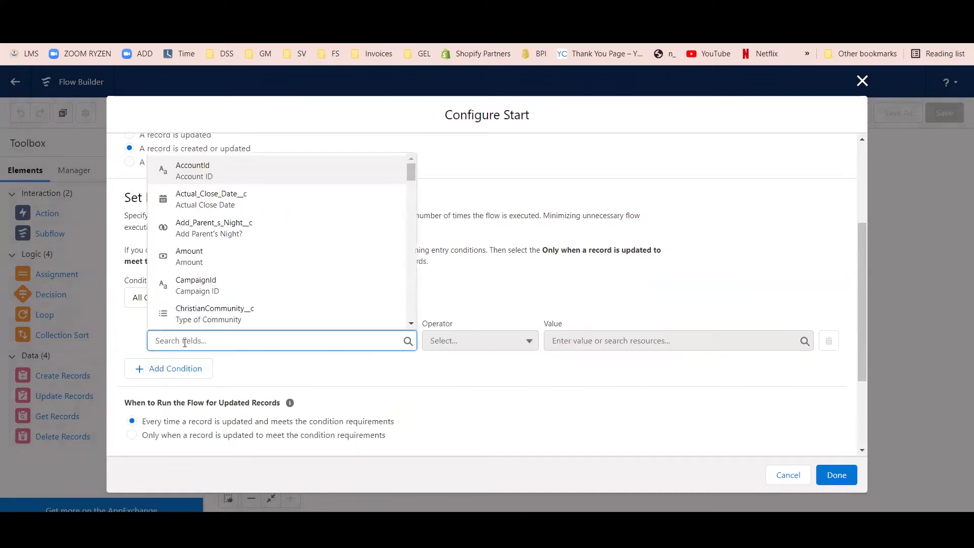
{"action": "type", "text": "stage"}
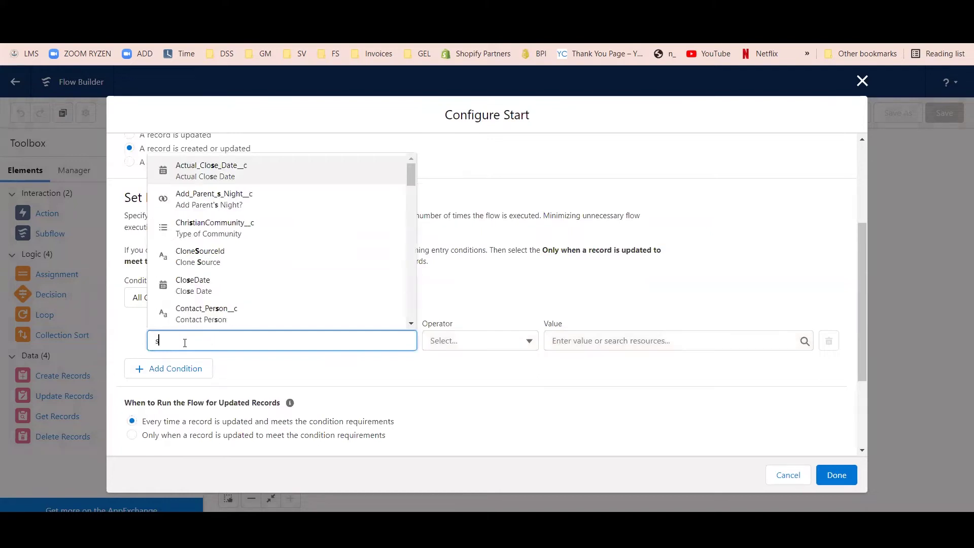
{"action": "left_click", "coordinate": [195, 313]}
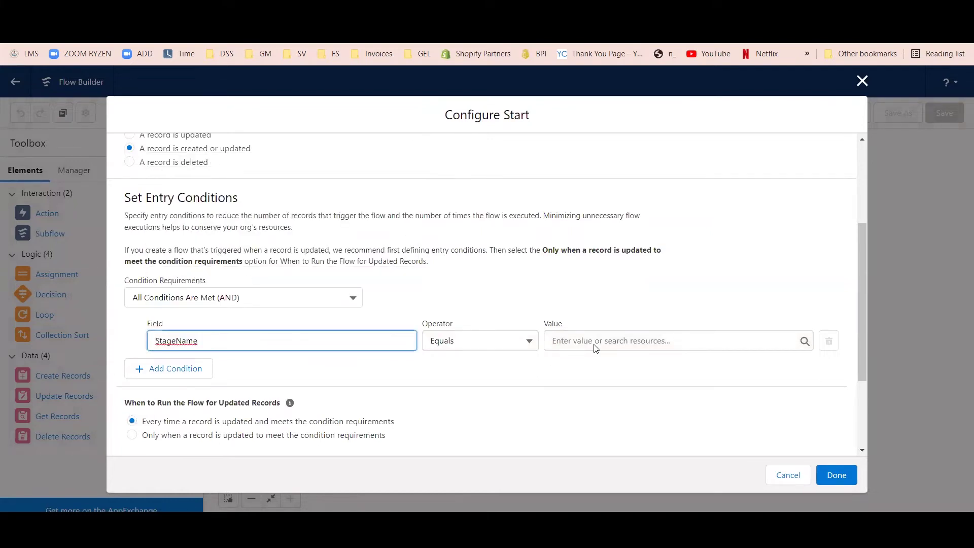
{"action": "scroll", "coordinate": [594, 348], "scroll_direction": "down", "scroll_amount": 3}
{"action": "left_click", "coordinate": [591, 209]}
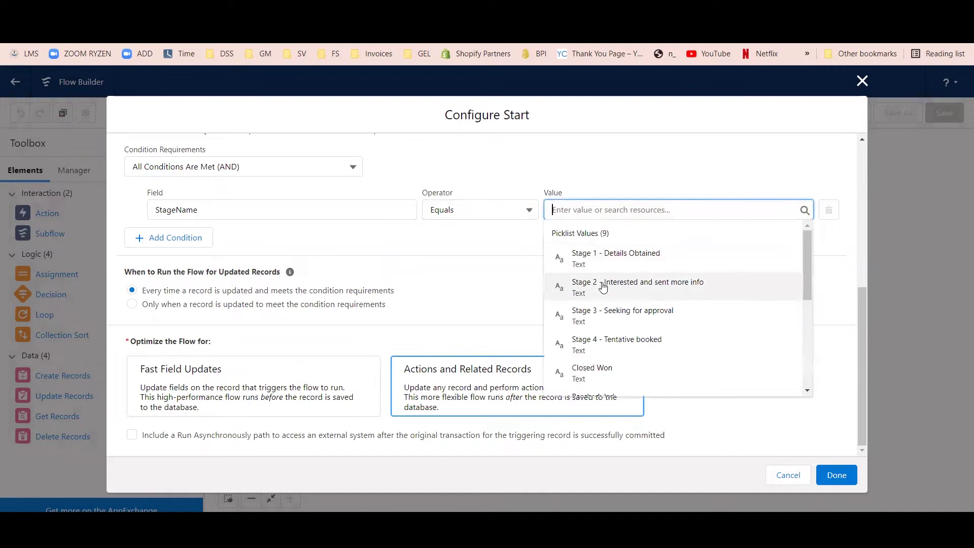
{"action": "scroll", "coordinate": [600, 361], "scroll_direction": "down", "scroll_amount": 1}
{"action": "left_click", "coordinate": [601, 307]}
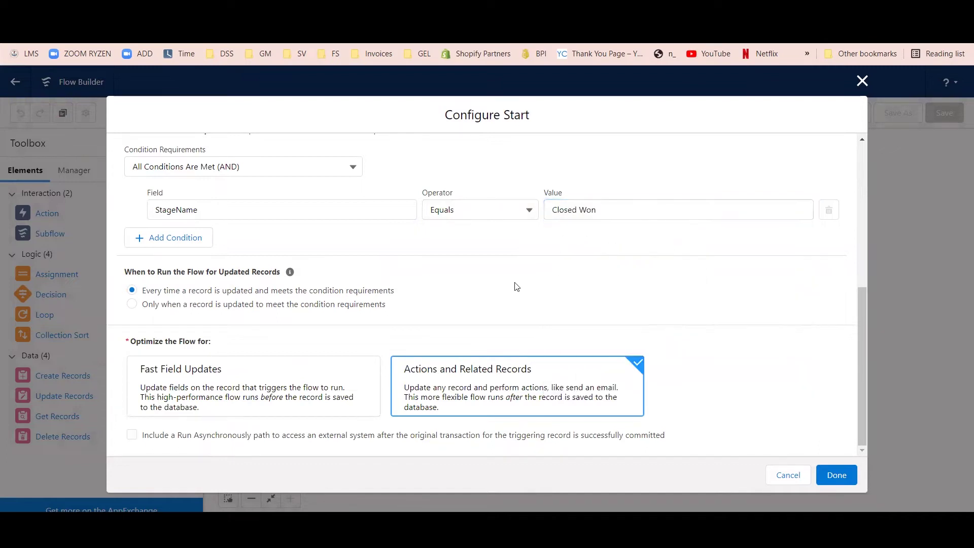
Run the flow only when a record is updated to meet the condition, and apply
{"action": "left_click_drag", "start_coordinate": [155, 272], "coordinate": [193, 272]}
{"action": "left_click", "coordinate": [145, 277]}
{"action": "left_click", "coordinate": [132, 305]}
{"action": "left_click", "coordinate": [795, 473]}
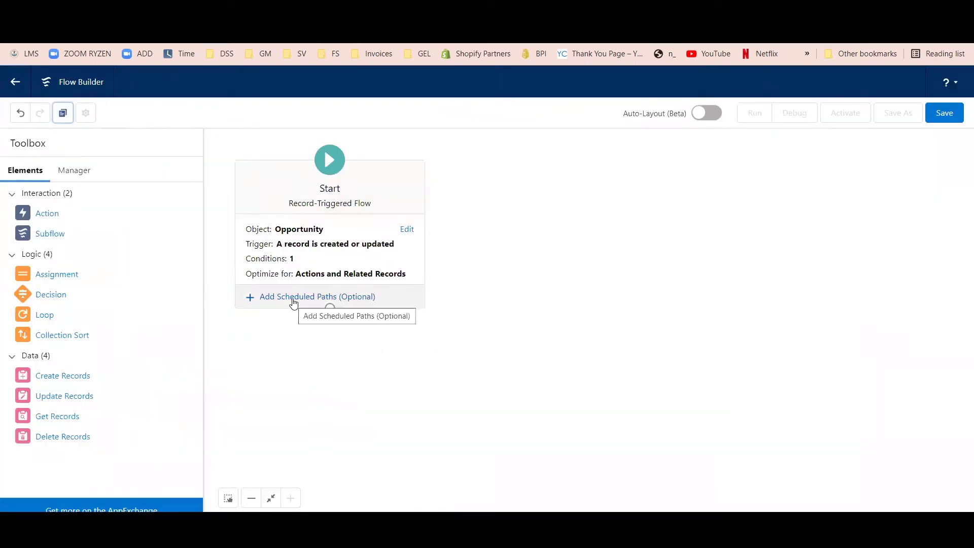
Add a scheduled path labelled '9 Months after the seminar date'
{"action": "key", "text": "alt+Tab"}
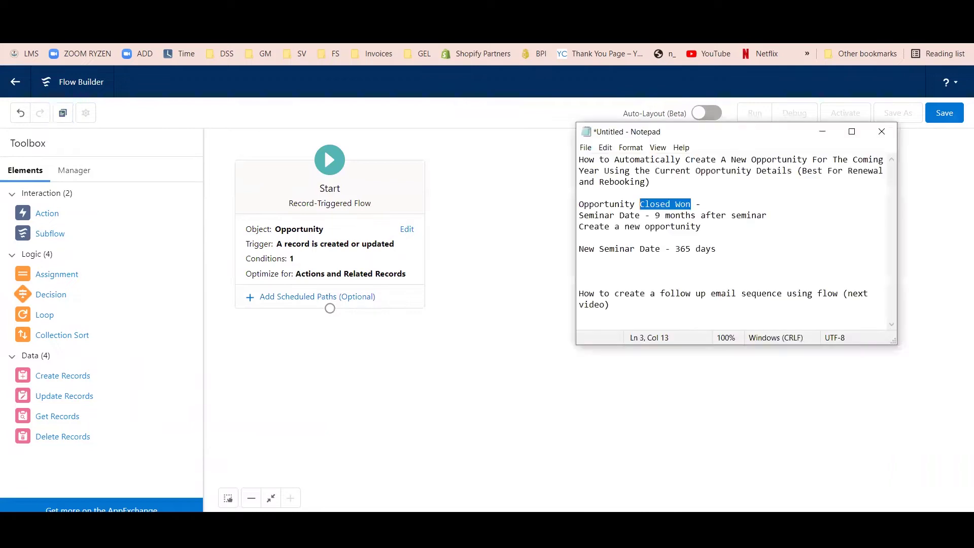
{"action": "left_click", "coordinate": [634, 213]}
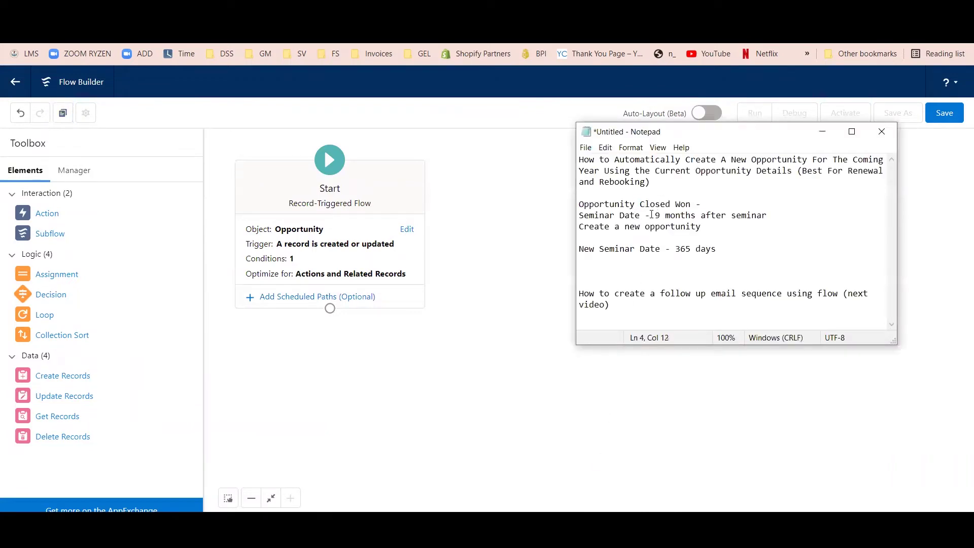
{"action": "left_click_drag", "start_coordinate": [650, 215], "coordinate": [676, 216]}
{"action": "left_click", "coordinate": [717, 216]}
{"action": "left_click", "coordinate": [307, 299]}
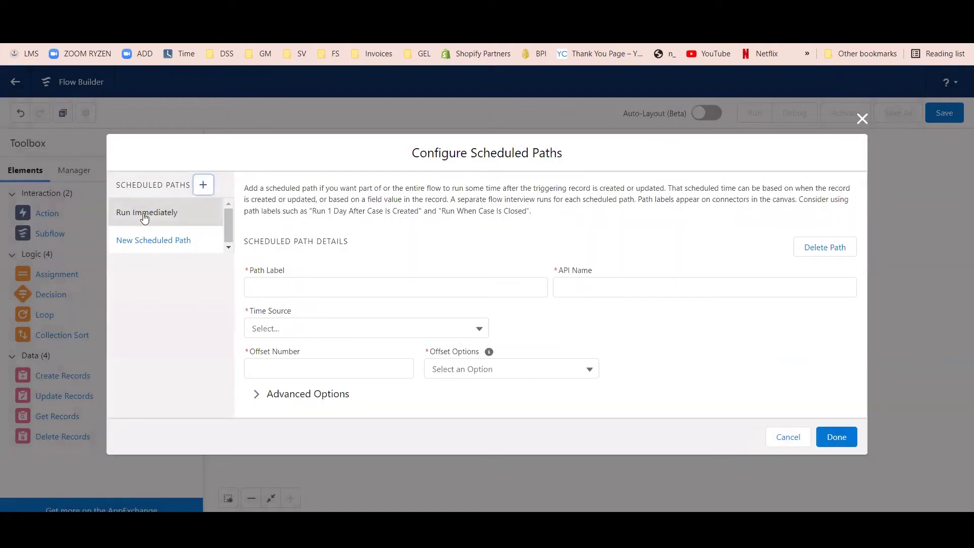
{"action": "left_click", "coordinate": [278, 288]}
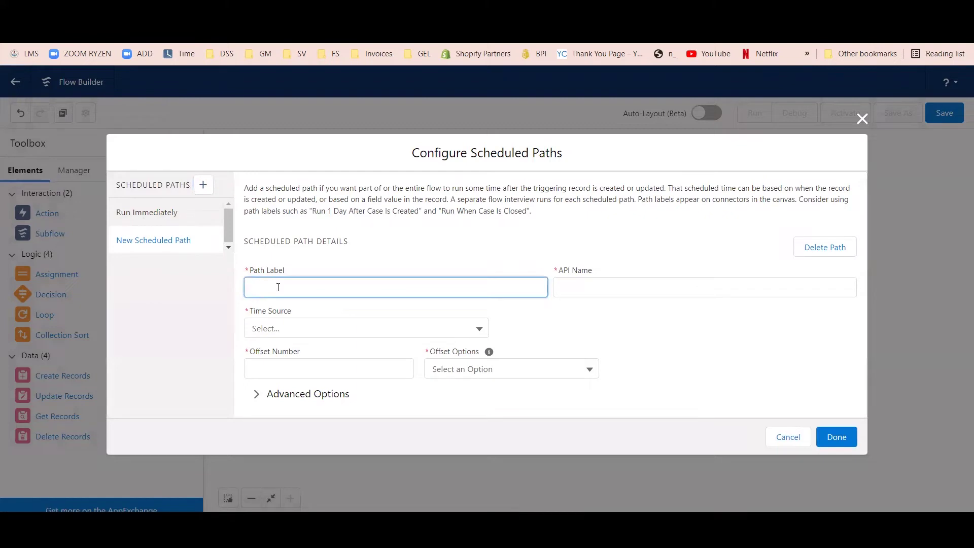
{"action": "type", "text": "9 Months after the seminar date"}
{"action": "left_click", "coordinate": [612, 315]}
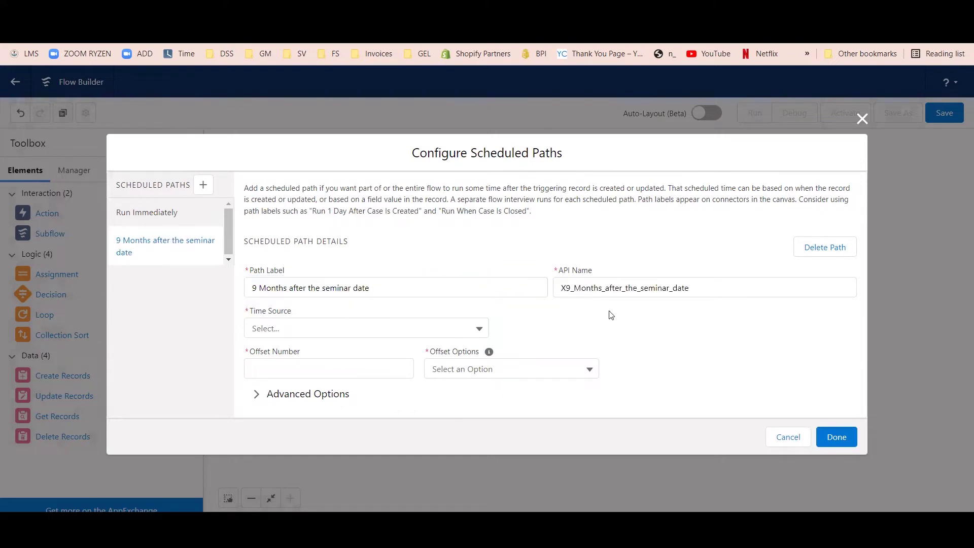
Set the path's time source to Opportunity: Seminar Date with Days After offset
{"action": "left_click", "coordinate": [357, 328]}
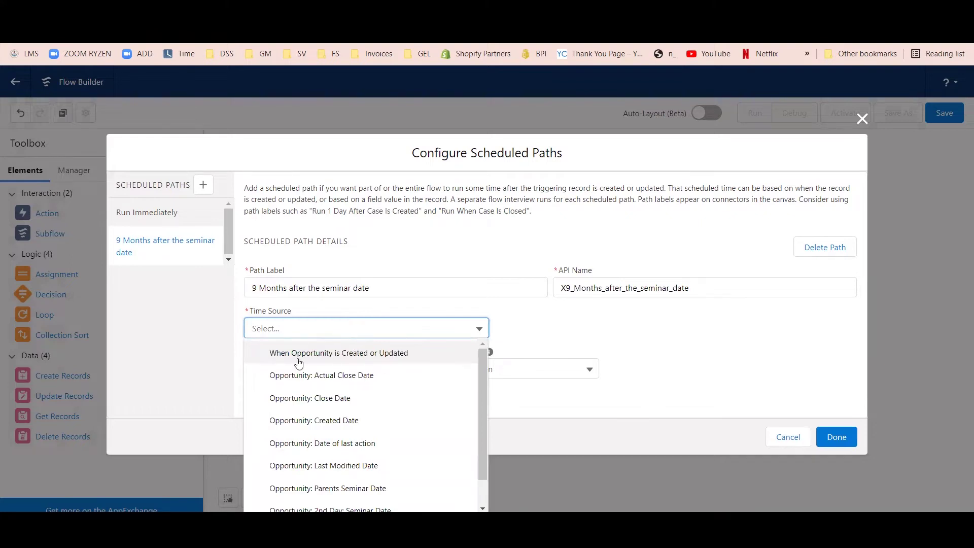
{"action": "scroll", "coordinate": [299, 466], "scroll_direction": "down", "scroll_amount": 1}
{"action": "left_click", "coordinate": [320, 502]}
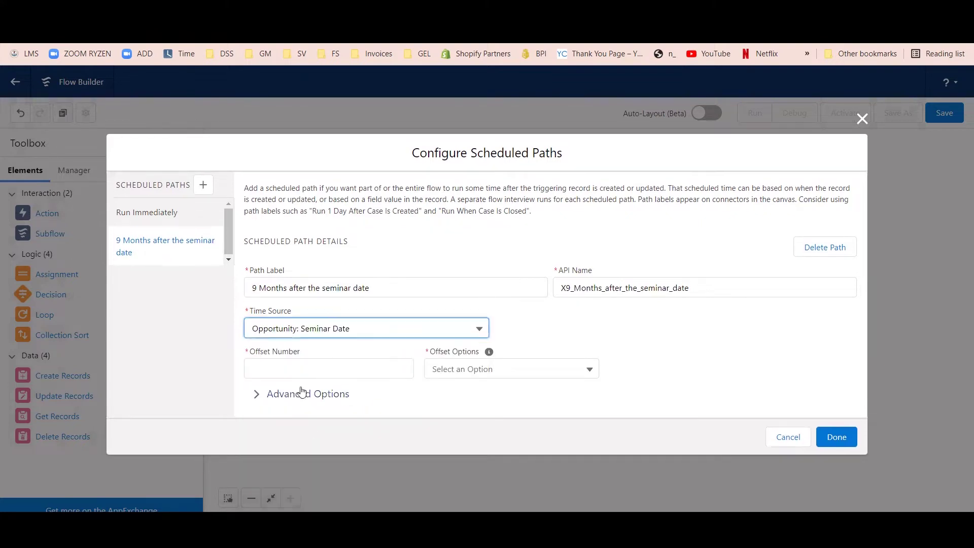
{"action": "left_click", "coordinate": [290, 367]}
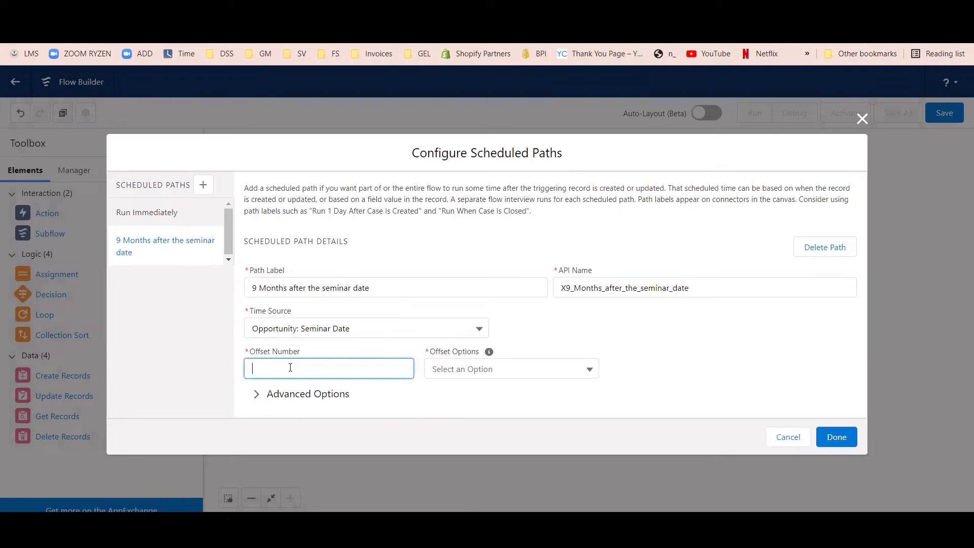
{"action": "left_click", "coordinate": [479, 373]}
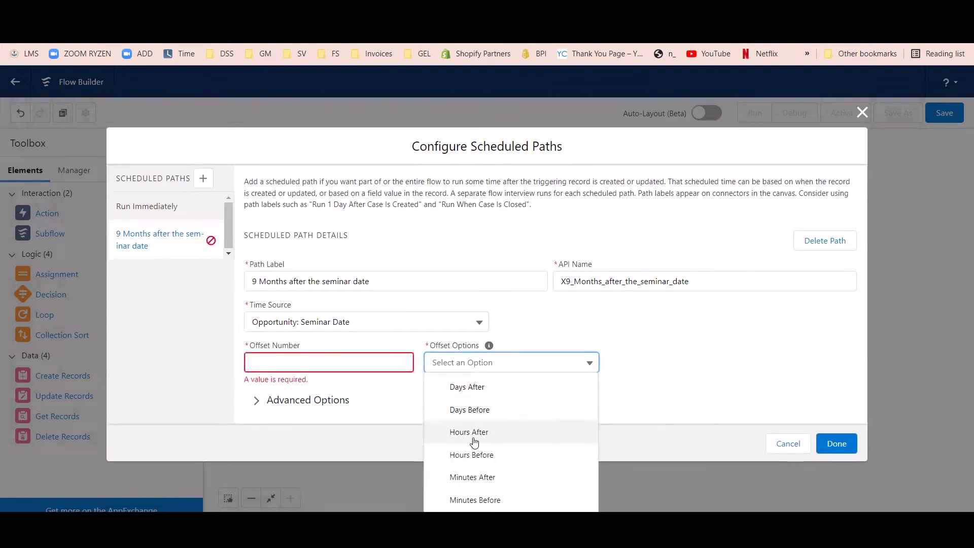
{"action": "left_click", "coordinate": [480, 395]}
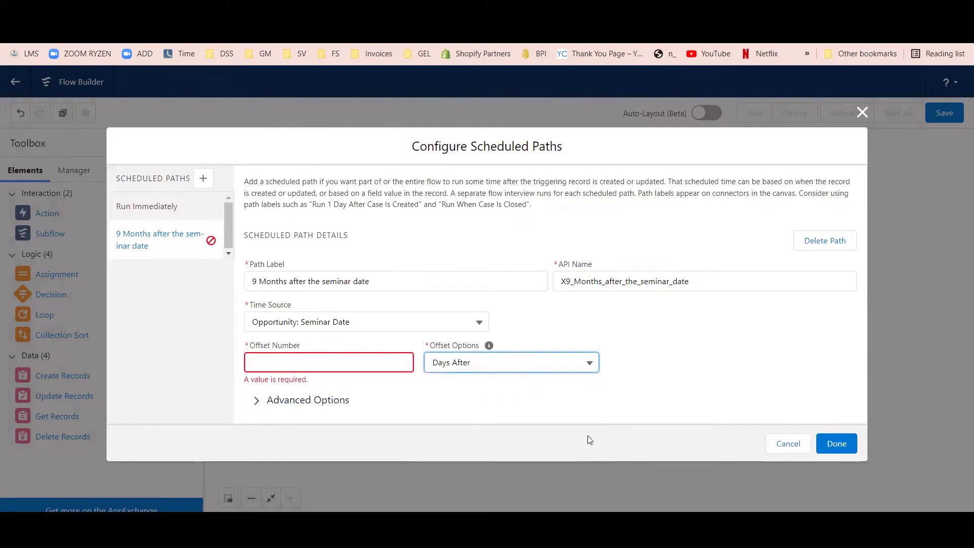
Compute 9×30 on a calculator and enter 270 as the offset number
{"action": "key", "text": "XF86Calculator"}
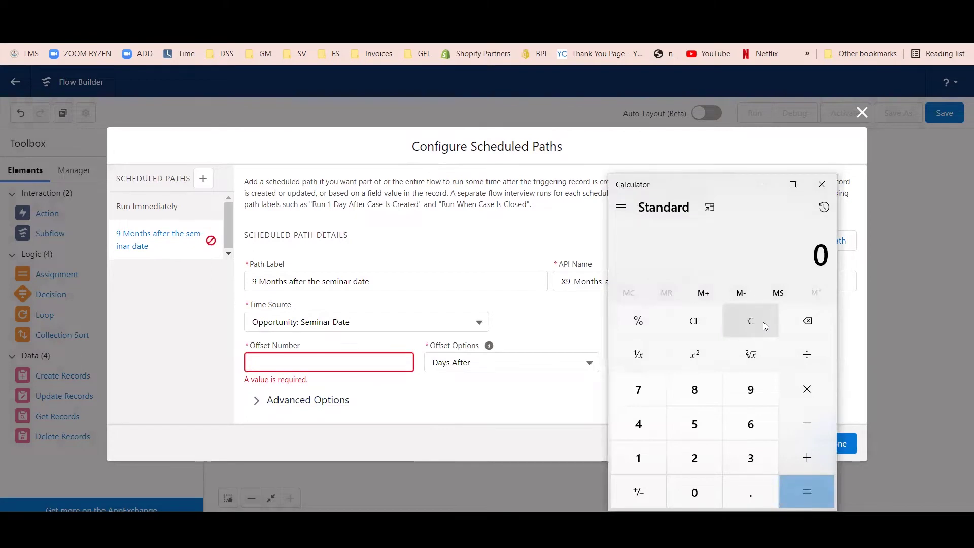
{"action": "type", "text": "9*30"}
{"action": "key", "text": "Return"}
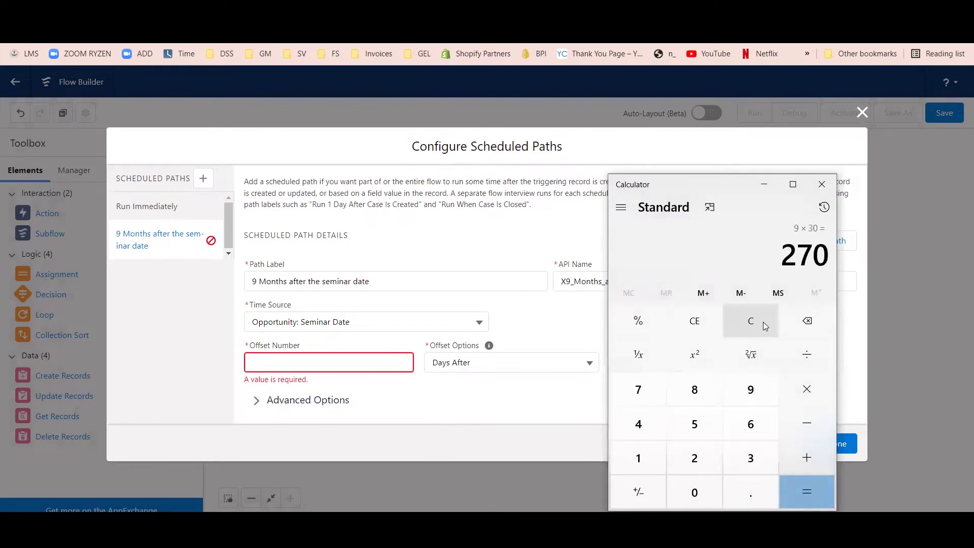
{"action": "left_click", "coordinate": [283, 361]}
{"action": "type", "text": "270"}
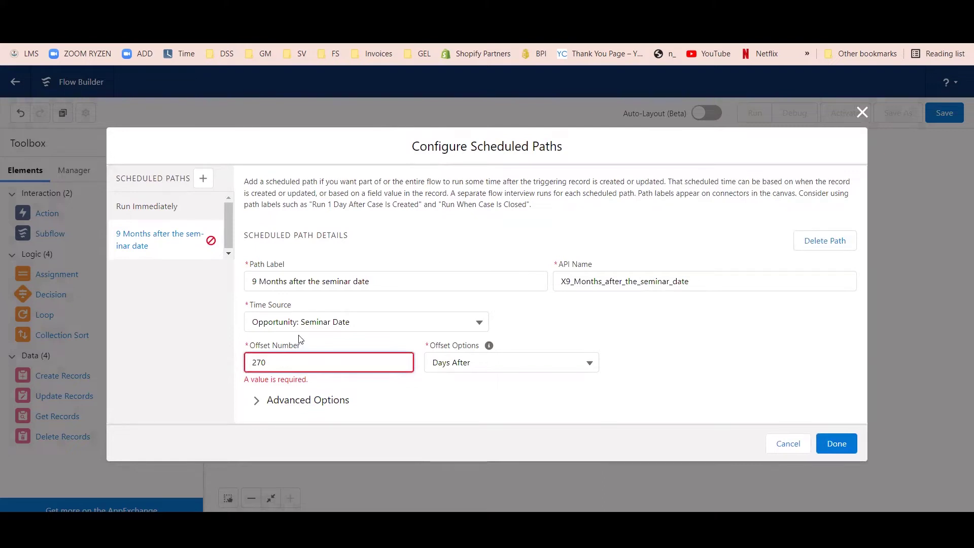
{"action": "left_click", "coordinate": [320, 351]}
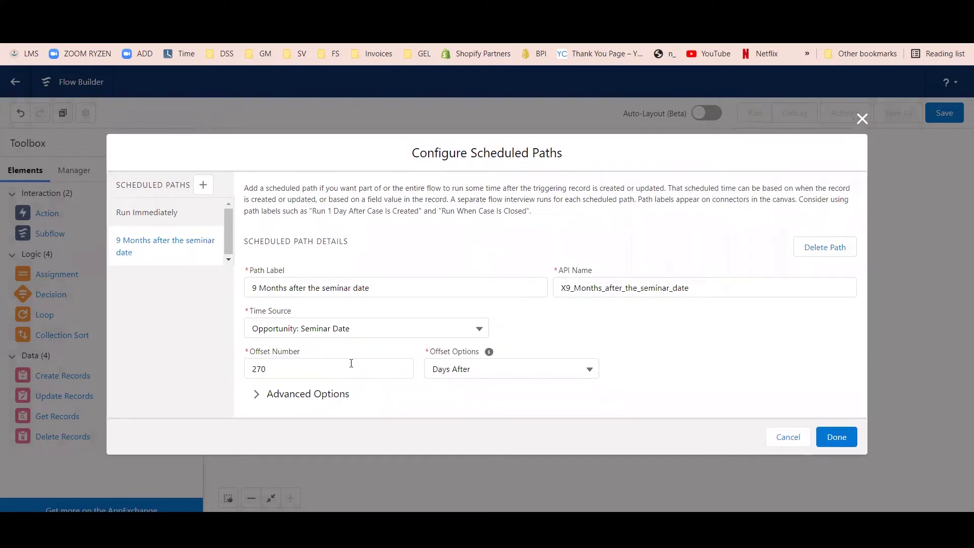
Save the scheduled path and add a Create Records element named 'Create New Opp for Next Year'
{"action": "left_click", "coordinate": [832, 439]}
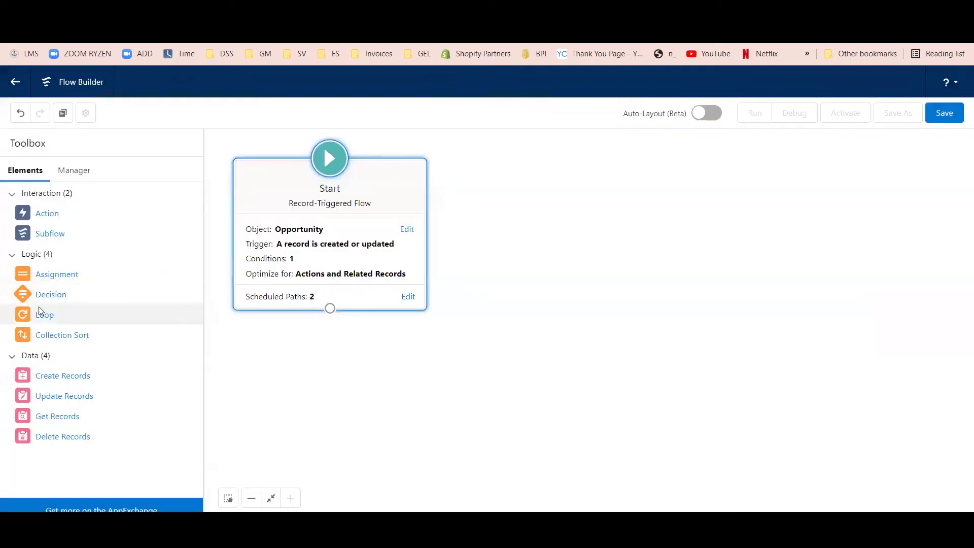
{"action": "left_click_drag", "start_coordinate": [27, 380], "coordinate": [492, 224]}
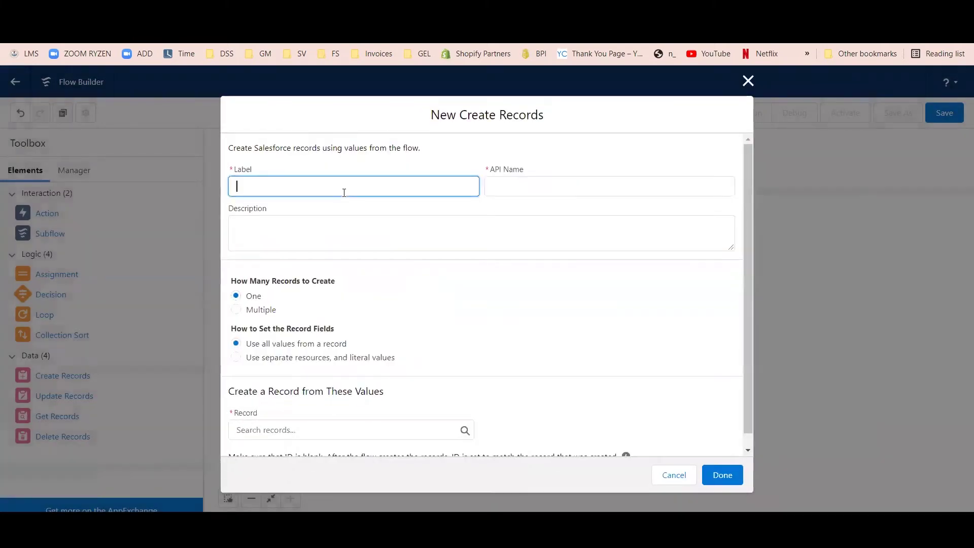
{"action": "type", "text": "Create New Opp for"}
{"action": "type", "text": "Next Year"}
{"action": "key", "text": "Tab"}
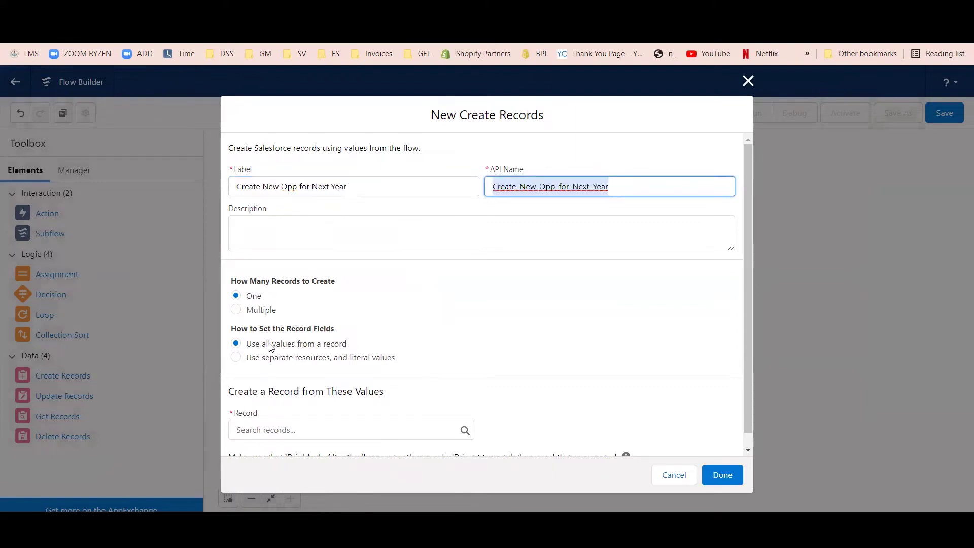
Set the element to use separate resources and create an Opportunity record
{"action": "left_click", "coordinate": [236, 357]}
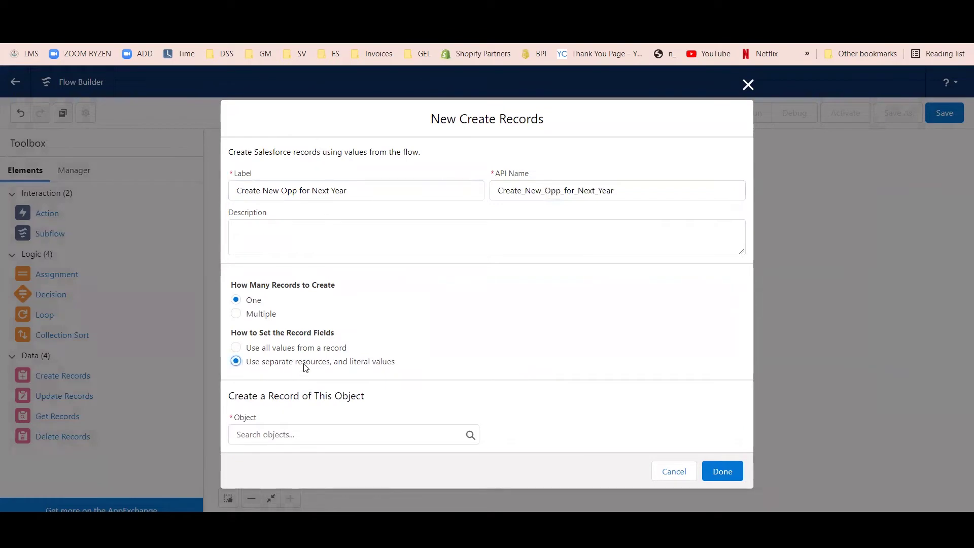
{"action": "left_click", "coordinate": [286, 434]}
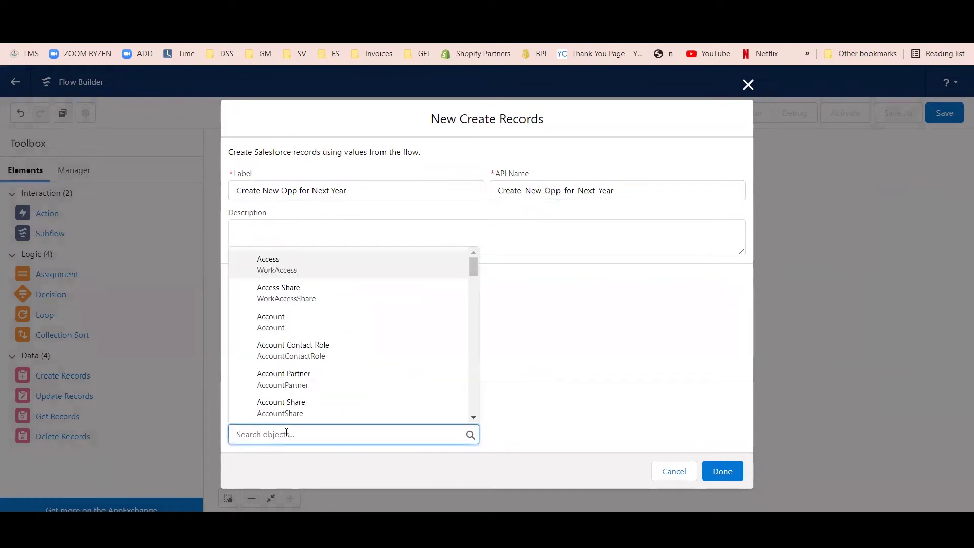
{"action": "type", "text": "oppor"}
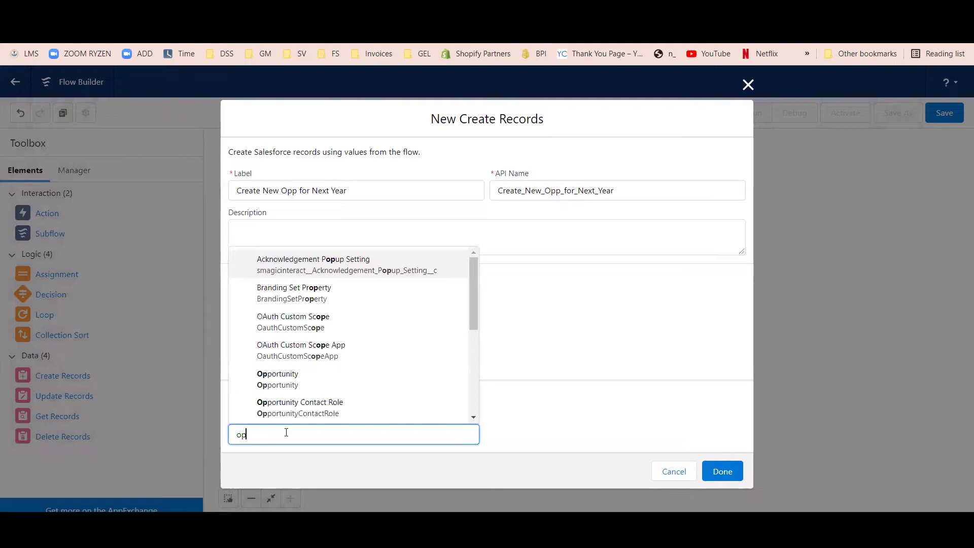
{"action": "left_click", "coordinate": [318, 268]}
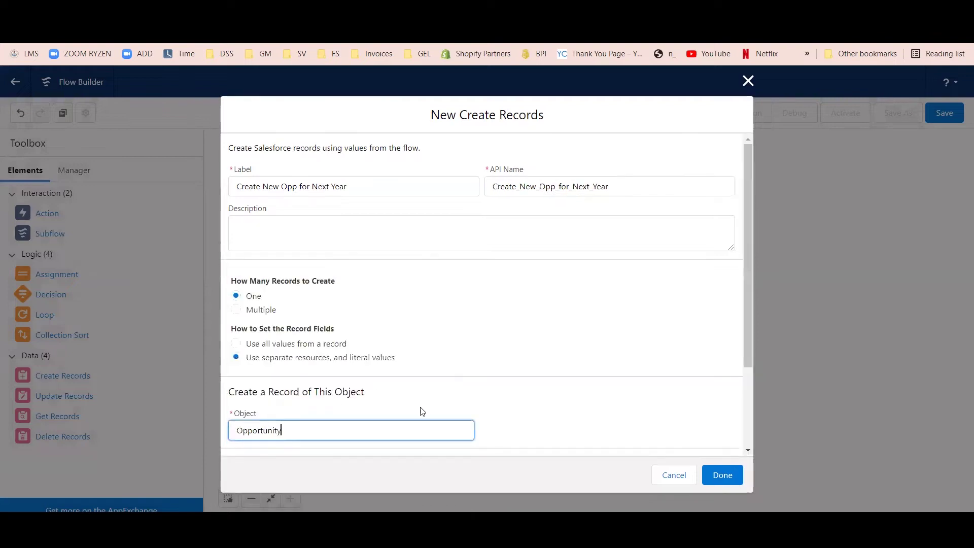
{"action": "scroll", "coordinate": [482, 411], "scroll_direction": "down", "scroll_amount": 2}
{"action": "left_click", "coordinate": [333, 388]}
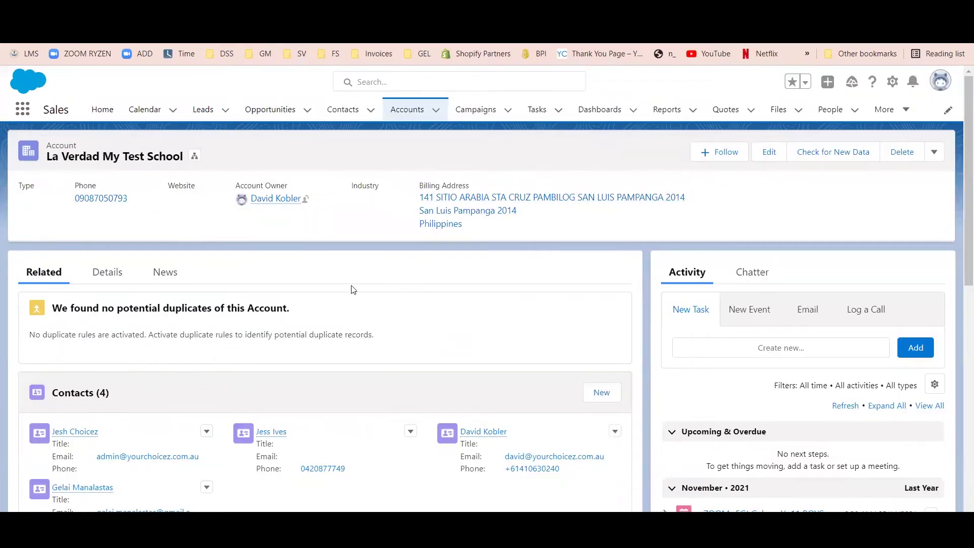
Open the 2021 Gel Testing edit form and review Stage Rescheduled and Seminar Date 19/01/2021
{"action": "scroll", "coordinate": [213, 304], "scroll_direction": "down", "scroll_amount": 3}
{"action": "scroll", "coordinate": [152, 355], "scroll_direction": "down", "scroll_amount": 2}
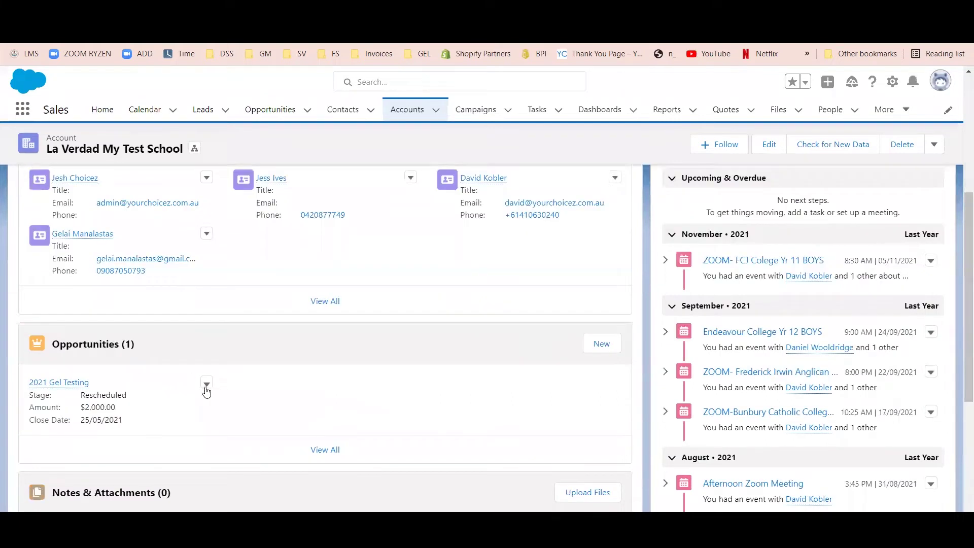
{"action": "left_click", "coordinate": [207, 383]}
{"action": "left_click", "coordinate": [213, 405]}
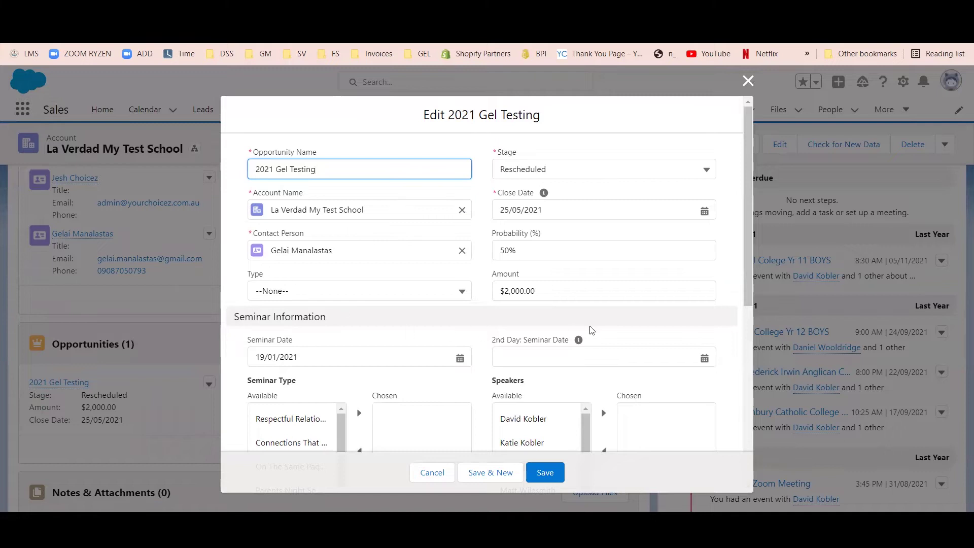
{"action": "scroll", "coordinate": [522, 353], "scroll_direction": "down", "scroll_amount": 3}
{"action": "scroll", "coordinate": [426, 335], "scroll_direction": "up", "scroll_amount": 3}
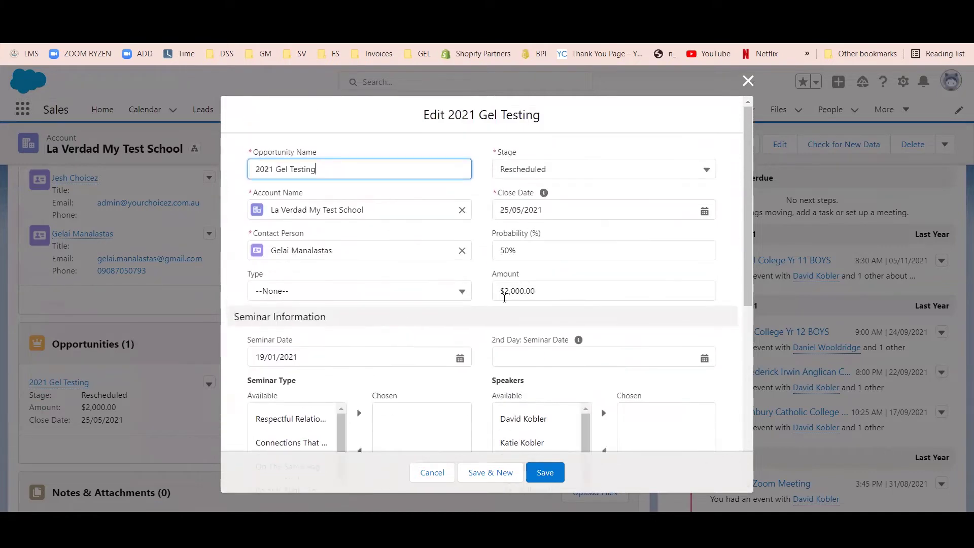
{"action": "scroll", "coordinate": [491, 315], "scroll_direction": "down", "scroll_amount": 8}
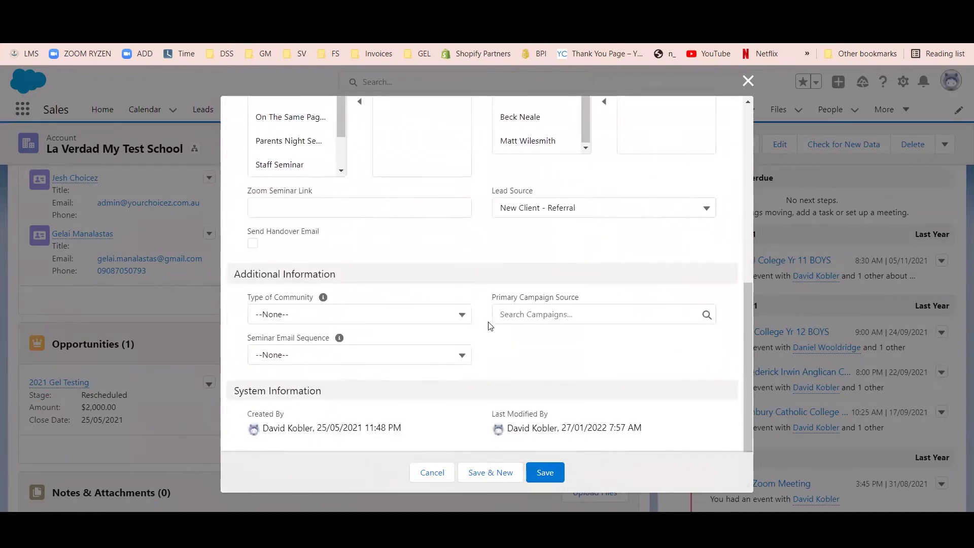
{"action": "scroll", "coordinate": [485, 329], "scroll_direction": "up", "scroll_amount": 1}
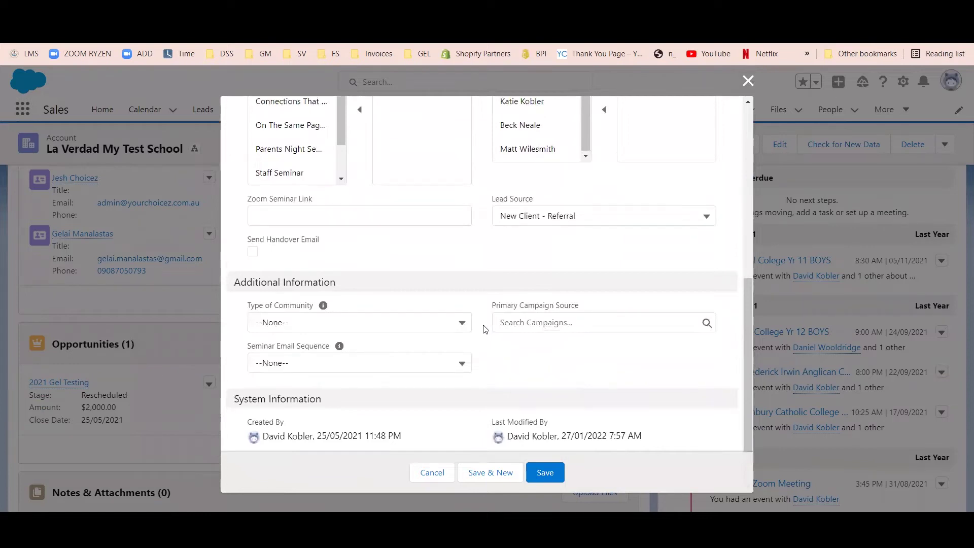
{"action": "scroll", "coordinate": [484, 329], "scroll_direction": "up", "scroll_amount": 3}
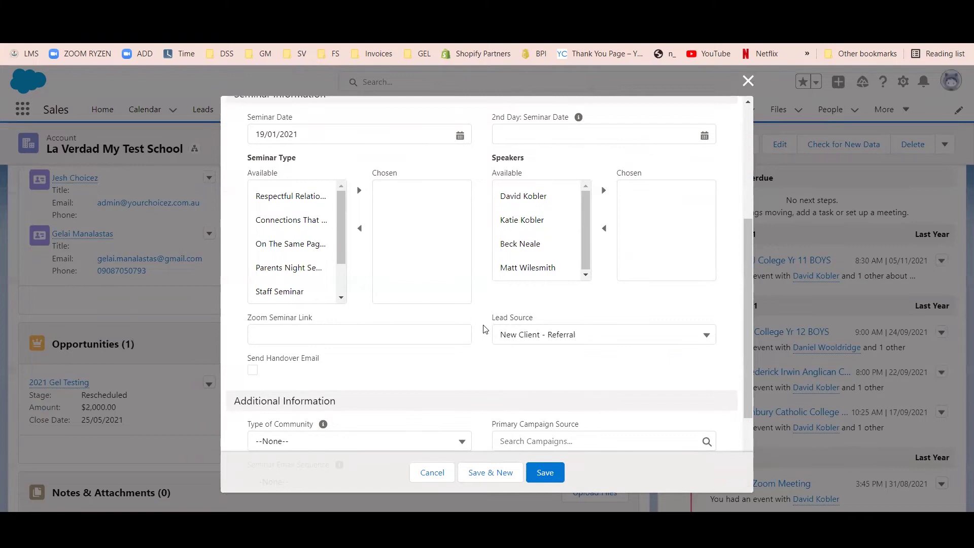
{"action": "scroll", "coordinate": [484, 329], "scroll_direction": "up", "scroll_amount": 6}
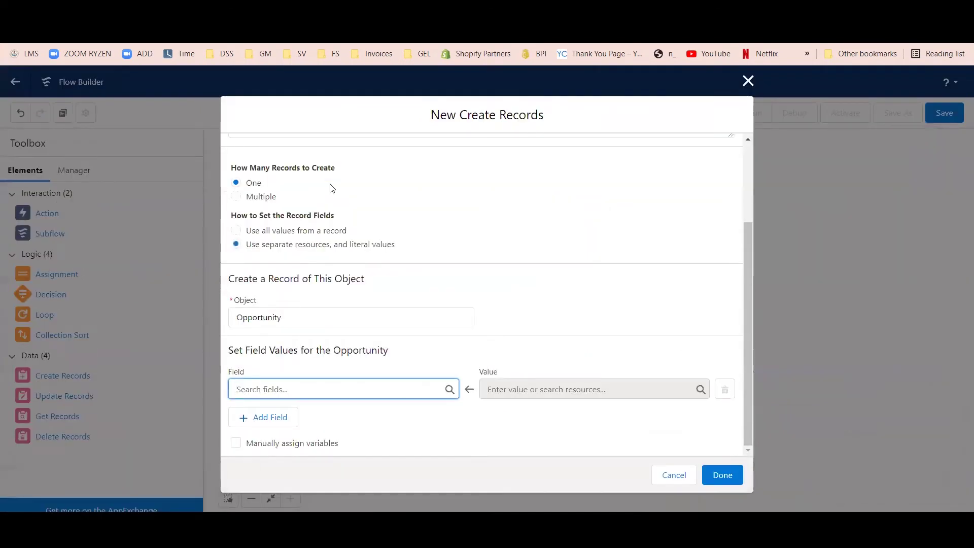
Add the new Opportunity's Name field and set its value to {!$Record.Name}
{"action": "type", "text": "OppNa"}
{"action": "key", "text": "BackSpace"}
{"action": "key", "text": "BackSpace"}
{"action": "key", "text": "BackSpace"}
{"action": "key", "text": "BackSpace"}
{"action": "key", "text": "BackSpace"}
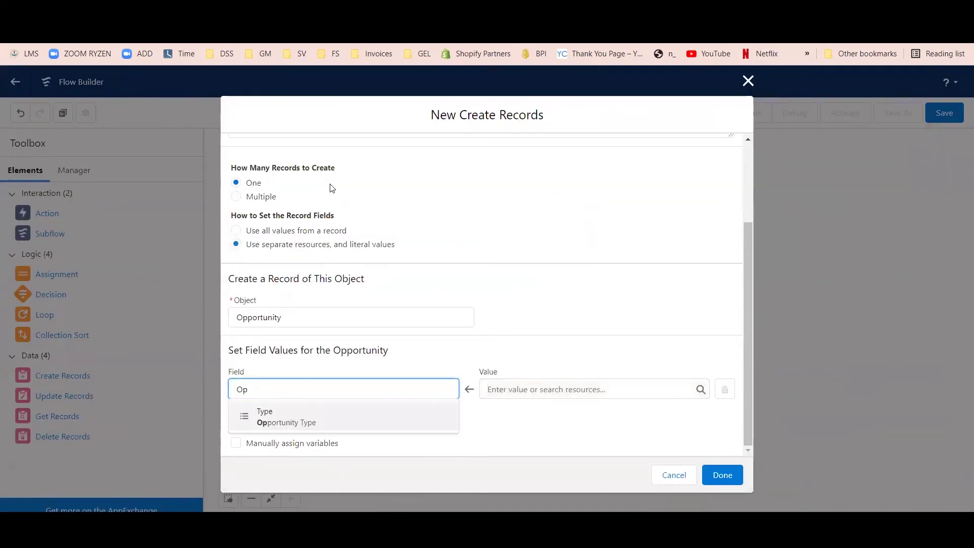
{"action": "type", "text": "name"}
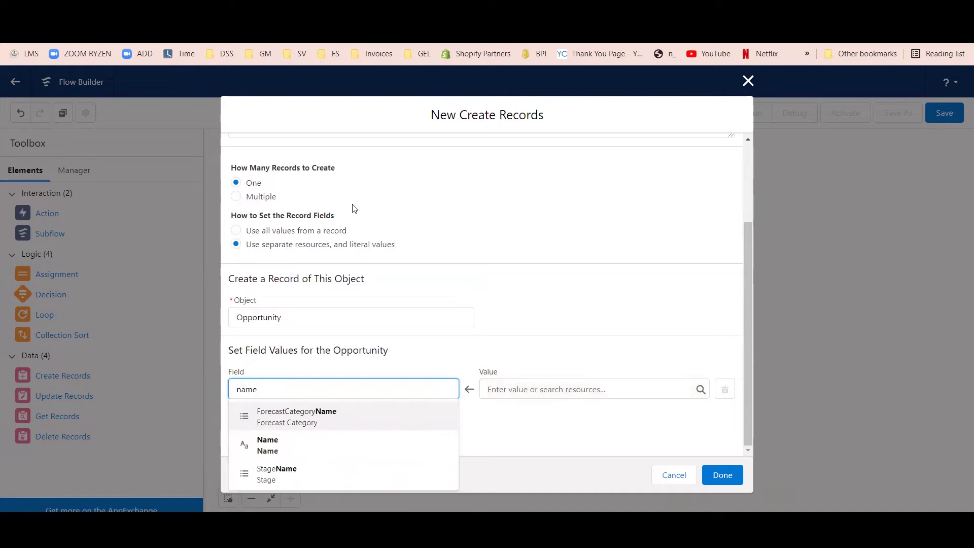
{"action": "left_click", "coordinate": [296, 446]}
{"action": "left_click", "coordinate": [548, 388]}
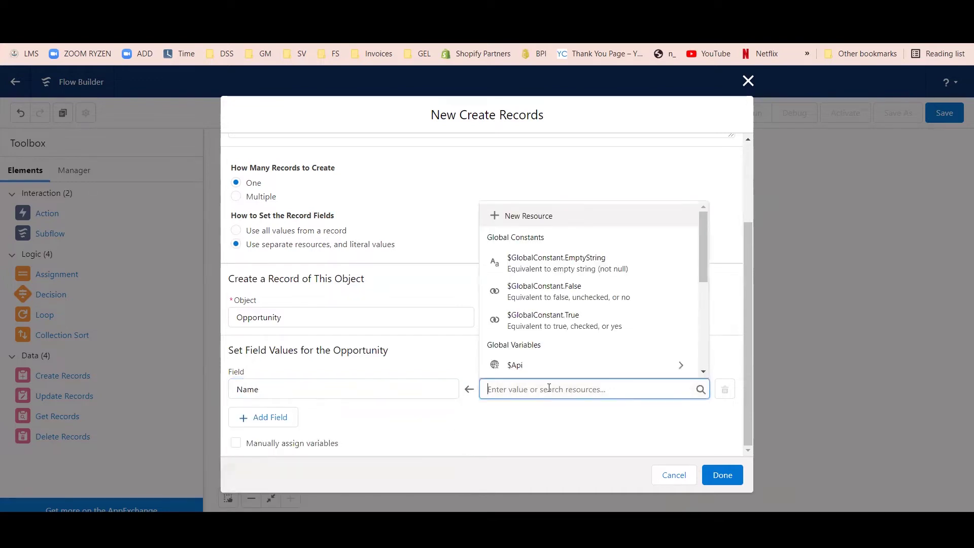
{"action": "type", "text": "reco"}
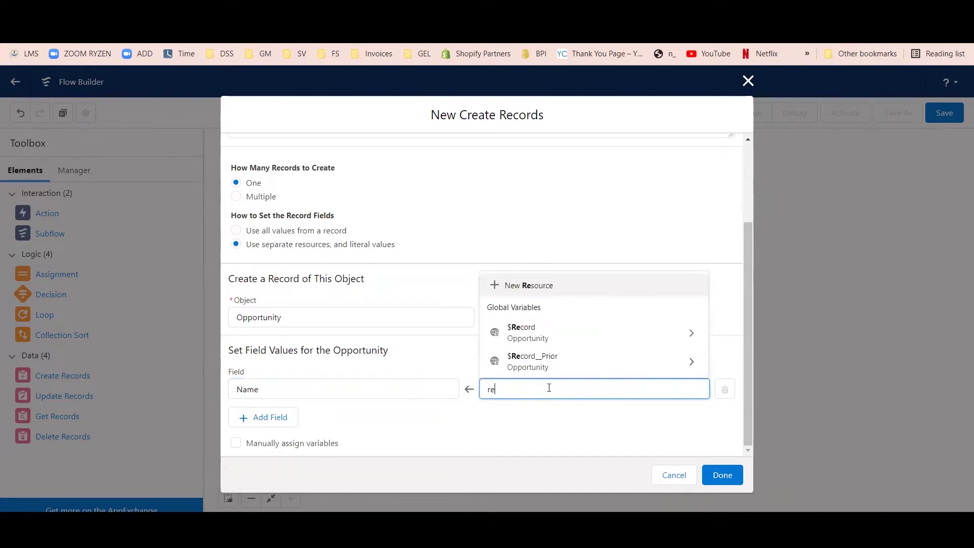
{"action": "left_click", "coordinate": [574, 343]}
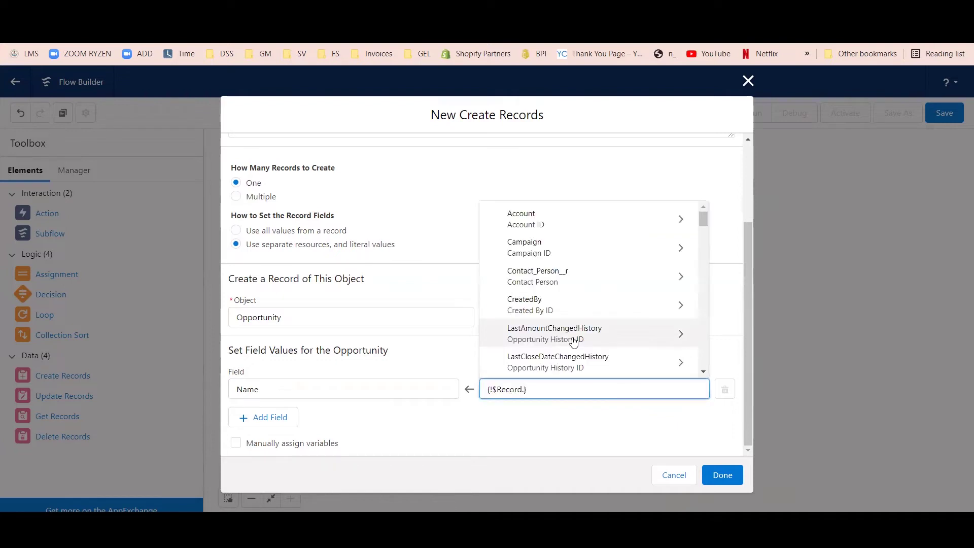
{"action": "type", "text": "name"}
{"action": "left_click", "coordinate": [574, 342]}
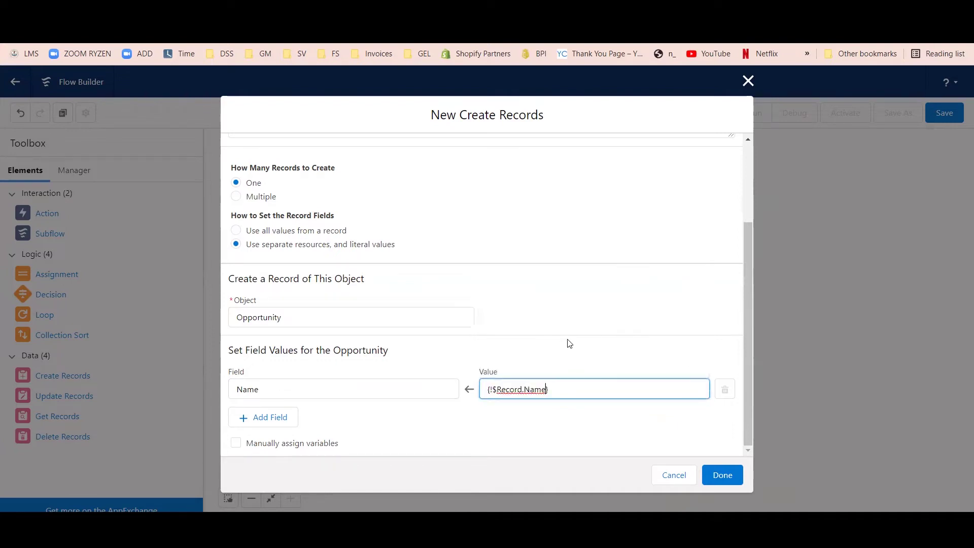
{"action": "left_click", "coordinate": [577, 392]}
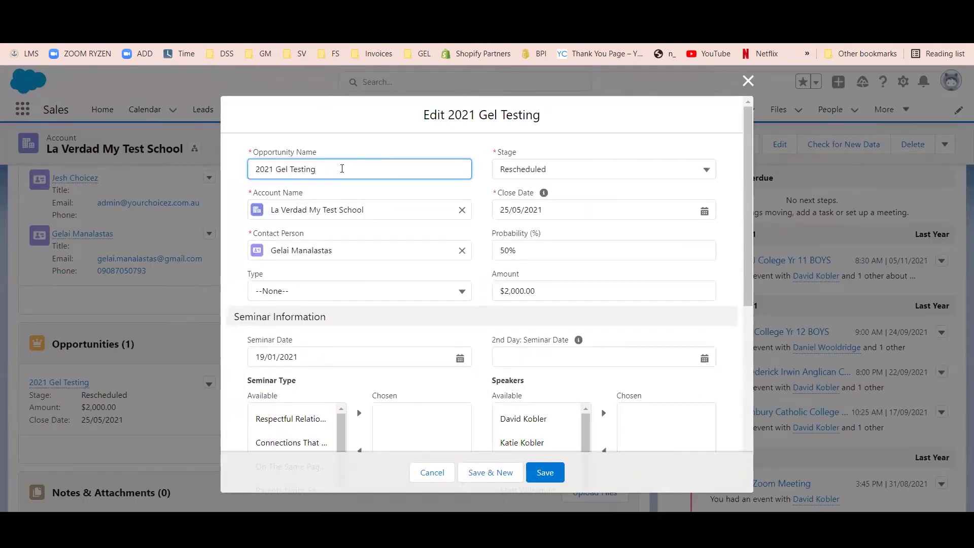
{"action": "left_click_drag", "start_coordinate": [403, 168], "coordinate": [254, 165]}
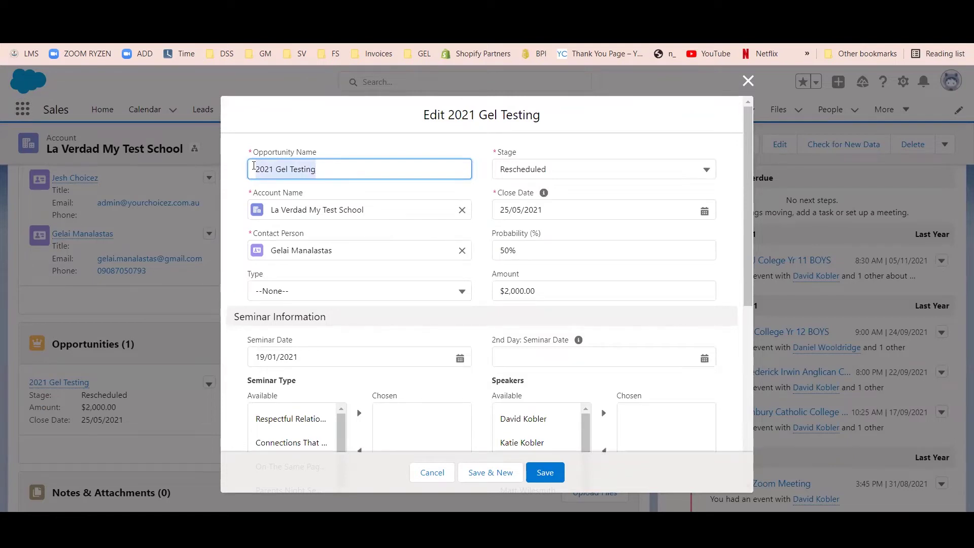
{"action": "left_click", "coordinate": [274, 170]}
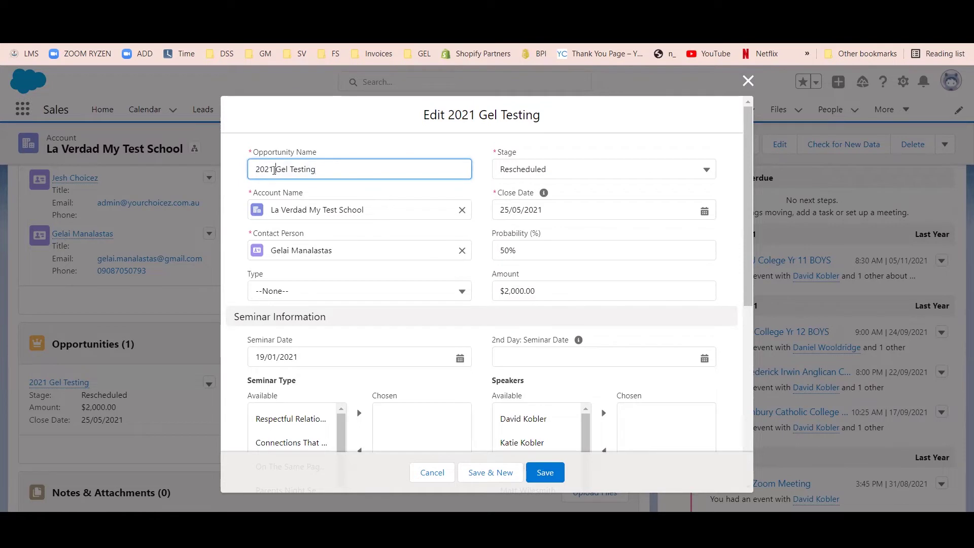
{"action": "left_click_drag", "start_coordinate": [274, 170], "coordinate": [338, 169]}
{"action": "left_click", "coordinate": [337, 169]}
{"action": "left_click_drag", "start_coordinate": [275, 169], "coordinate": [251, 168]}
{"action": "left_click", "coordinate": [275, 170]}
{"action": "key", "text": "BackSpace"}
{"action": "type", "text": "2"}
{"action": "key", "text": "BackSpace"}
{"action": "type", "text": "1"}
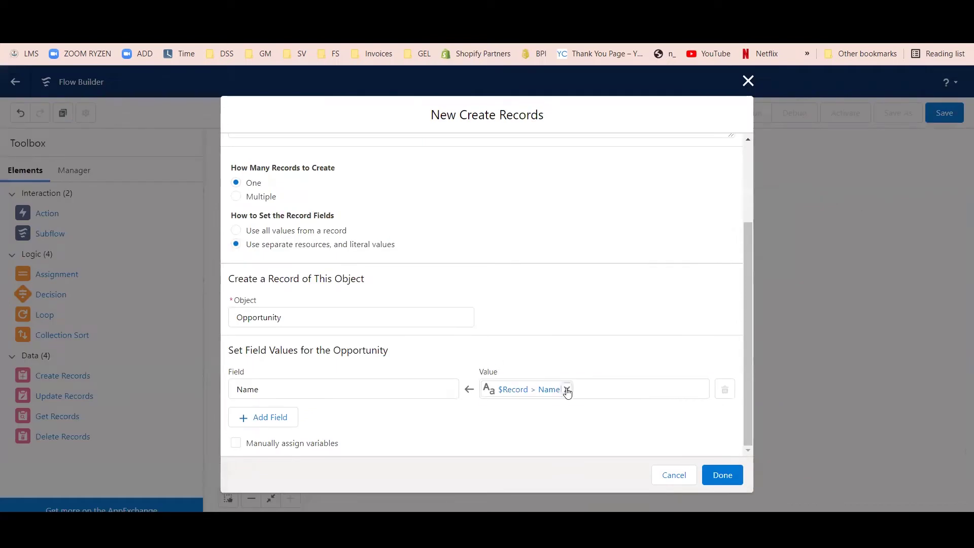
Create a new Formula resource with API name NewOppName and data type Text
{"action": "left_click", "coordinate": [549, 389]}
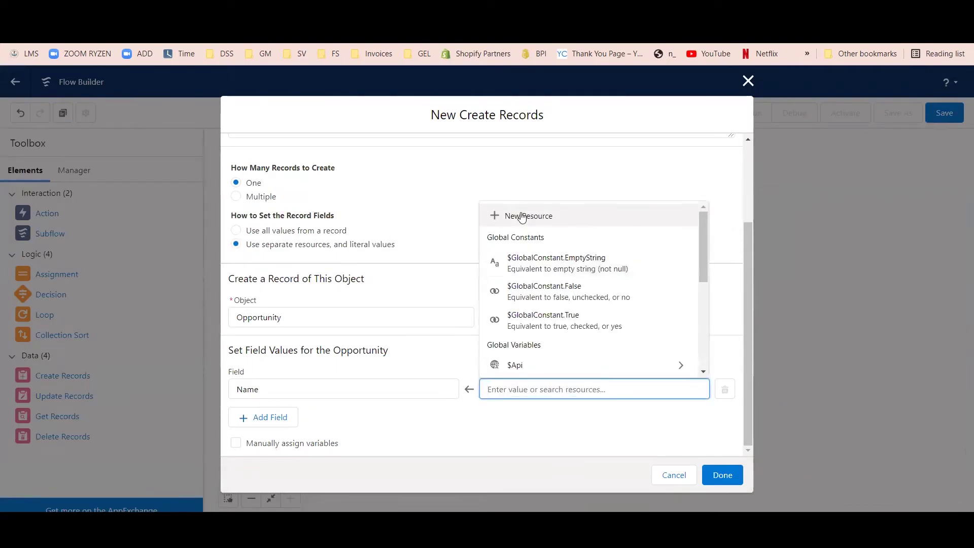
{"action": "left_click", "coordinate": [522, 215]}
{"action": "left_click", "coordinate": [353, 254]}
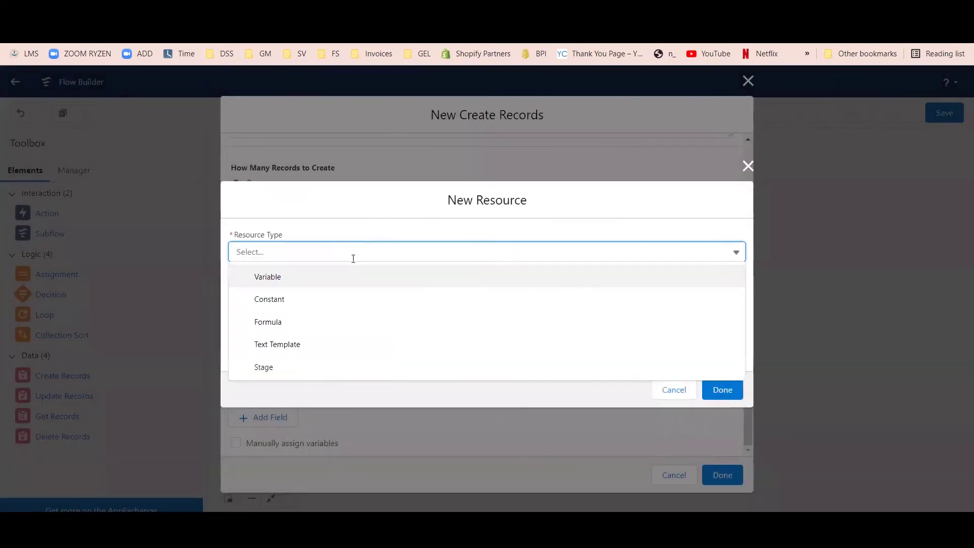
{"action": "left_click", "coordinate": [324, 323]}
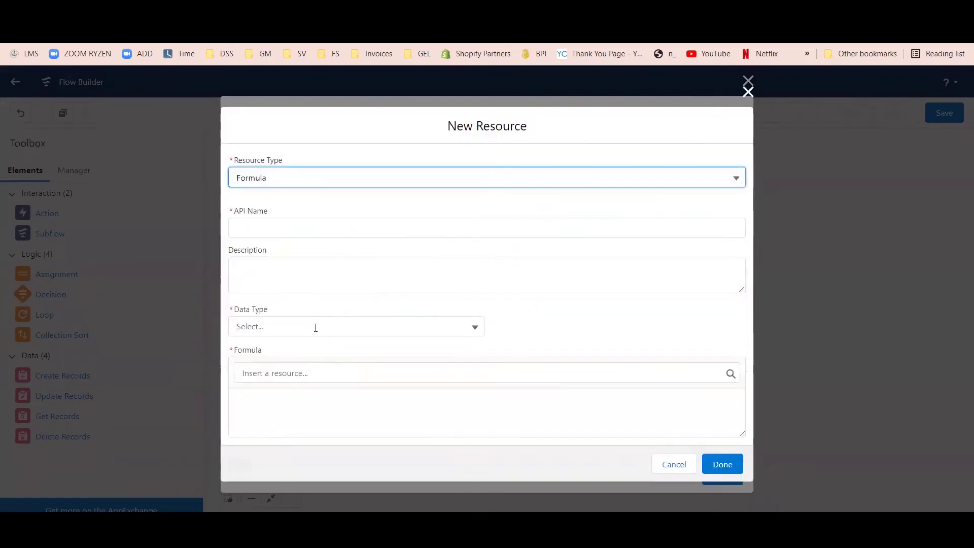
{"action": "left_click", "coordinate": [279, 225]}
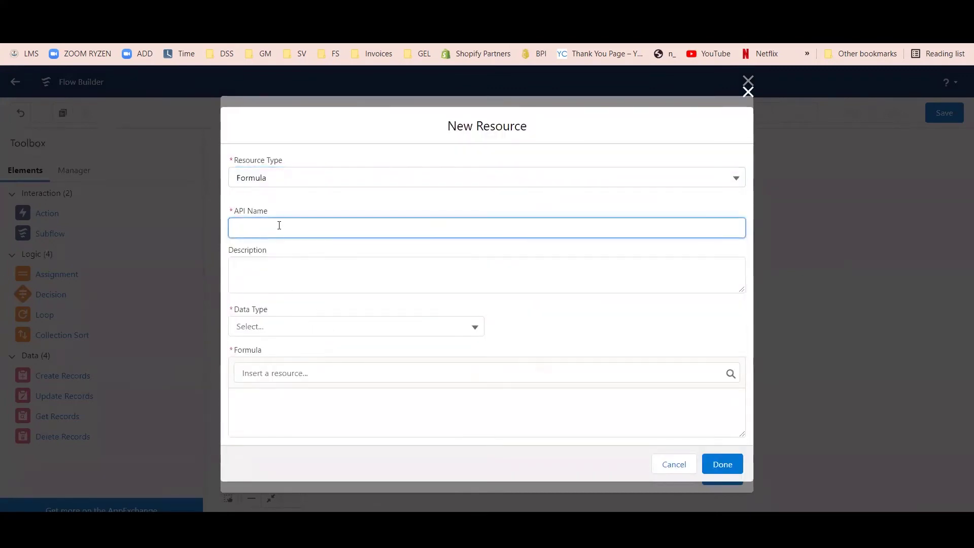
{"action": "type", "text": "NewOppName"}
{"action": "left_click", "coordinate": [289, 283]}
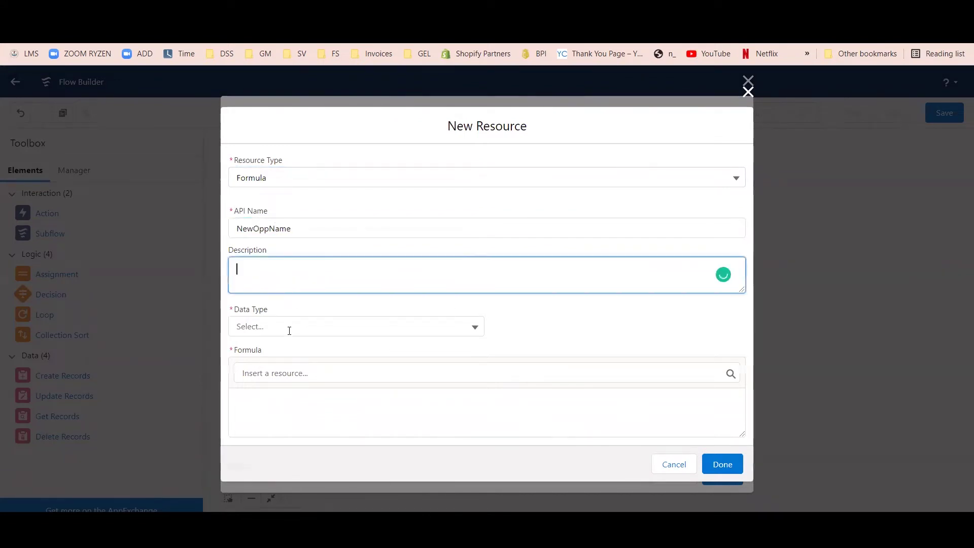
{"action": "left_click", "coordinate": [289, 327]}
{"action": "left_click", "coordinate": [285, 355]}
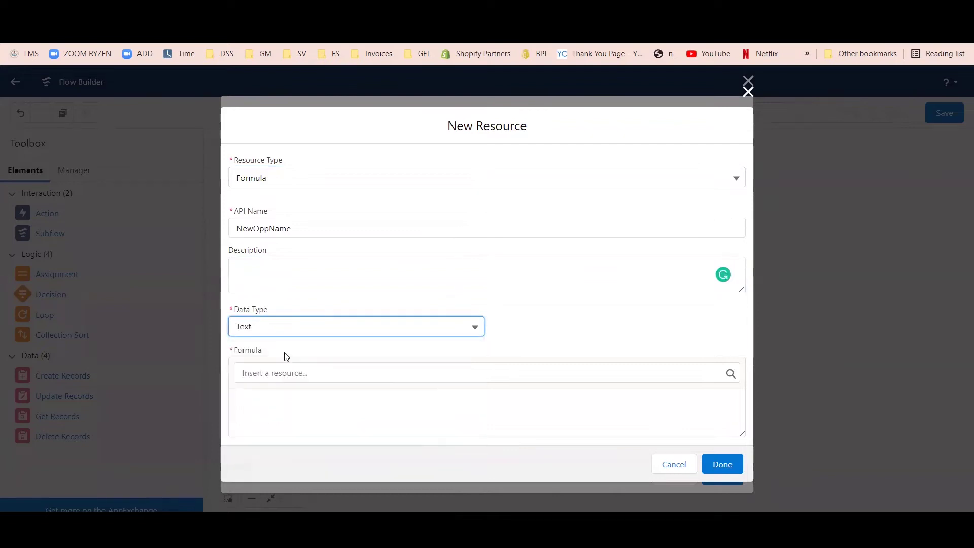
Insert {!$Record.Account.Name} into the formula and prepend YEAR()
{"action": "left_click", "coordinate": [280, 374]}
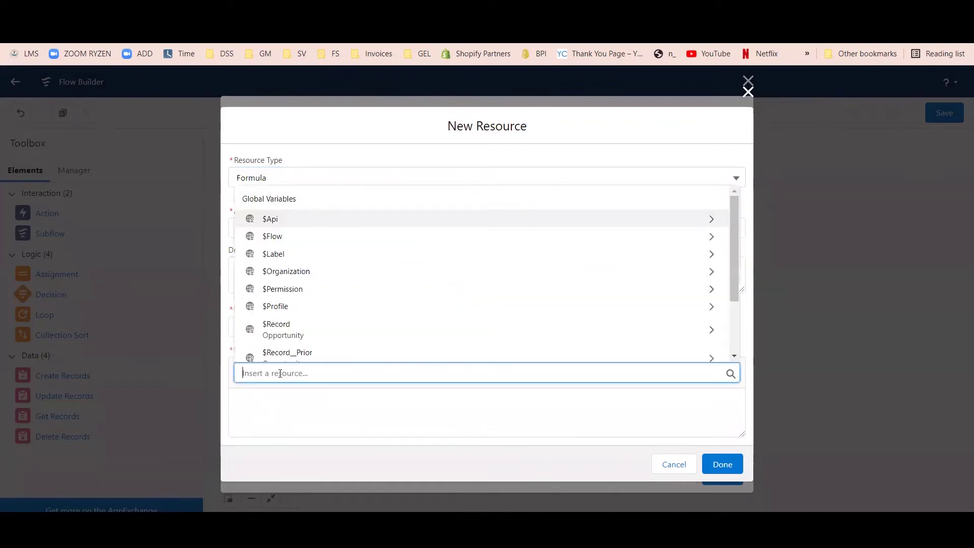
{"action": "type", "text": "reco"}
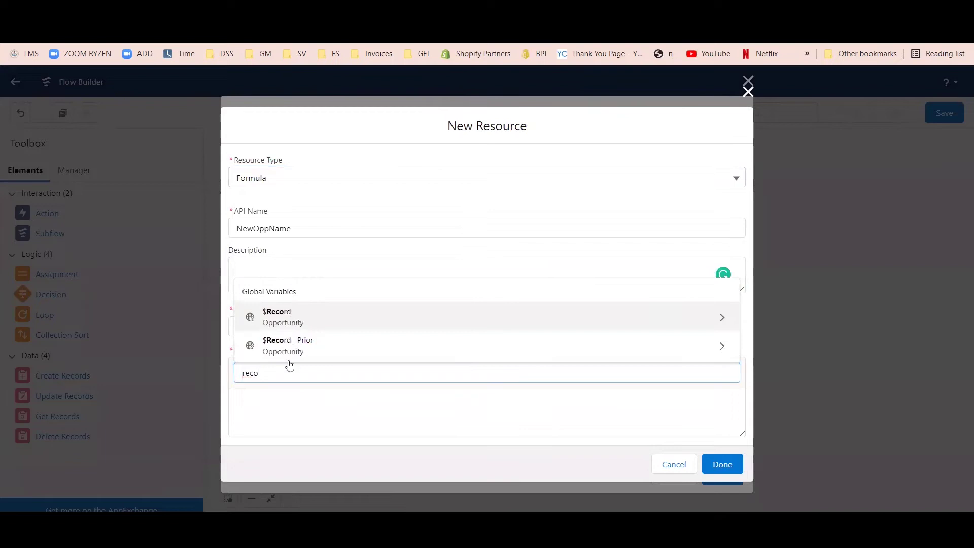
{"action": "key", "text": "Return"}
{"action": "type", "text": "name"}
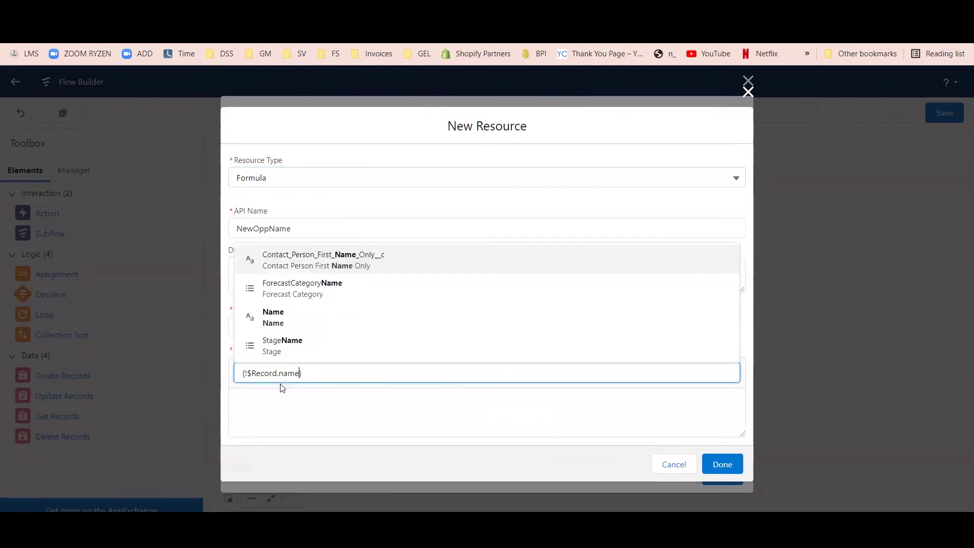
{"action": "key", "text": "BackSpace"}
{"action": "key", "text": "BackSpace"}
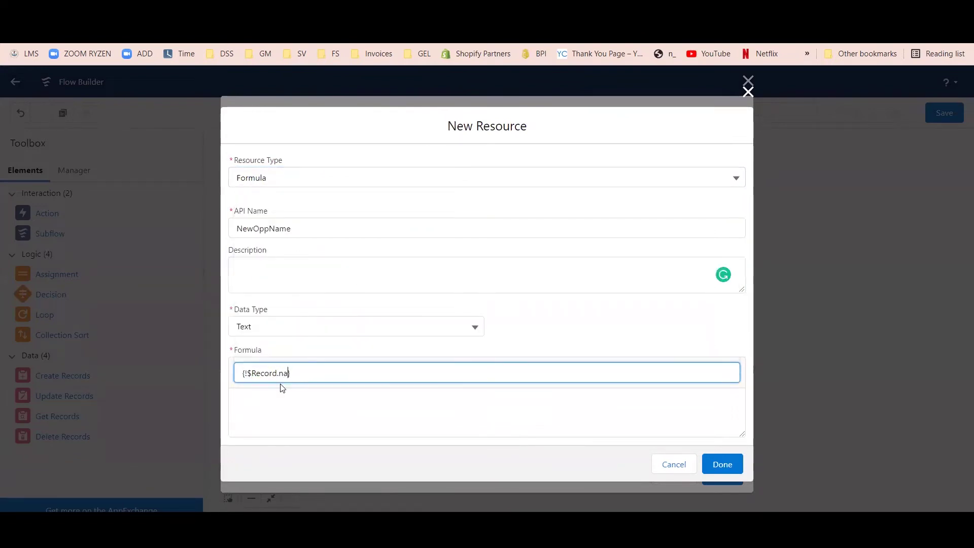
{"action": "key", "text": "BackSpace"}
{"action": "key", "text": "BackSpace"}
{"action": "type", "text": "acc"}
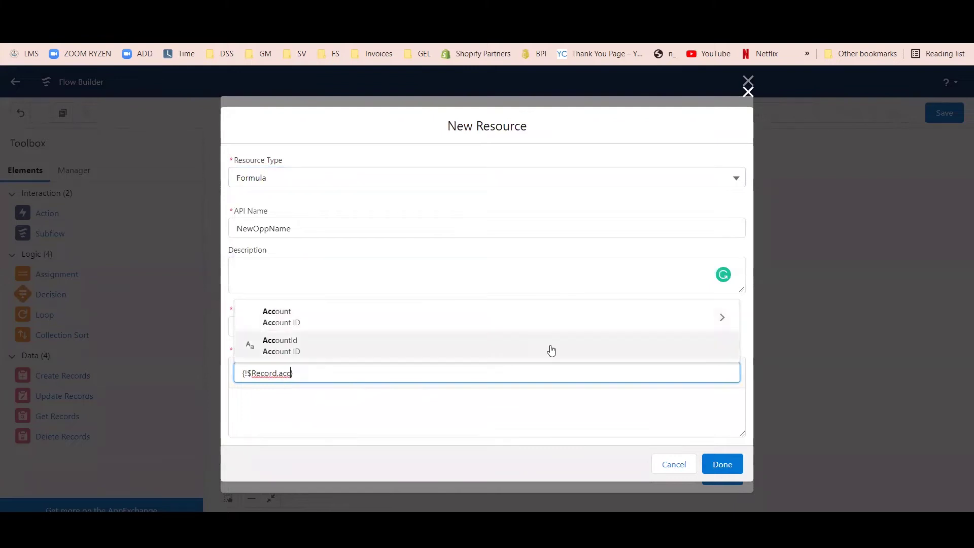
{"action": "left_click", "coordinate": [722, 317]}
{"action": "type", "text": "name"}
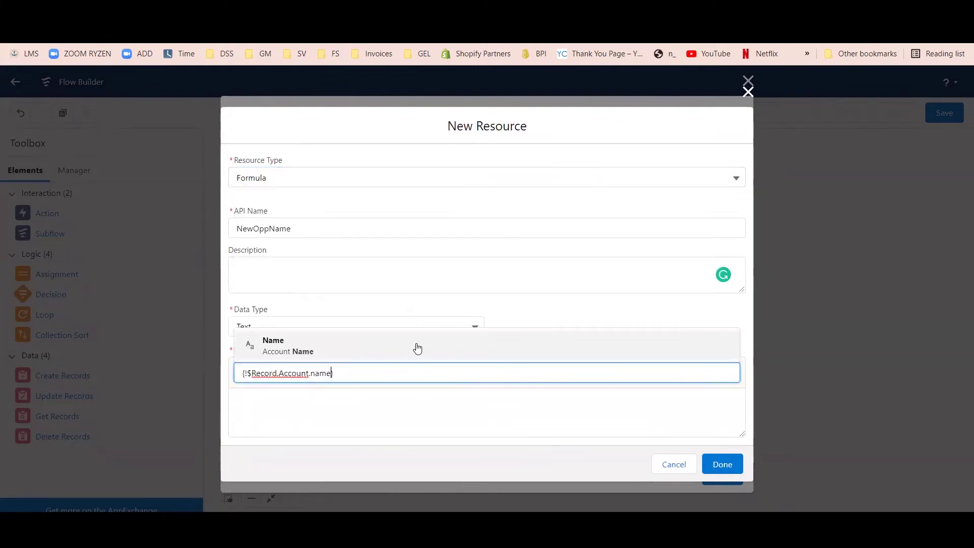
{"action": "left_click", "coordinate": [416, 346]}
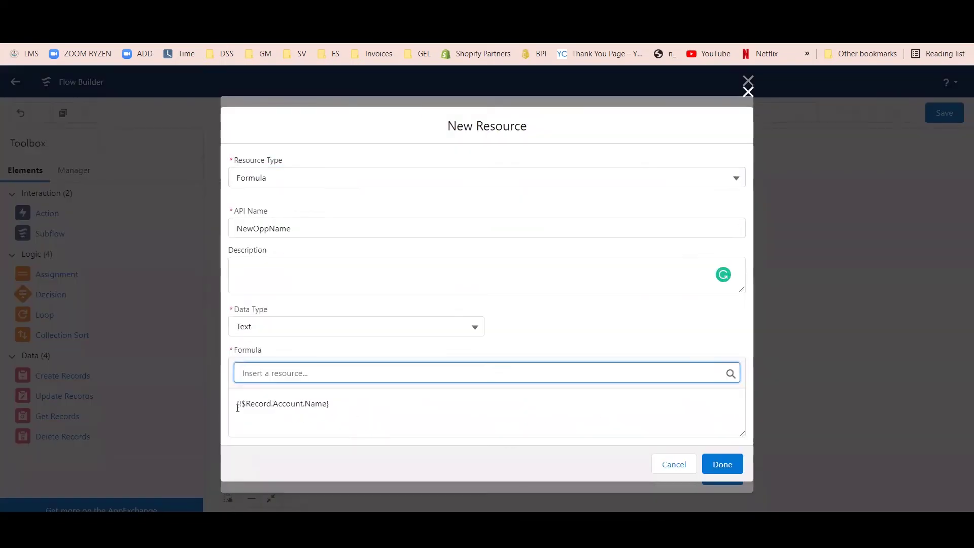
{"action": "left_click", "coordinate": [237, 404]}
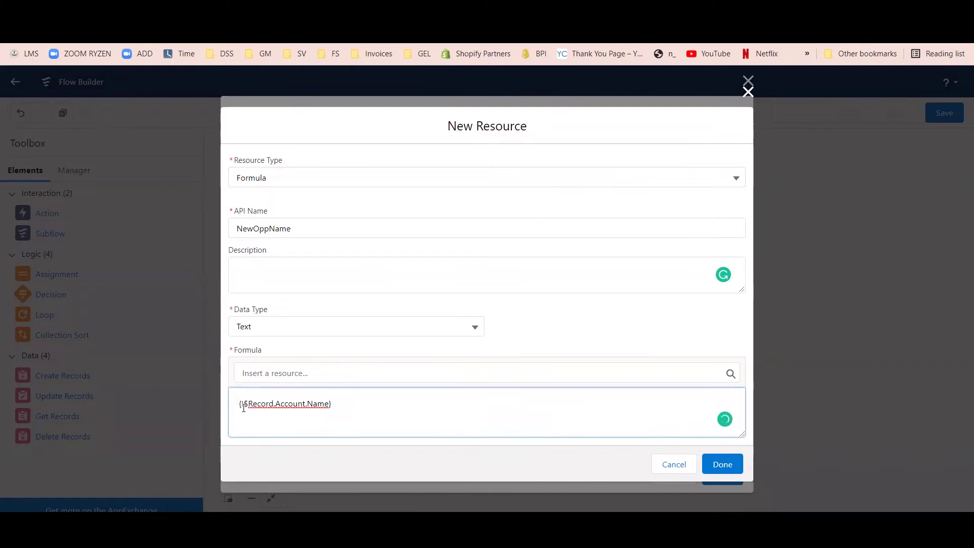
{"action": "type", "text": "YEAR()"}
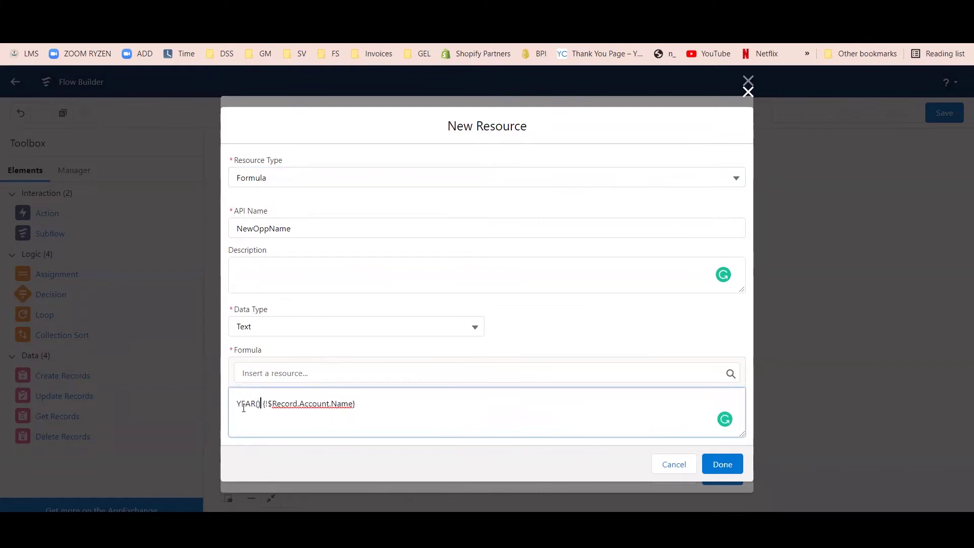
Consult the Trailhead Use Text Formulas unit for formula syntax
{"action": "left_click", "coordinate": [680, 30]}
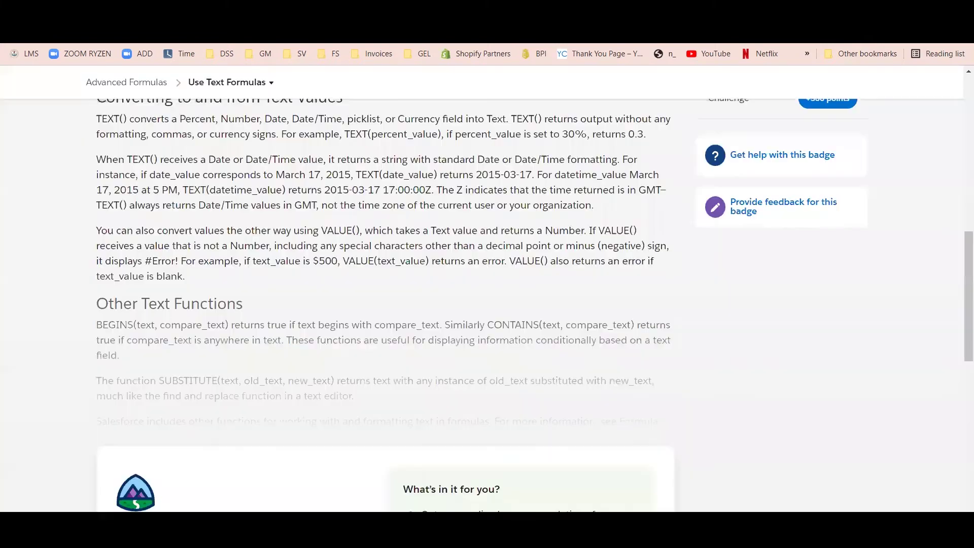
{"action": "scroll", "coordinate": [253, 49], "scroll_direction": "up", "scroll_amount": 5}
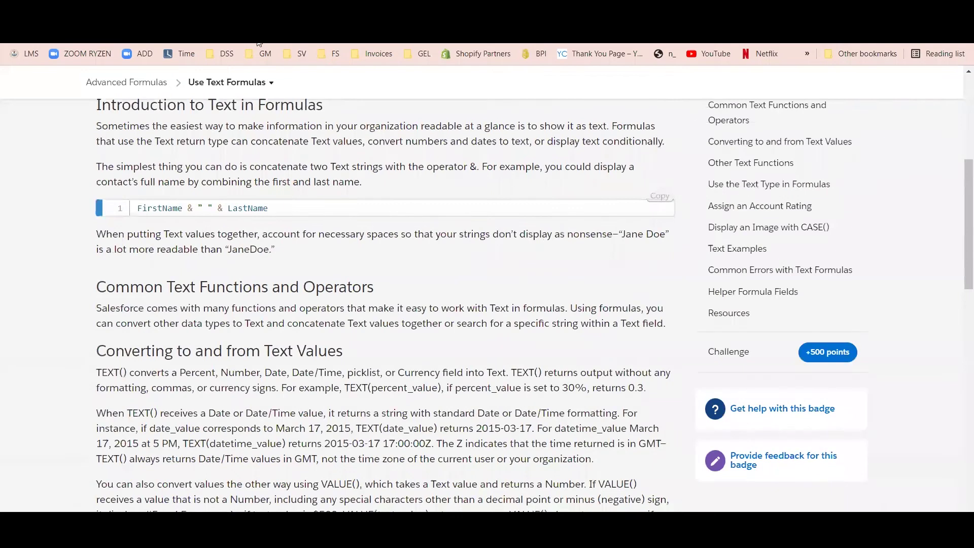
{"action": "scroll", "coordinate": [338, 124], "scroll_direction": "up", "scroll_amount": 3}
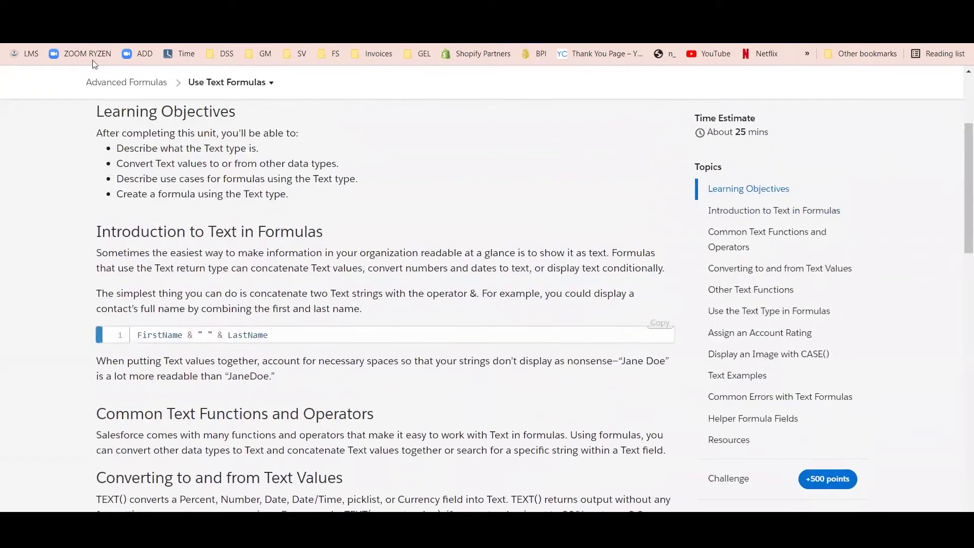
Insert {!$Record.Seminar_Start_Date__c} inside YEAR() in the NewOppName formula, ahead of {!$Record.Account.Name}
{"action": "key", "text": "ctrl+shift+Tab"}
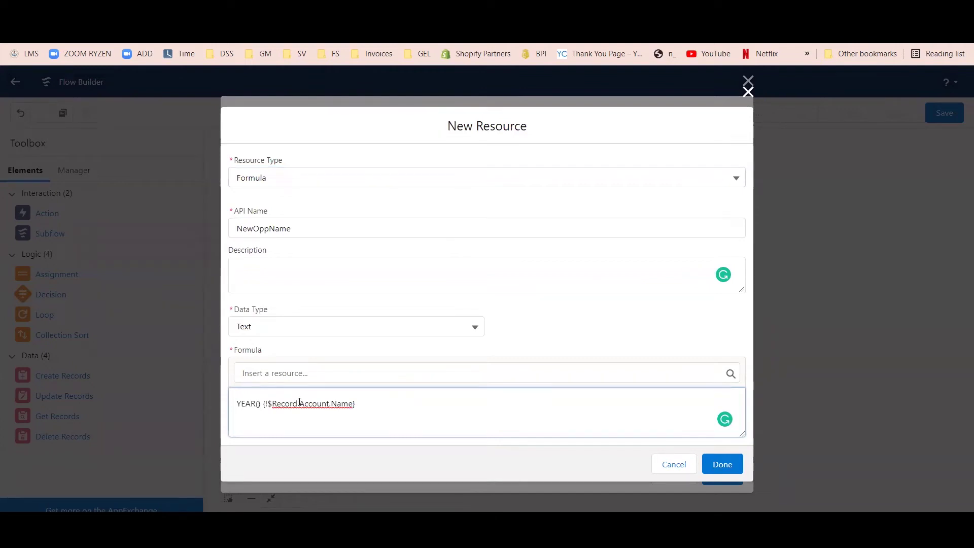
{"action": "left_click", "coordinate": [278, 375]}
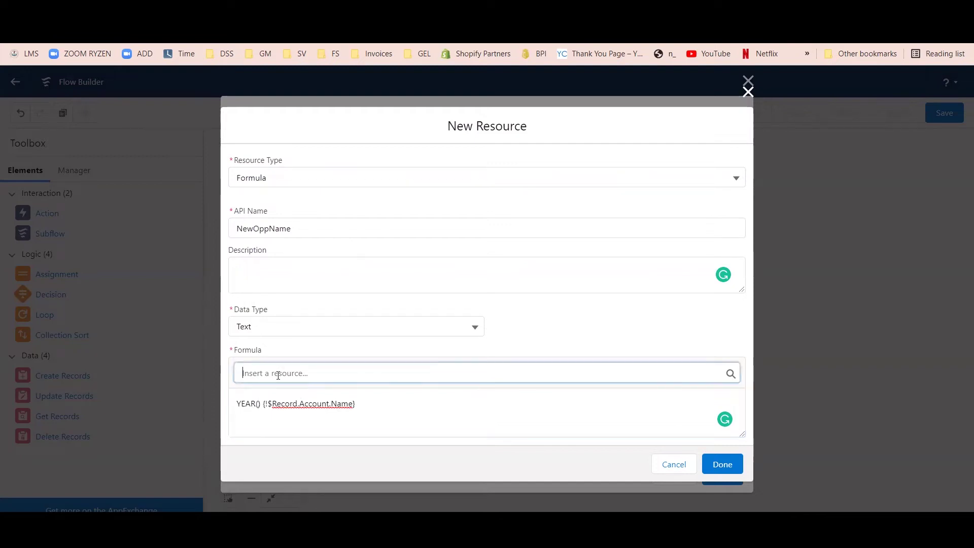
{"action": "type", "text": "reco"}
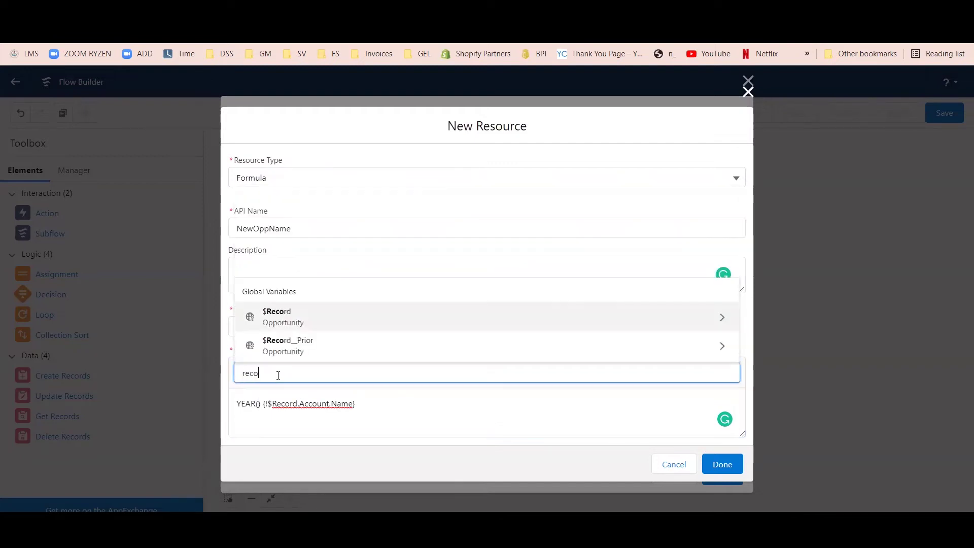
{"action": "left_click", "coordinate": [354, 324]}
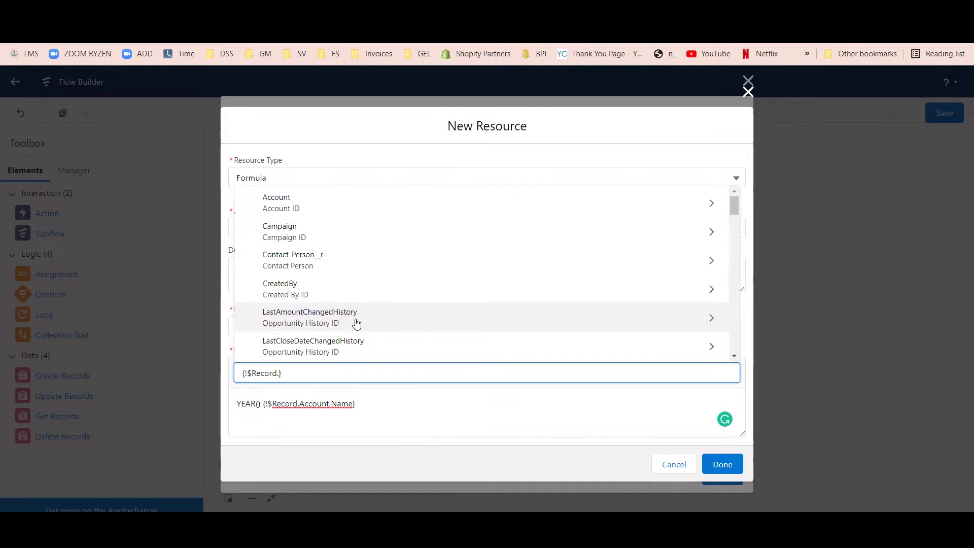
{"action": "type", "text": "sem"}
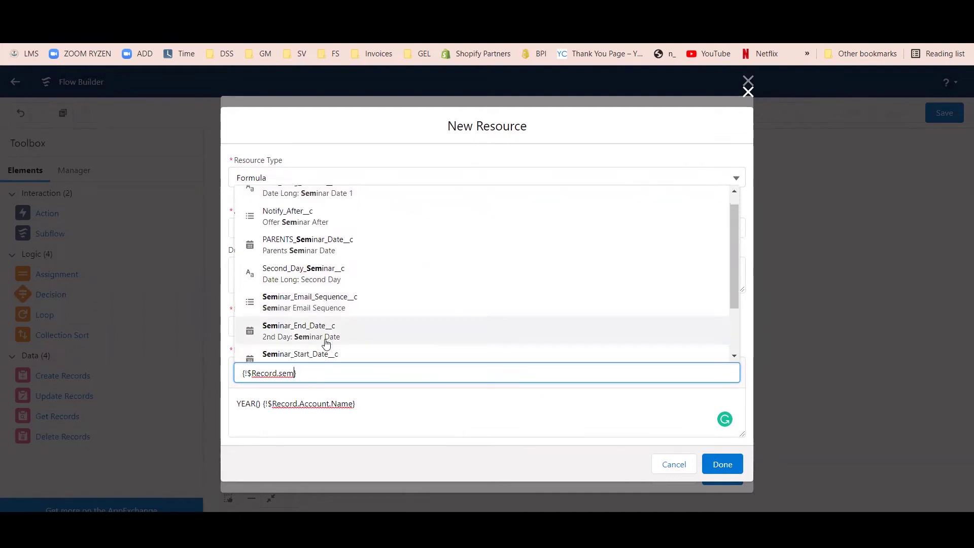
{"action": "scroll", "coordinate": [324, 343], "scroll_direction": "down", "scroll_amount": 2}
{"action": "left_click", "coordinate": [324, 296]}
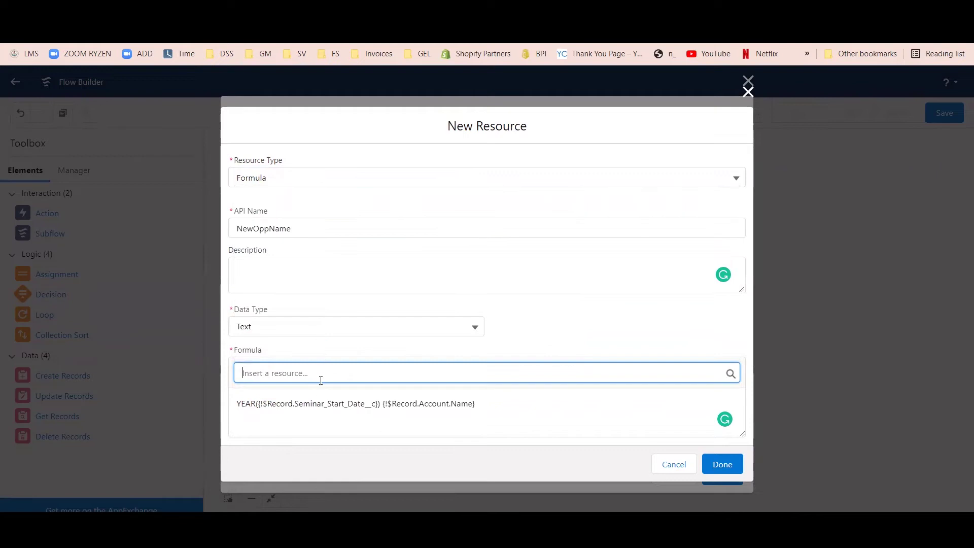
{"action": "left_click", "coordinate": [367, 403]}
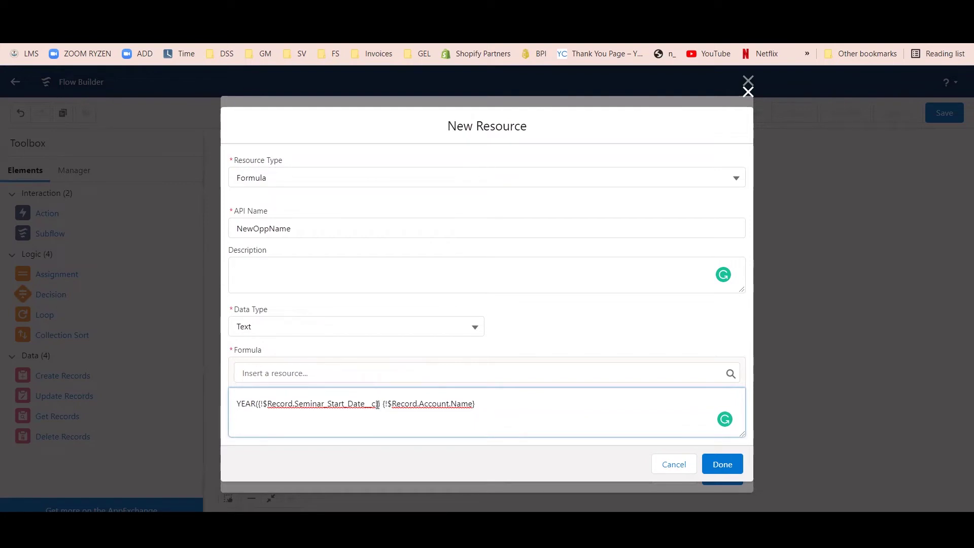
Change the formula to TEXT(YEAR({!$Record.Seminar_Start_Date__c}+365)) &" "& {!$Record.Account.Name} and save it
{"action": "type", "text": "+365"}
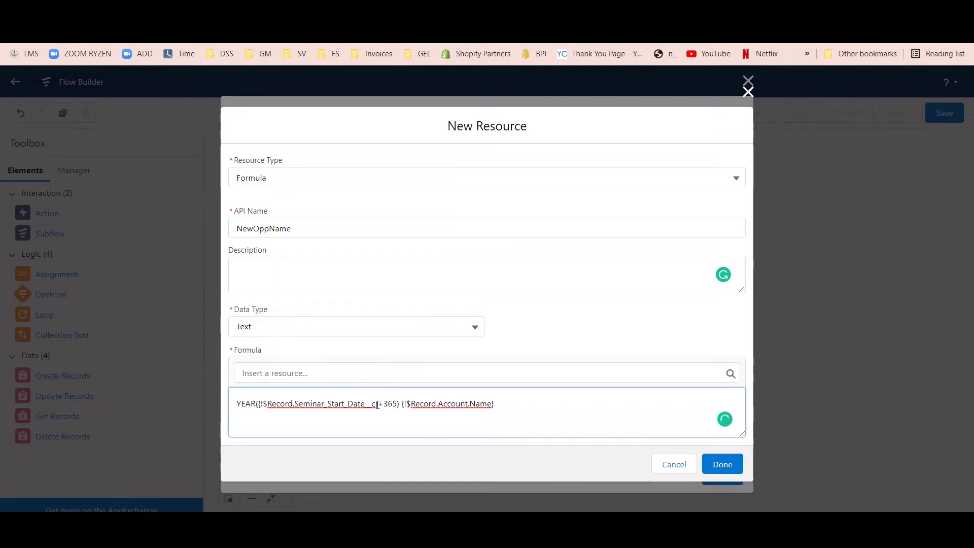
{"action": "left_click", "coordinate": [237, 404]}
{"action": "left_click_drag", "start_coordinate": [237, 404], "coordinate": [401, 405]}
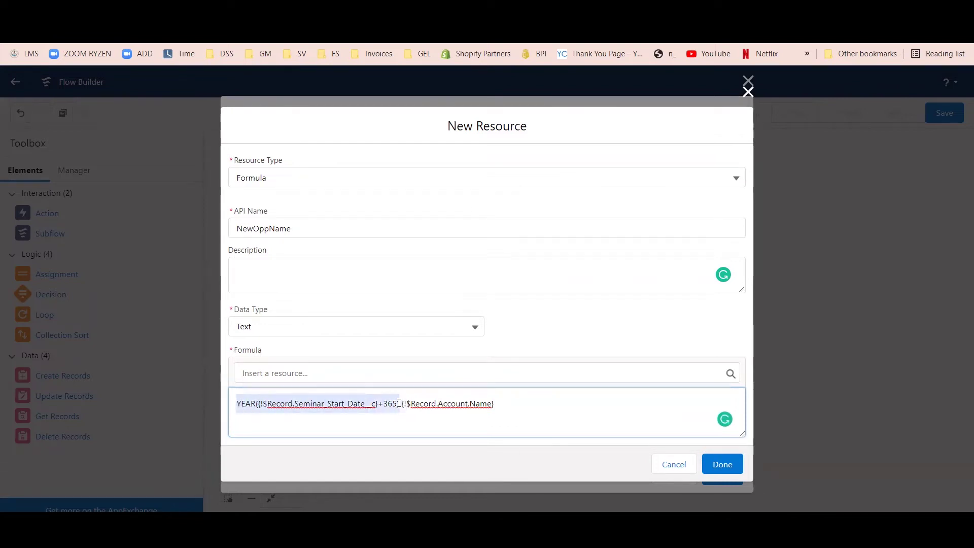
{"action": "left_click", "coordinate": [401, 404]}
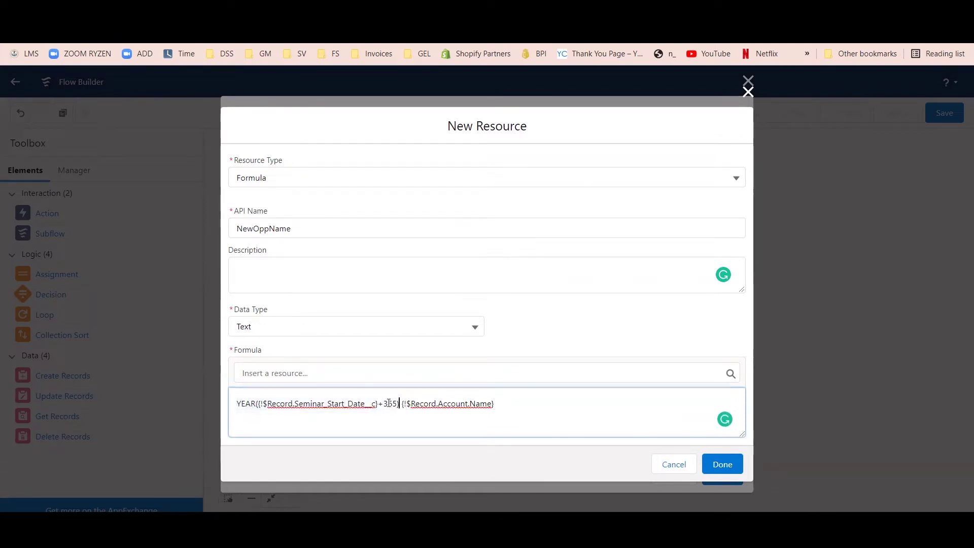
{"action": "left_click", "coordinate": [238, 404]}
{"action": "type", "text": "TEXT"}
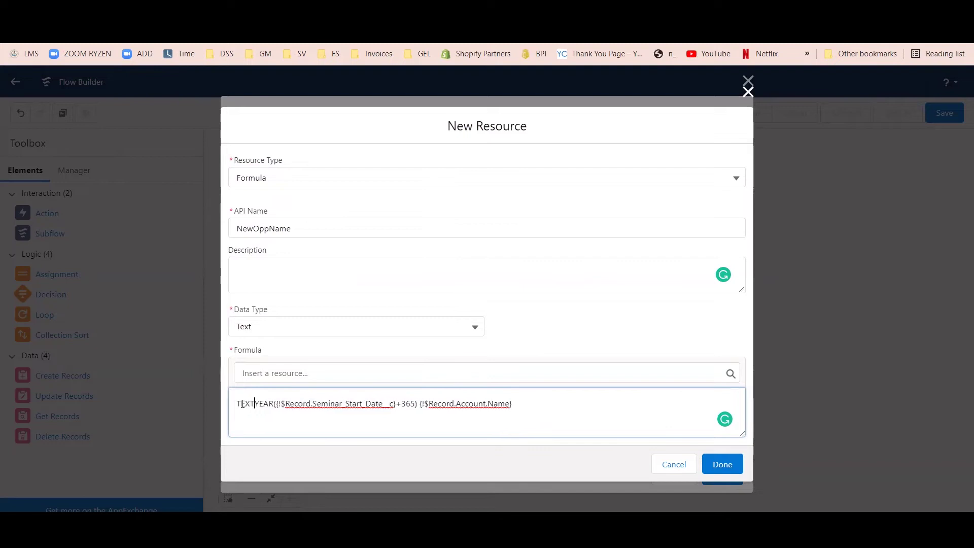
{"action": "type", "text": "("}
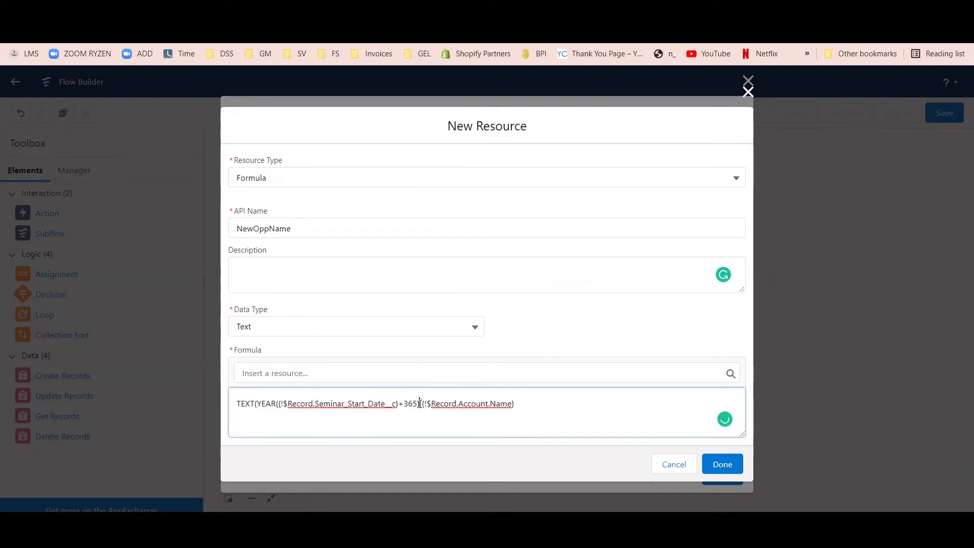
{"action": "type", "text": ") &"}
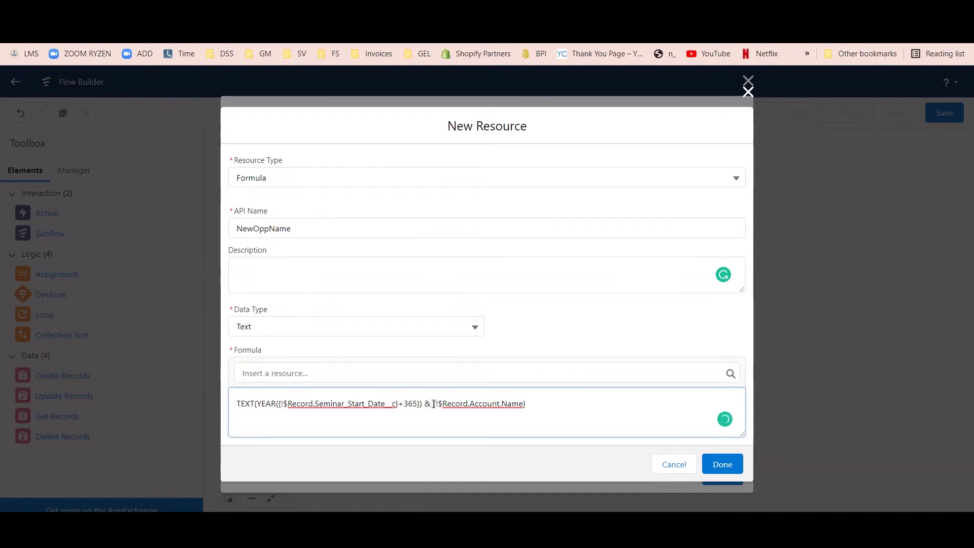
{"action": "type", "text": " \"\"&"}
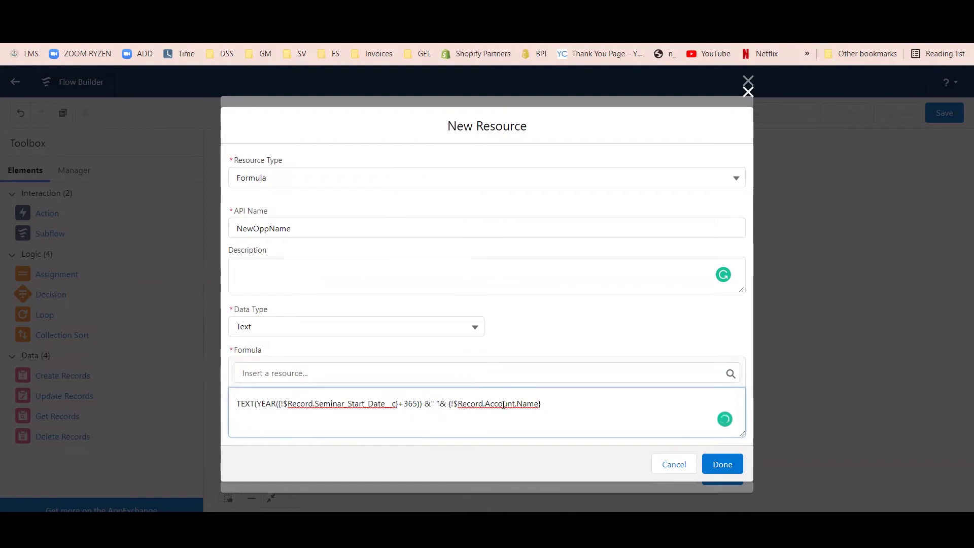
{"action": "left_click", "coordinate": [721, 464]}
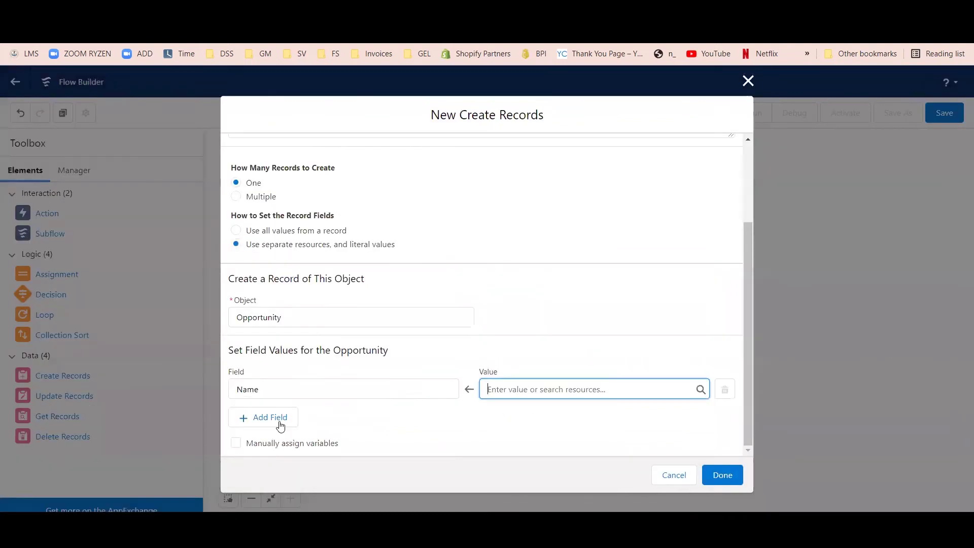
Add an AccountId field to the new opportunity, valued from $Record > Account > Account ID
{"action": "left_click", "coordinate": [278, 422]}
{"action": "left_click", "coordinate": [280, 429]}
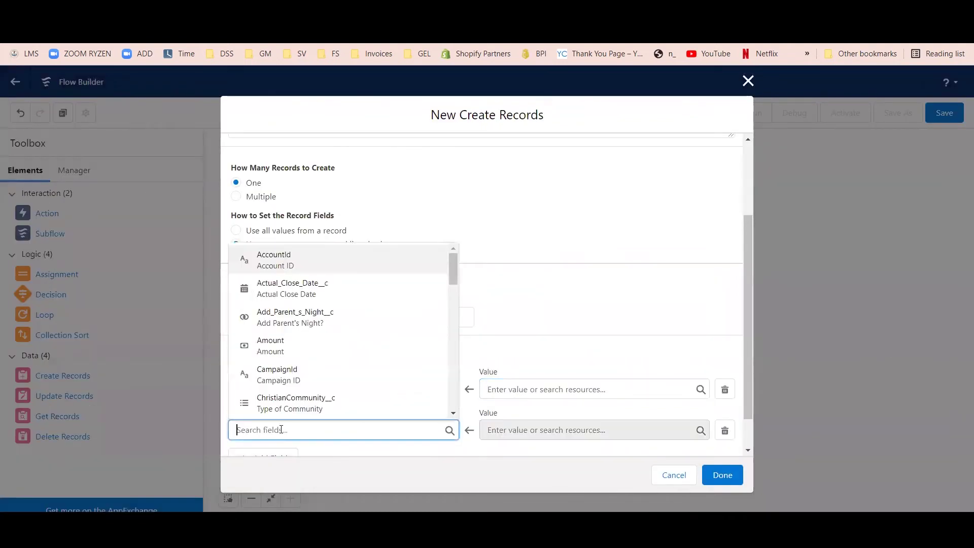
{"action": "type", "text": "ACC"}
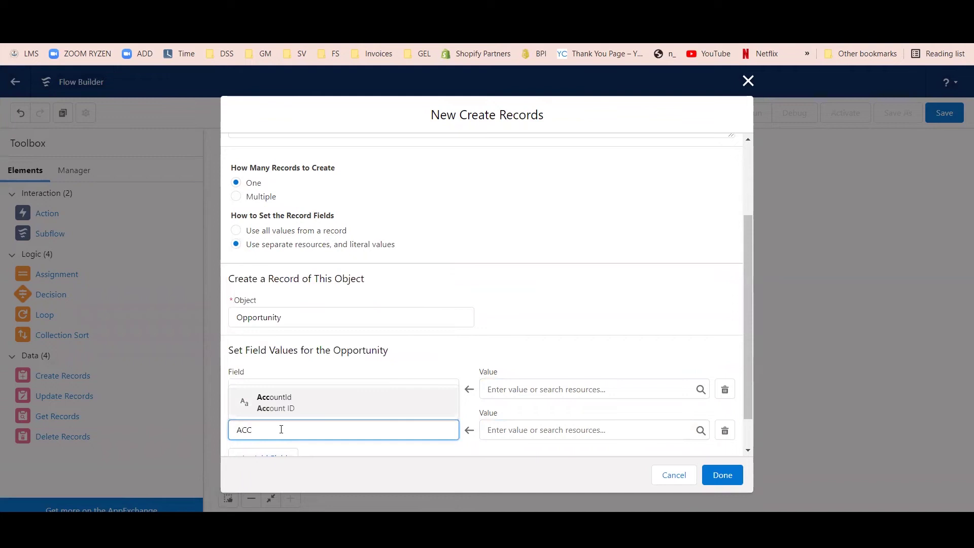
{"action": "left_click", "coordinate": [293, 416]}
{"action": "left_click", "coordinate": [504, 429]}
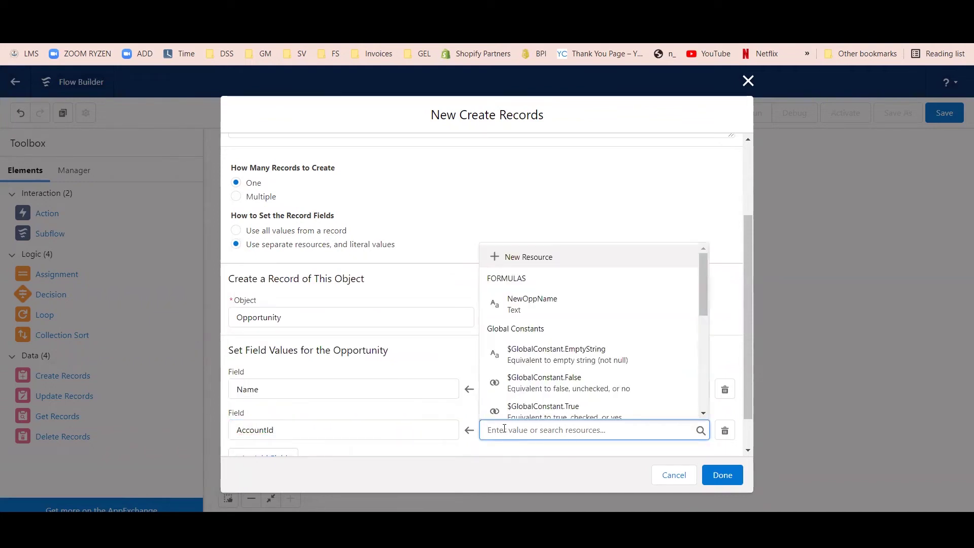
{"action": "type", "text": "rec"}
{"action": "left_click", "coordinate": [570, 378]}
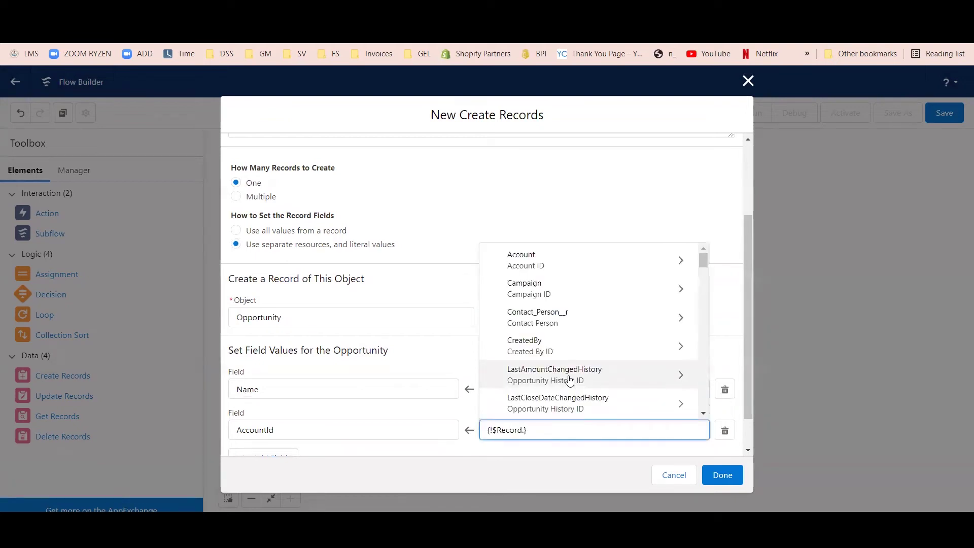
{"action": "left_click", "coordinate": [561, 267]}
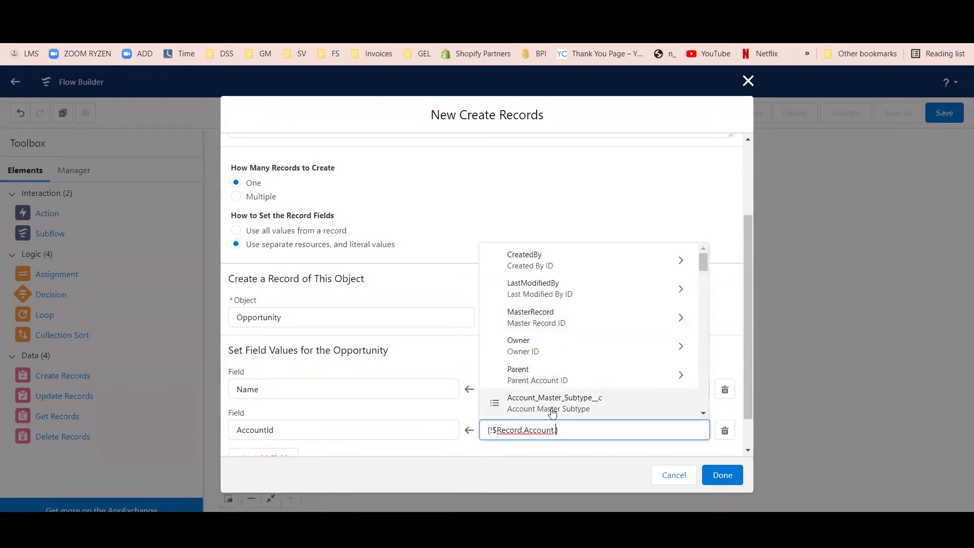
{"action": "type", "text": "ID"}
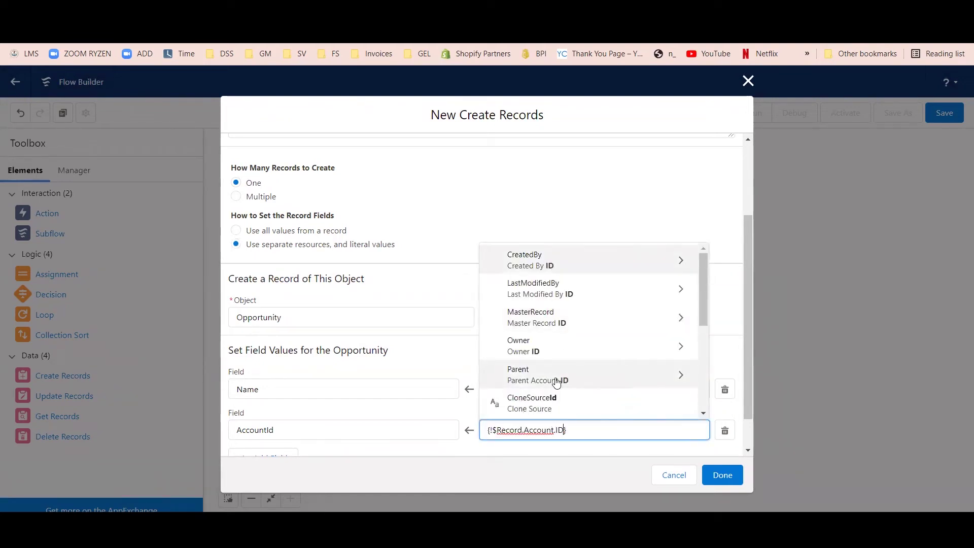
{"action": "scroll", "coordinate": [548, 353], "scroll_direction": "down", "scroll_amount": 1}
{"action": "scroll", "coordinate": [549, 354], "scroll_direction": "down", "scroll_amount": 2}
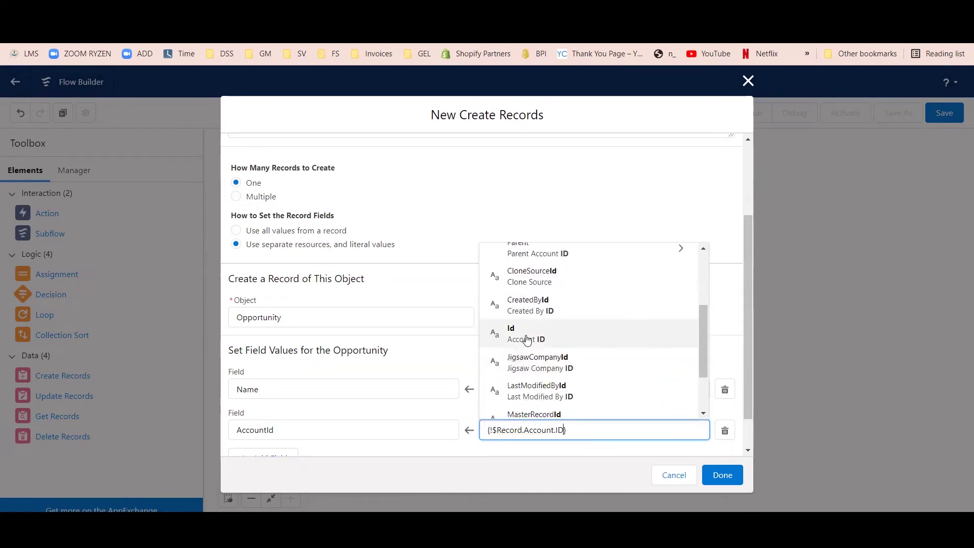
{"action": "left_click", "coordinate": [521, 340]}
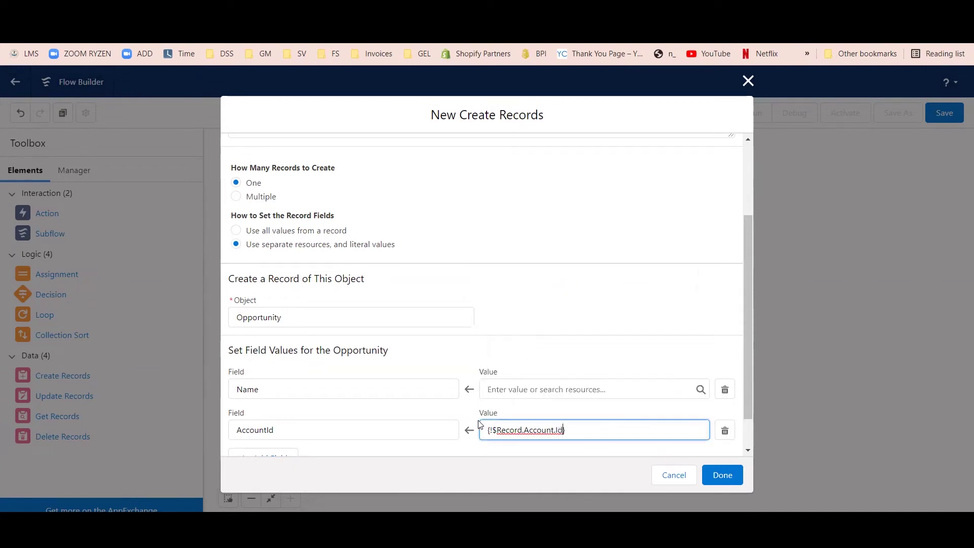
{"action": "left_click", "coordinate": [444, 414]}
Set Contact_Person__c to {!$Record.Contact_Person__r.Id}, then add another empty field row
{"action": "scroll", "coordinate": [276, 418], "scroll_direction": "down", "scroll_amount": 1}
{"action": "left_click", "coordinate": [269, 416]}
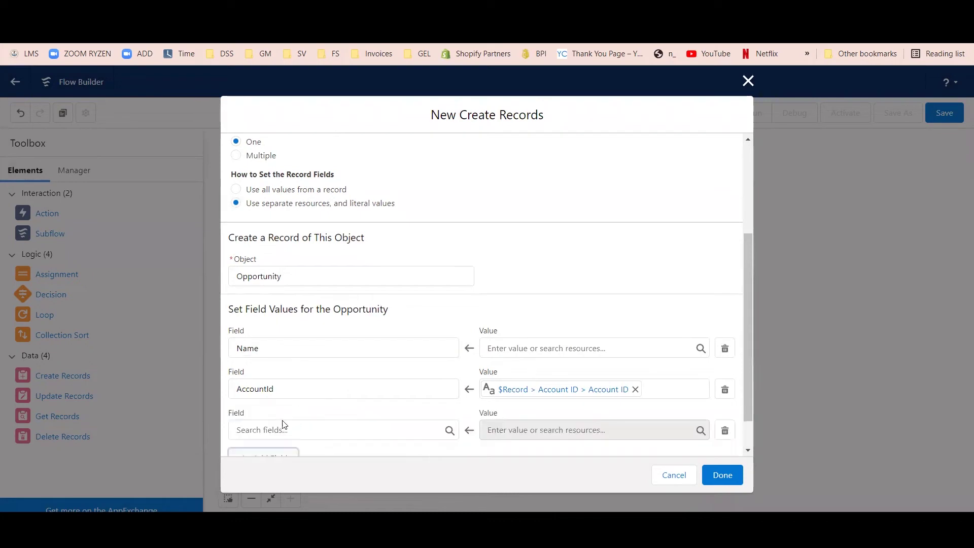
{"action": "left_click", "coordinate": [279, 429]}
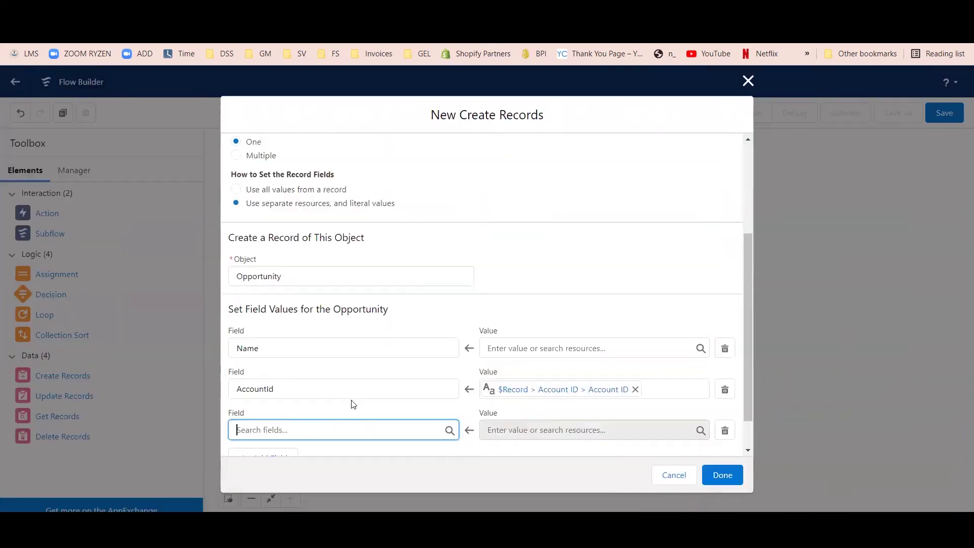
{"action": "type", "text": "CONTACT"}
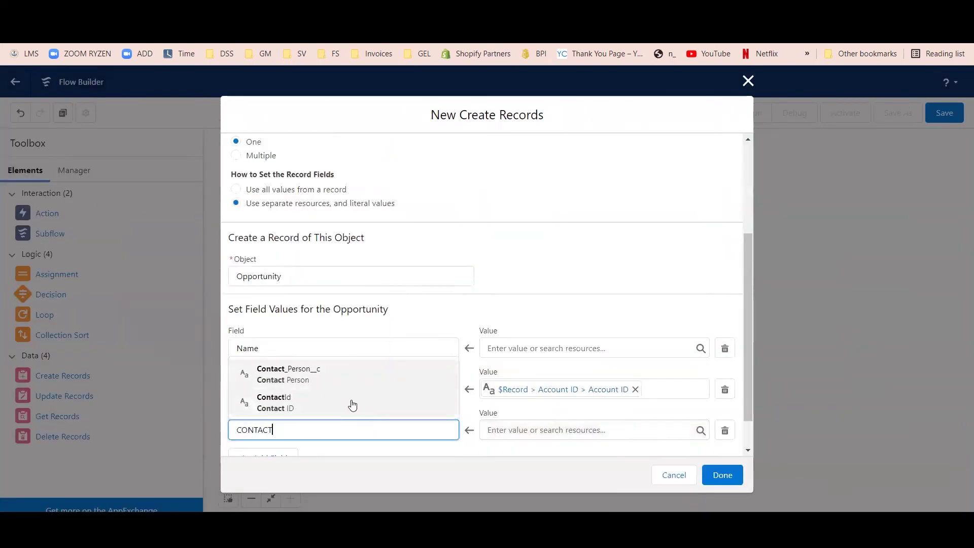
{"action": "left_click", "coordinate": [352, 371]}
{"action": "left_click", "coordinate": [529, 431]}
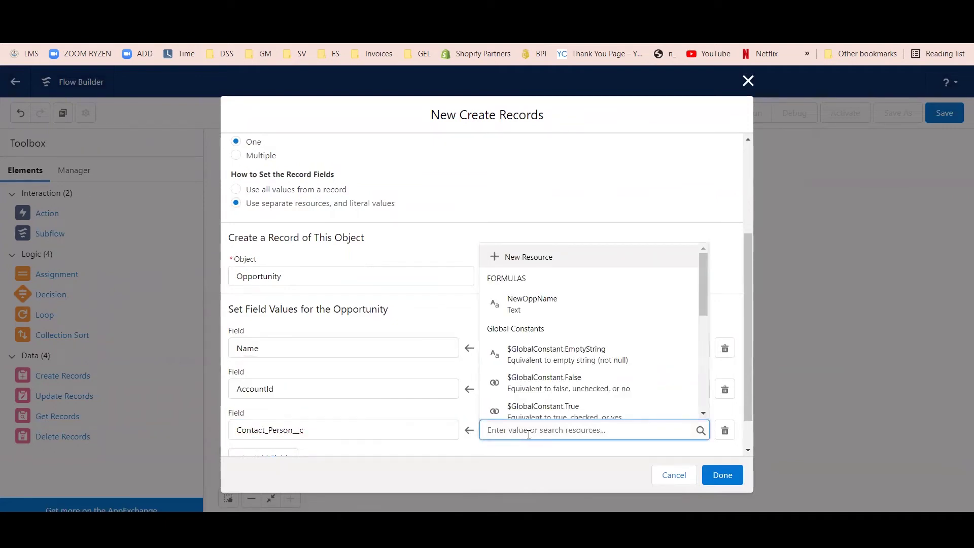
{"action": "type", "text": "RE"}
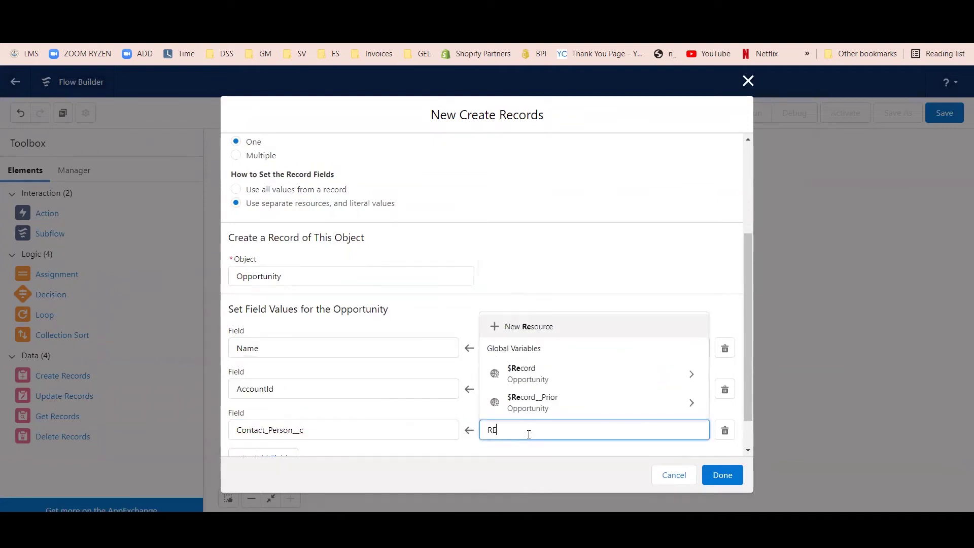
{"action": "left_click", "coordinate": [576, 375]}
{"action": "type", "text": "CONTA"}
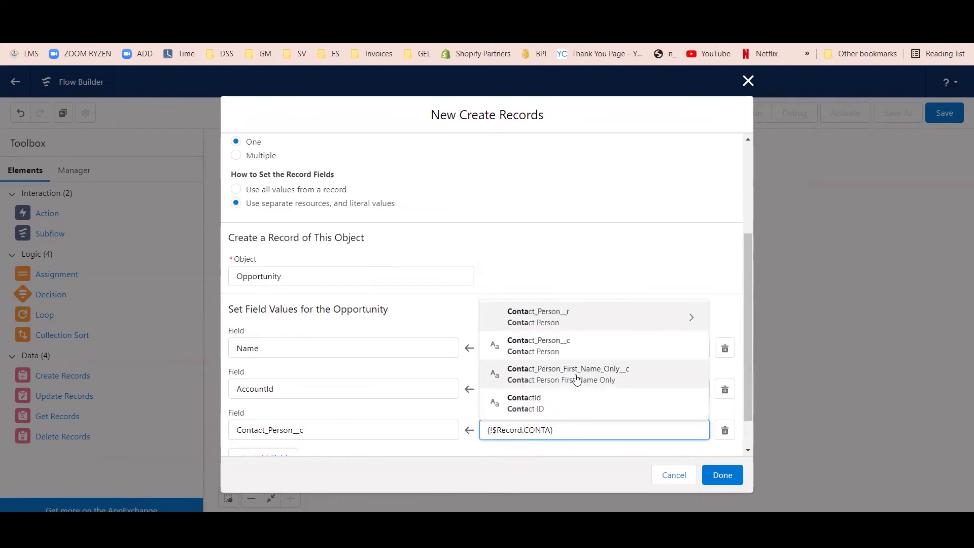
{"action": "left_click", "coordinate": [589, 318]}
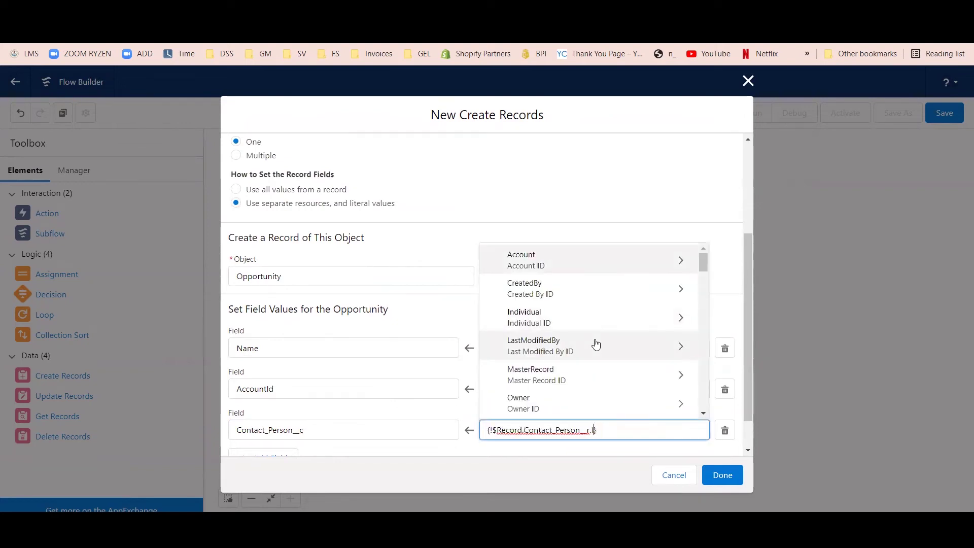
{"action": "type", "text": "ID"}
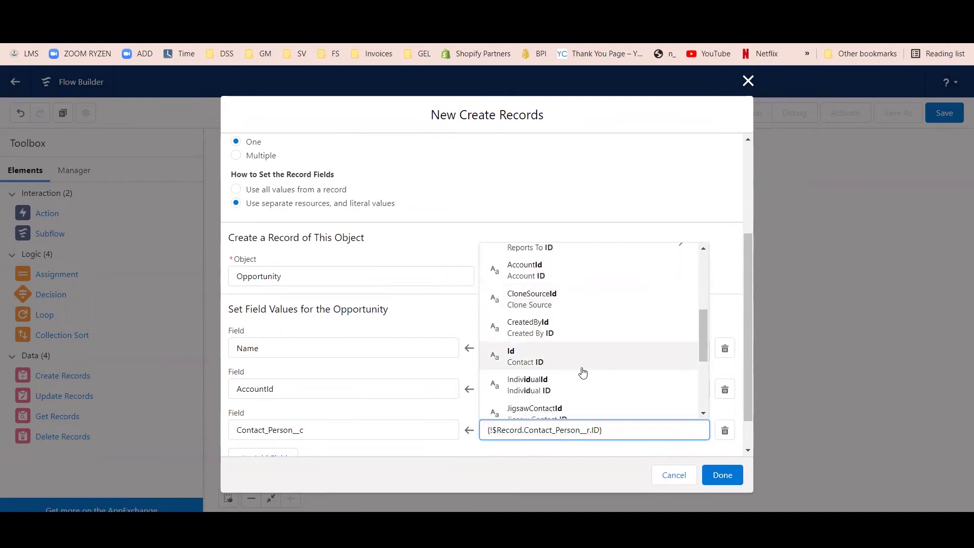
{"action": "left_click", "coordinate": [549, 364]}
{"action": "left_click", "coordinate": [445, 420]}
{"action": "scroll", "coordinate": [264, 417], "scroll_direction": "down", "scroll_amount": 2}
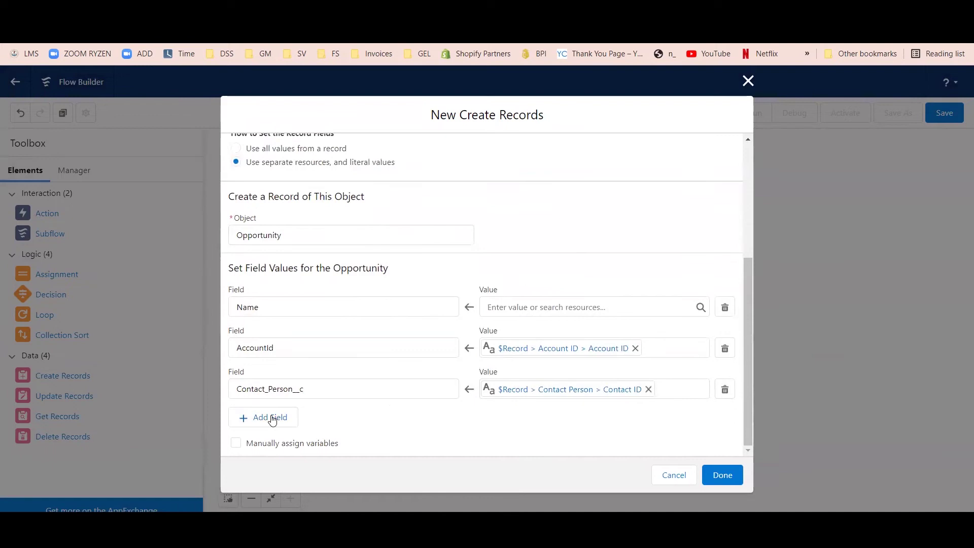
{"action": "left_click", "coordinate": [264, 416]}
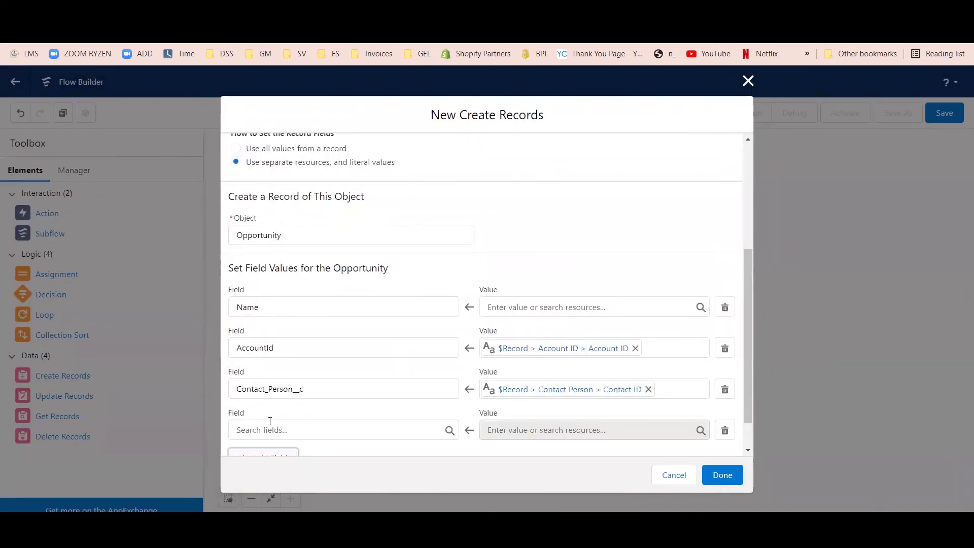
Set the new row's StageName field to the triggering record's StageName
{"action": "left_click", "coordinate": [273, 430]}
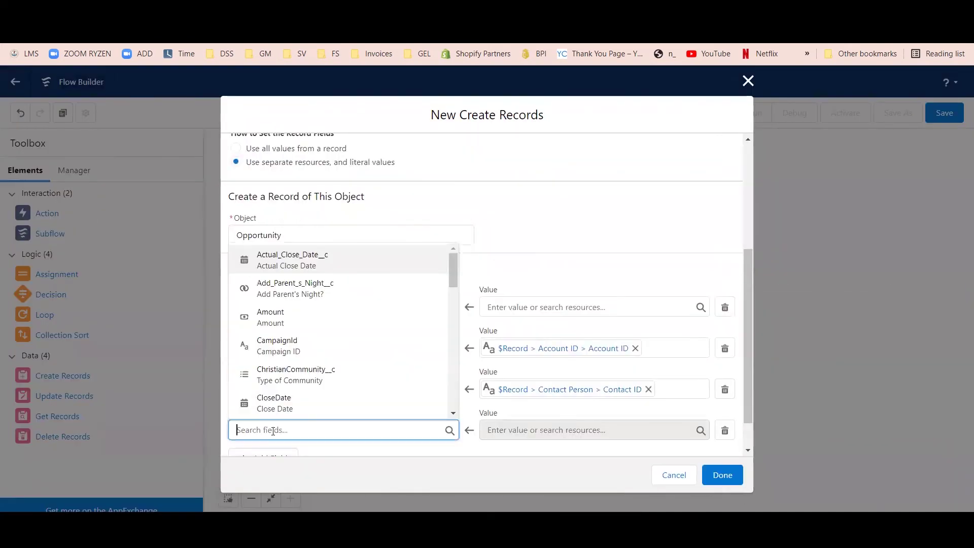
{"action": "type", "text": "Stage"}
{"action": "left_click", "coordinate": [269, 406]}
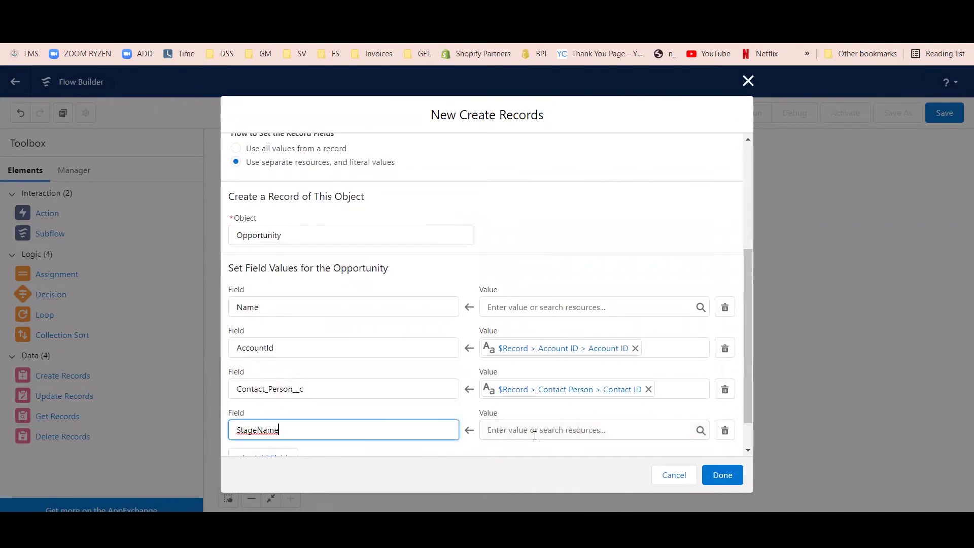
{"action": "left_click", "coordinate": [535, 430]}
{"action": "type", "text": "Re"}
{"action": "left_click", "coordinate": [558, 393]}
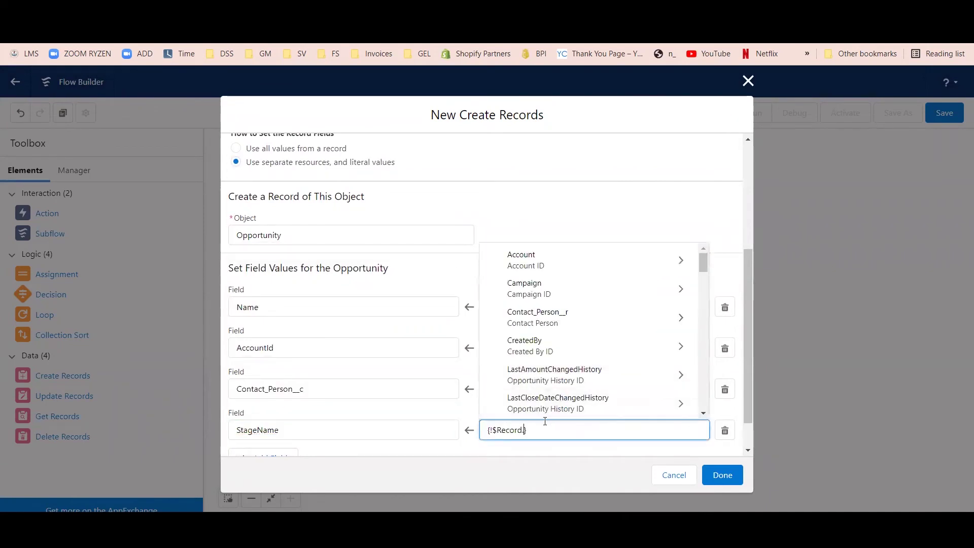
{"action": "type", "text": "Sta"}
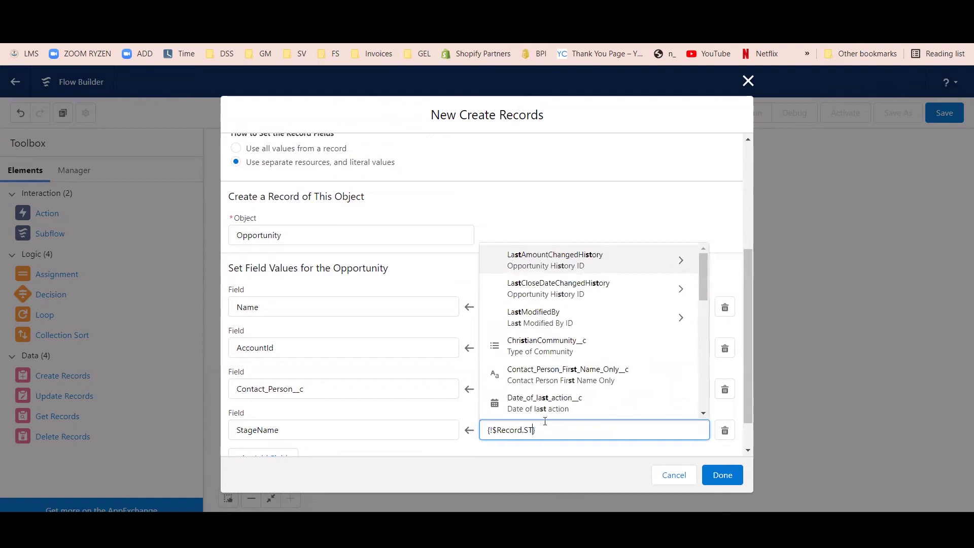
{"action": "left_click", "coordinate": [551, 406]}
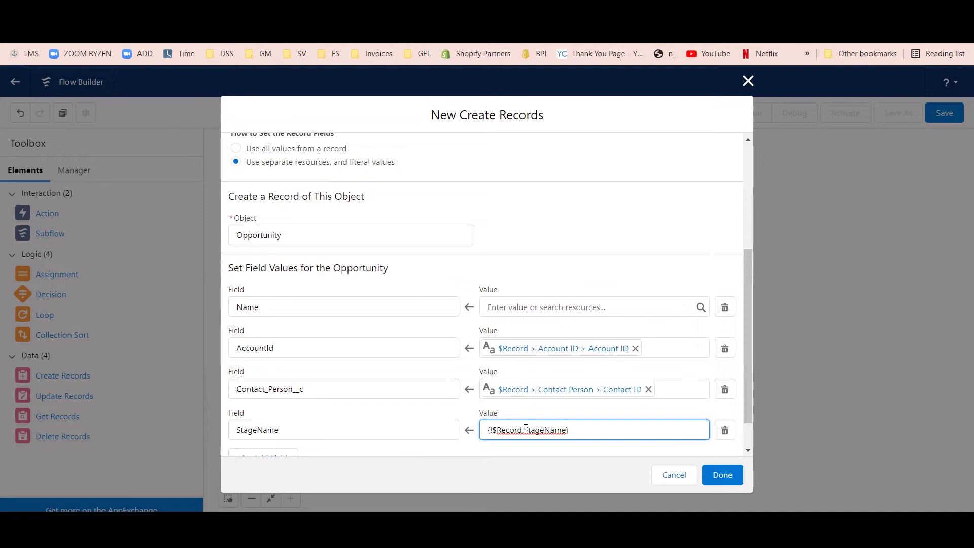
Clear the StageName value and review its picklist values, then delete the StageName row and finish the element
{"action": "double_click", "coordinate": [526, 429]}
{"action": "left_click", "coordinate": [577, 424]}
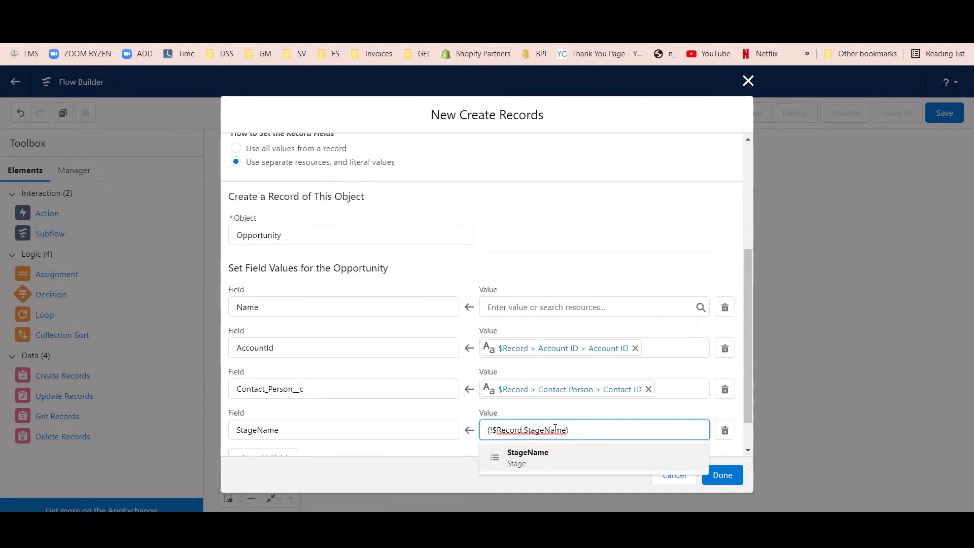
{"action": "key", "text": "ctrl+a"}
{"action": "key", "text": "BackSpace"}
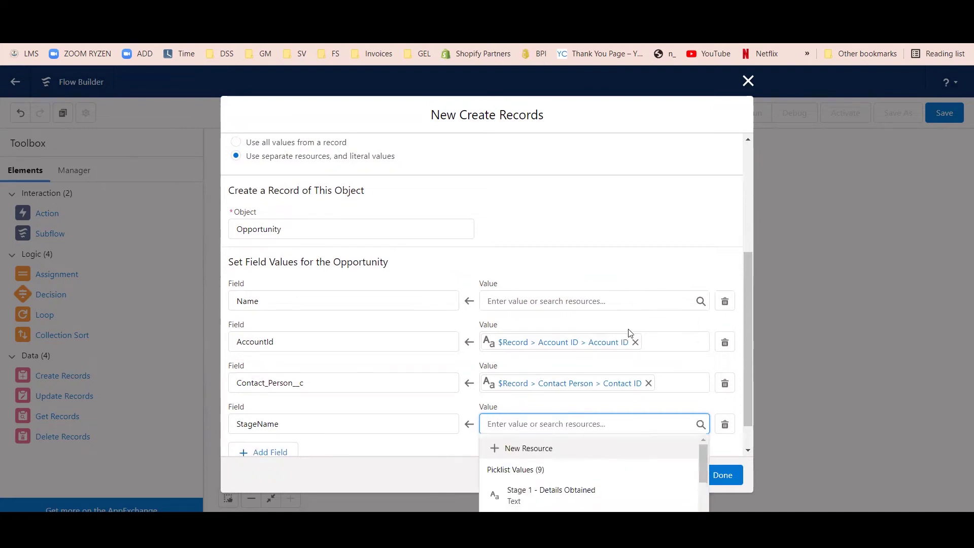
{"action": "scroll", "coordinate": [630, 333], "scroll_direction": "down", "scroll_amount": 1}
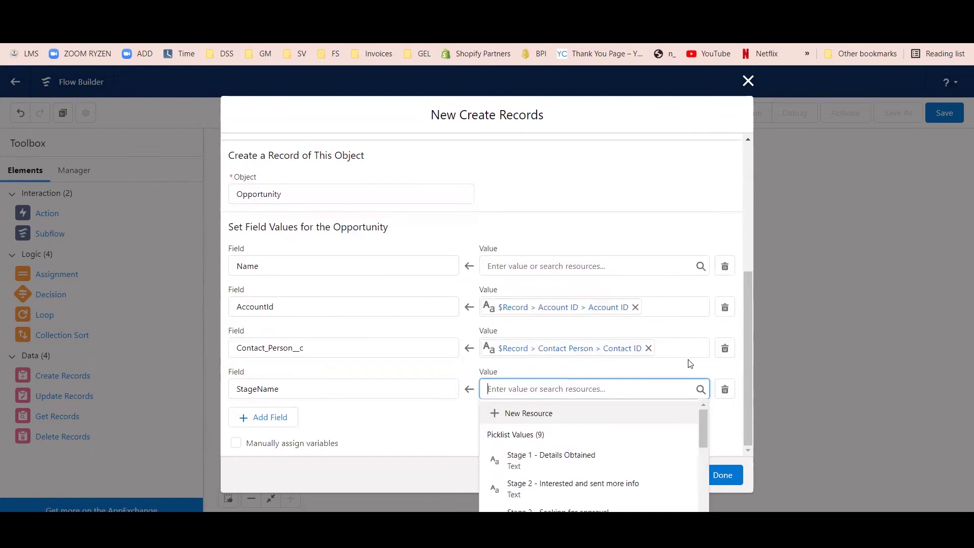
{"action": "left_click", "coordinate": [749, 378]}
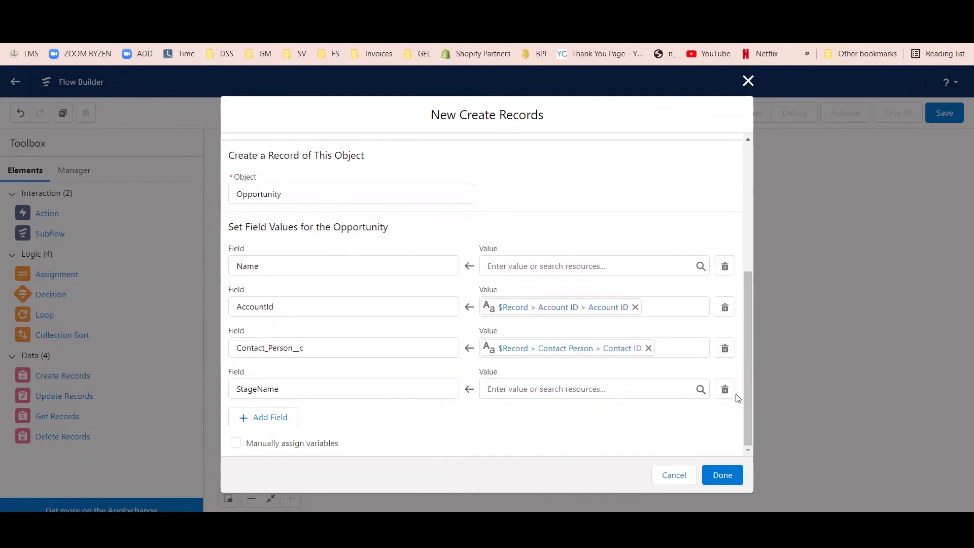
{"action": "left_click", "coordinate": [563, 389]}
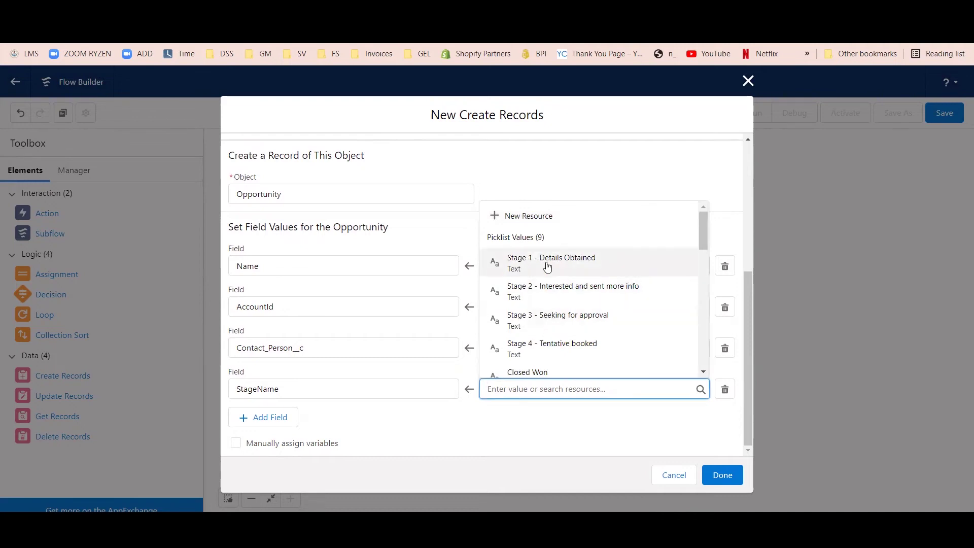
{"action": "scroll", "coordinate": [538, 346], "scroll_direction": "down", "scroll_amount": 3}
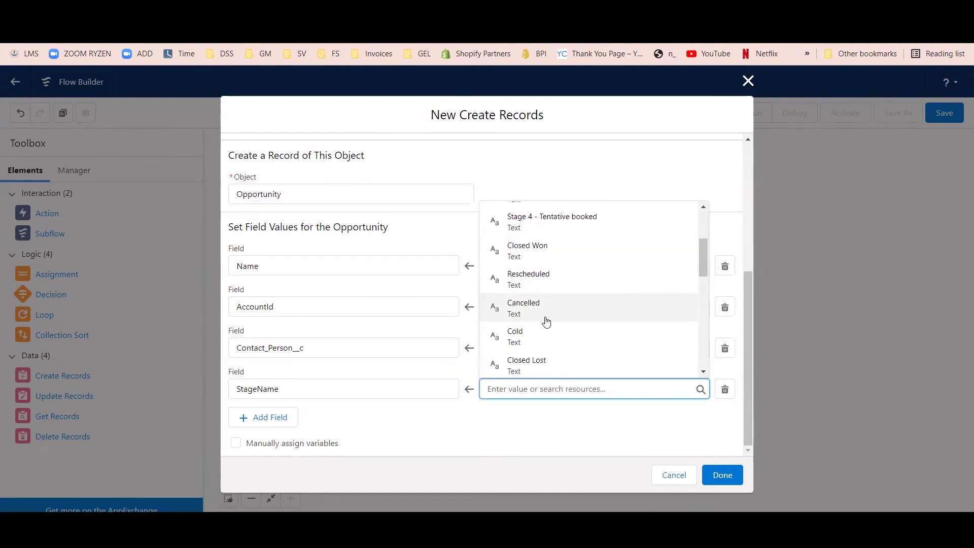
{"action": "scroll", "coordinate": [543, 329], "scroll_direction": "down", "scroll_amount": 2}
{"action": "left_click", "coordinate": [550, 424]}
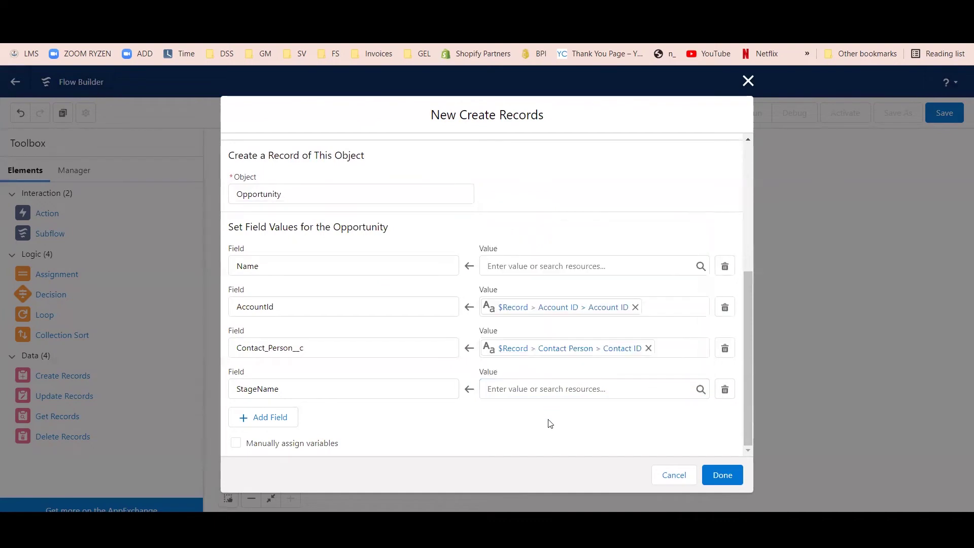
{"action": "left_click", "coordinate": [725, 390]}
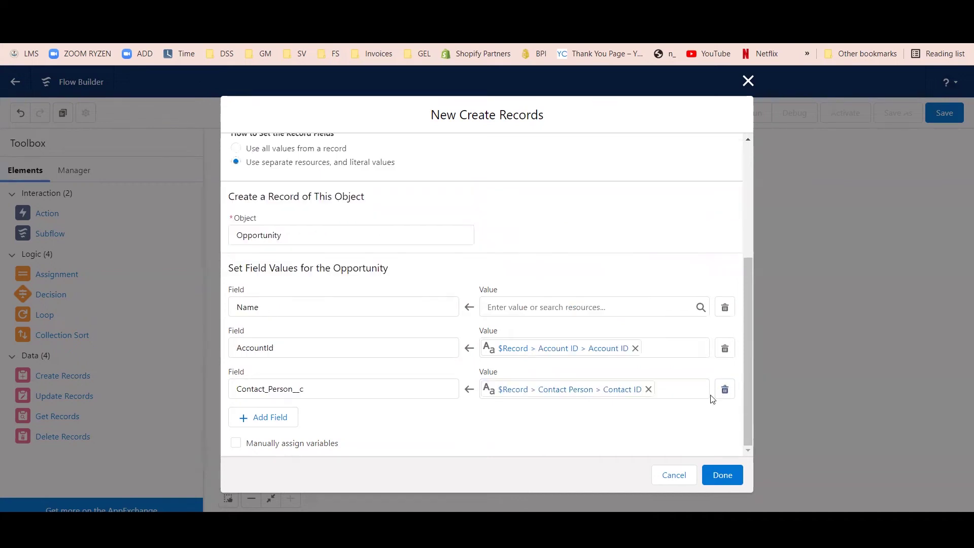
{"action": "left_click", "coordinate": [722, 474]}
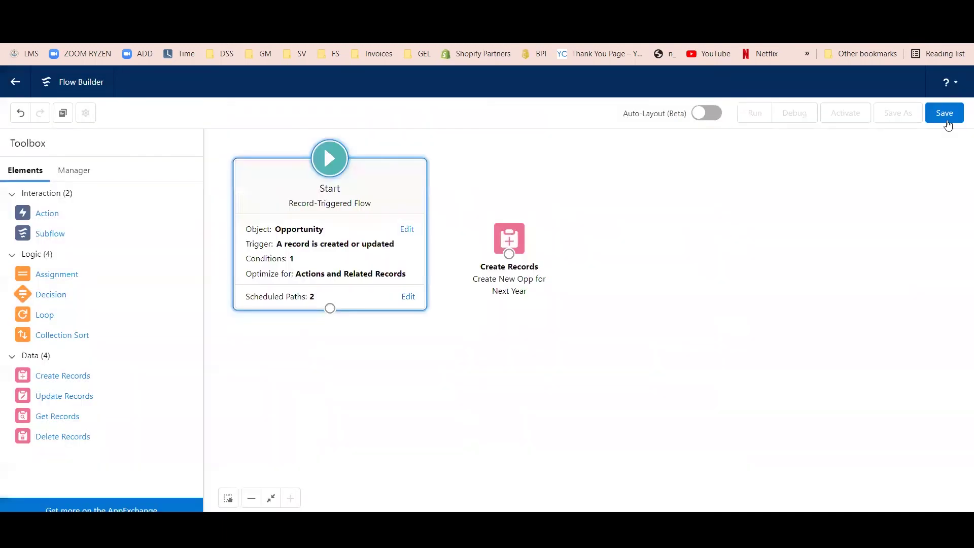
Save the flow as 'Auto-Create New Opp For Next Year', letting the API name fill in automatically
{"action": "left_click", "coordinate": [944, 116]}
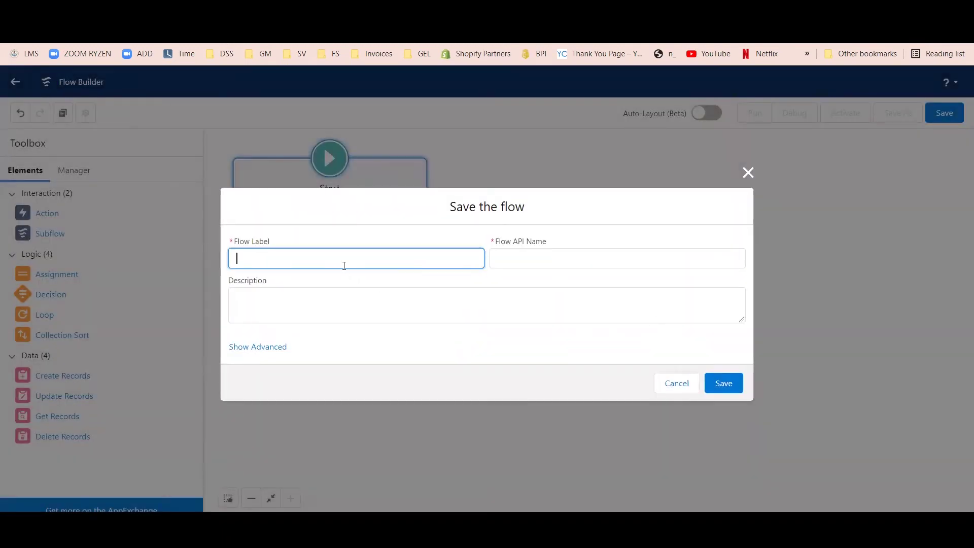
{"action": "type", "text": "nEW"}
{"action": "type", "text": "New Opp"}
{"action": "type", "text": " For Next Year"}
{"action": "key", "text": "Tab"}
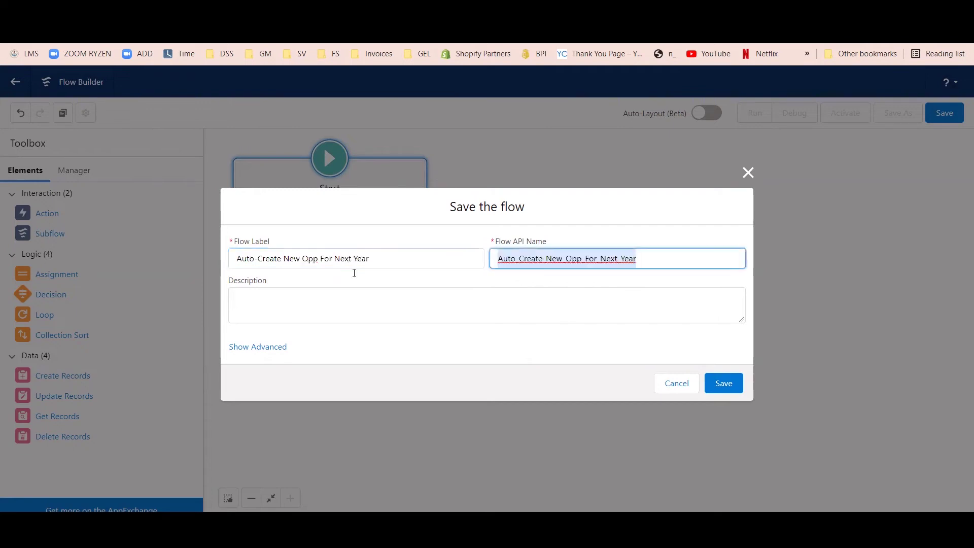
{"action": "left_click", "coordinate": [723, 383]}
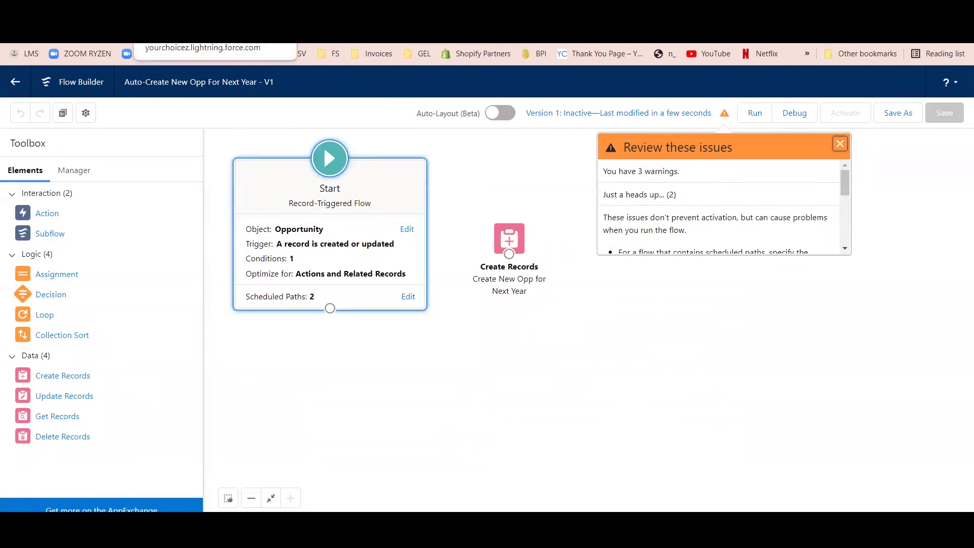
Open Opportunity's Fields & Relationships and search the page for 'stag'
{"action": "left_click", "coordinate": [167, 31]}
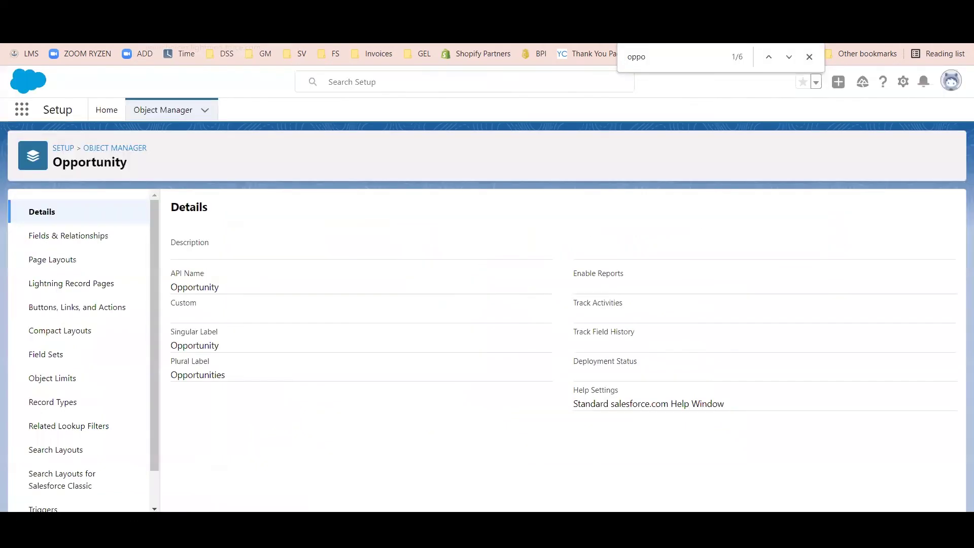
{"action": "left_click", "coordinate": [61, 240]}
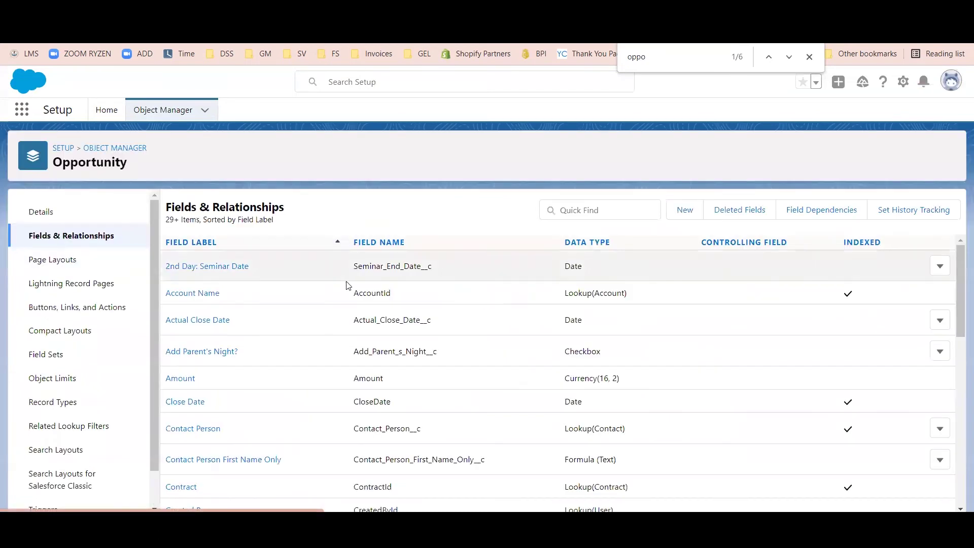
{"action": "scroll", "coordinate": [348, 282], "scroll_direction": "down", "scroll_amount": 2}
{"action": "key", "text": "ctrl+f"}
{"action": "type", "text": "stage"}
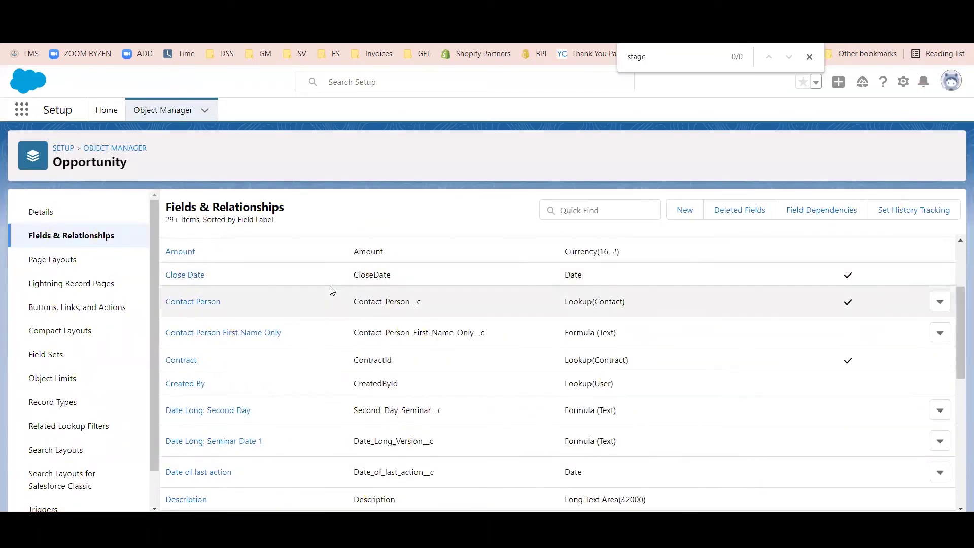
{"action": "scroll", "coordinate": [328, 289], "scroll_direction": "down", "scroll_amount": 4}
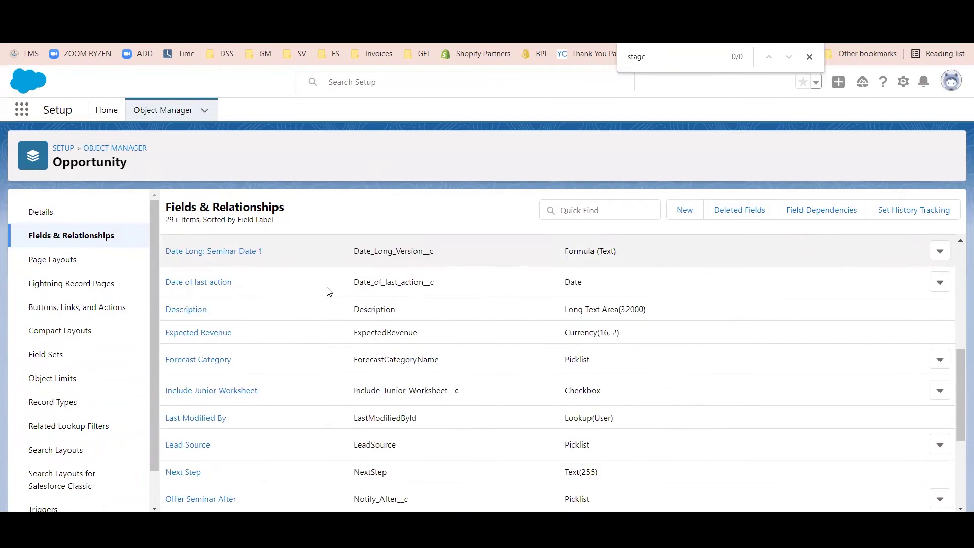
Go through Setup's Object Manager to Opportunity's fields, find 'stage' and open the Stage field
{"action": "left_click", "coordinate": [107, 110]}
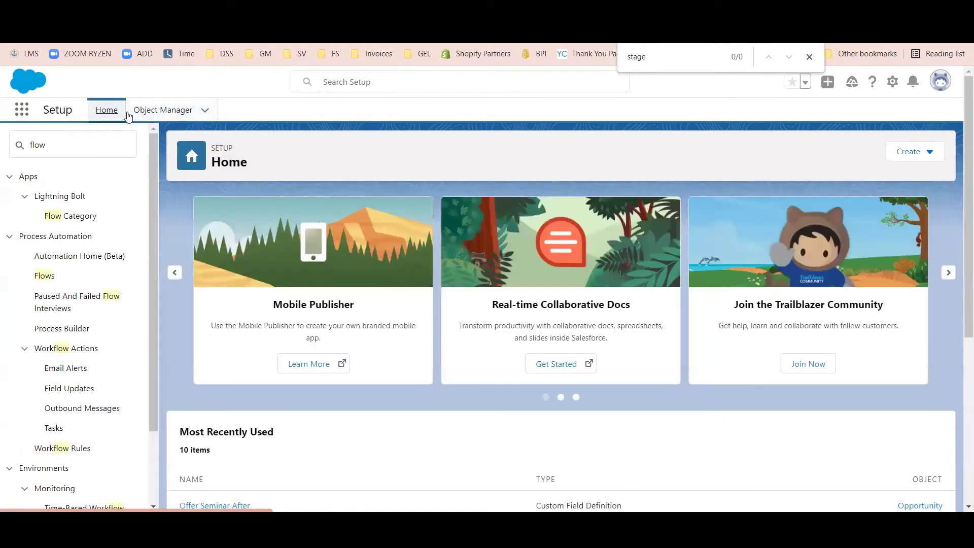
{"action": "left_click", "coordinate": [148, 111]}
{"action": "scroll", "coordinate": [149, 354], "scroll_direction": "down", "scroll_amount": 10}
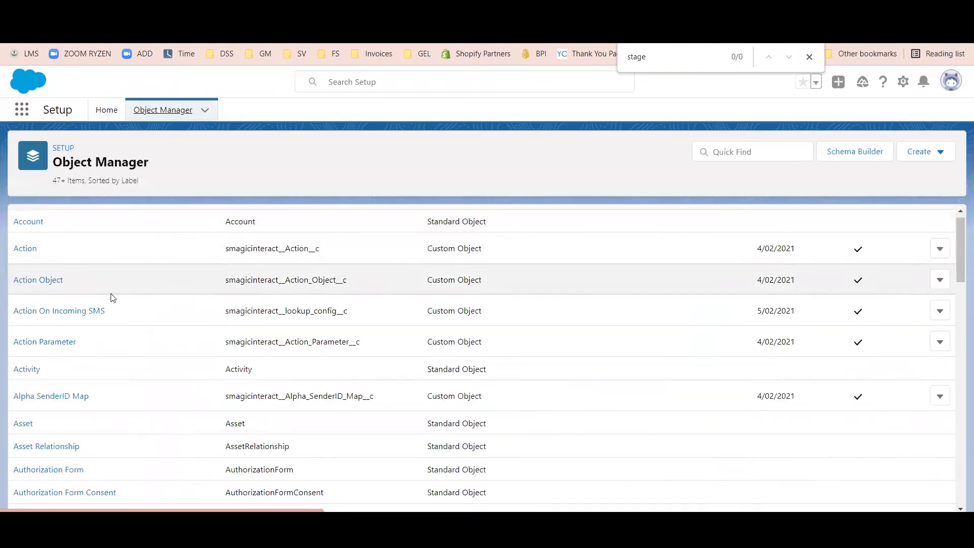
{"action": "scroll", "coordinate": [149, 354], "scroll_direction": "down", "scroll_amount": 15}
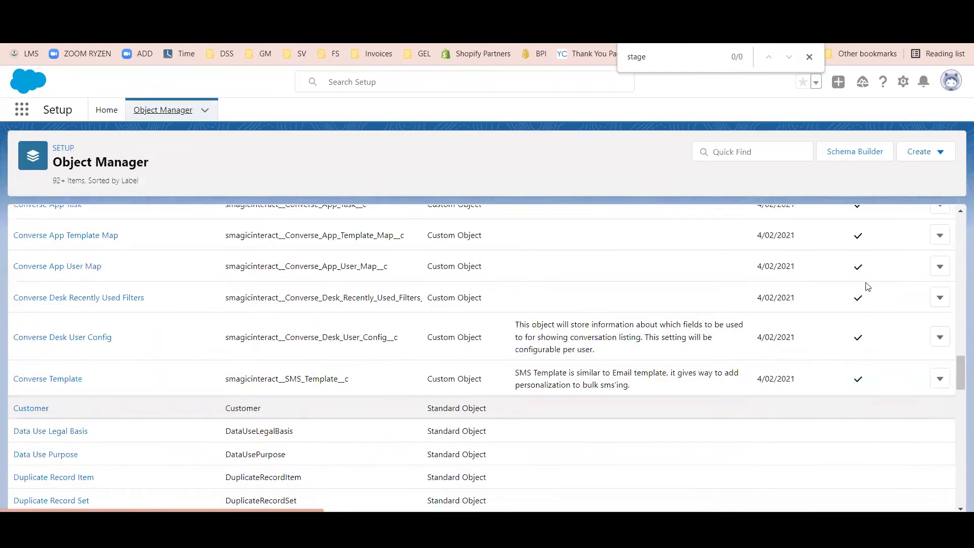
{"action": "left_click_drag", "start_coordinate": [958, 369], "coordinate": [959, 459]}
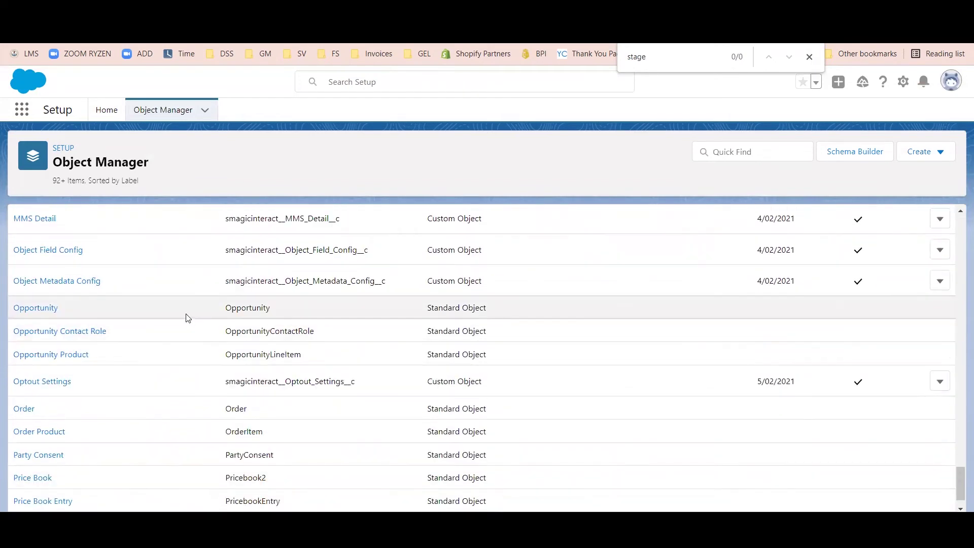
{"action": "left_click", "coordinate": [53, 311]}
{"action": "left_click", "coordinate": [61, 244]}
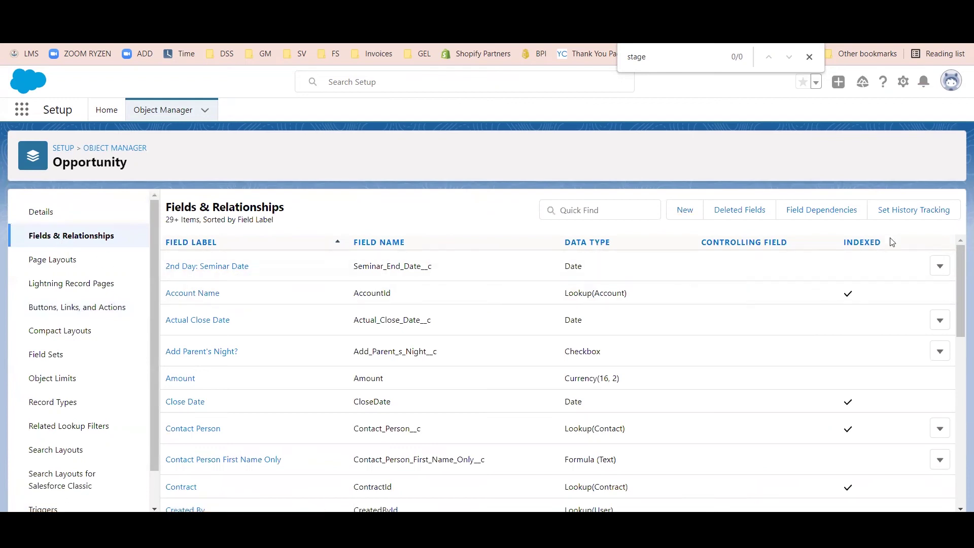
{"action": "left_click_drag", "start_coordinate": [959, 278], "coordinate": [959, 446]}
{"action": "scroll", "coordinate": [960, 446], "scroll_direction": "down", "scroll_amount": 3}
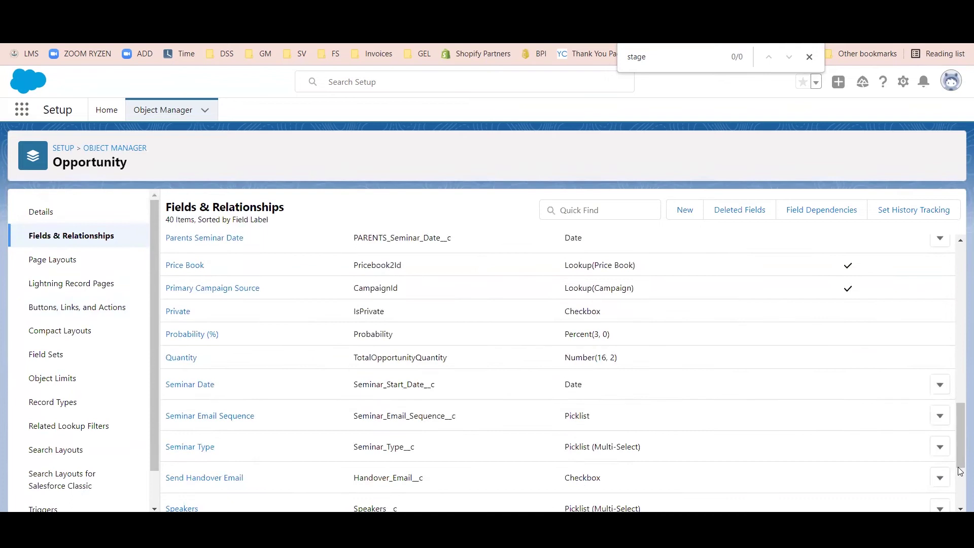
{"action": "key", "text": "ctrl+f"}
{"action": "type", "text": "stage"}
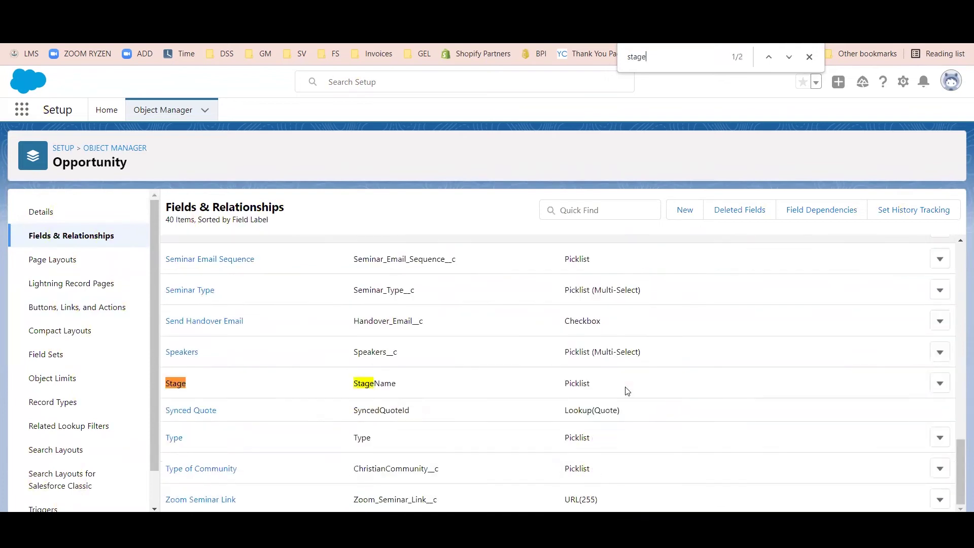
{"action": "left_click", "coordinate": [939, 384]}
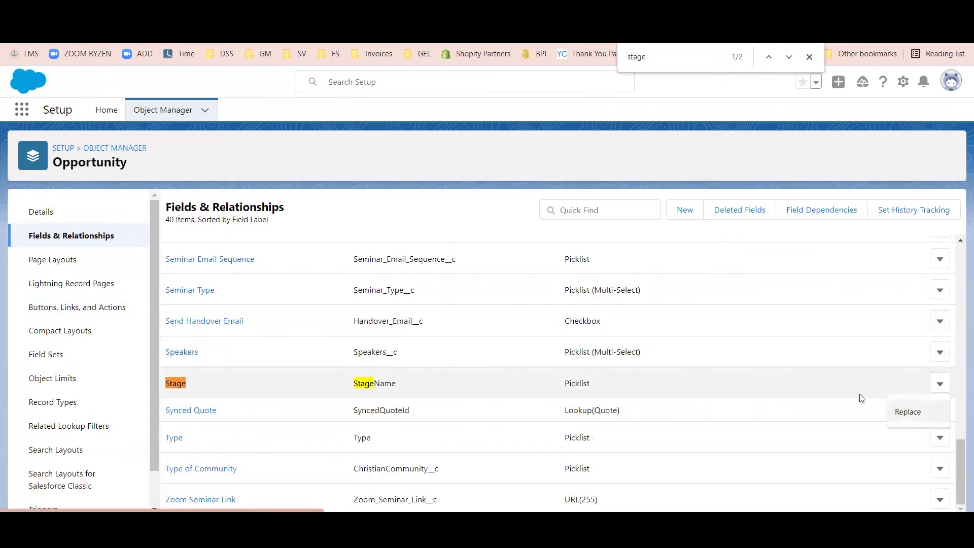
{"action": "left_click", "coordinate": [907, 411]}
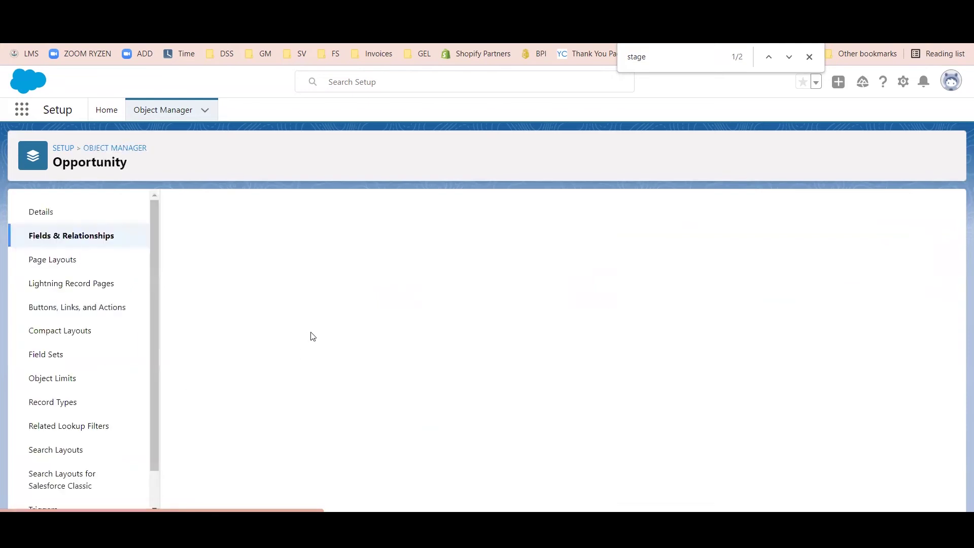
Look through the Stage picklist values, searching the page for 'rebo' to find any existing rebook stage
{"action": "scroll", "coordinate": [306, 334], "scroll_direction": "down", "scroll_amount": 8}
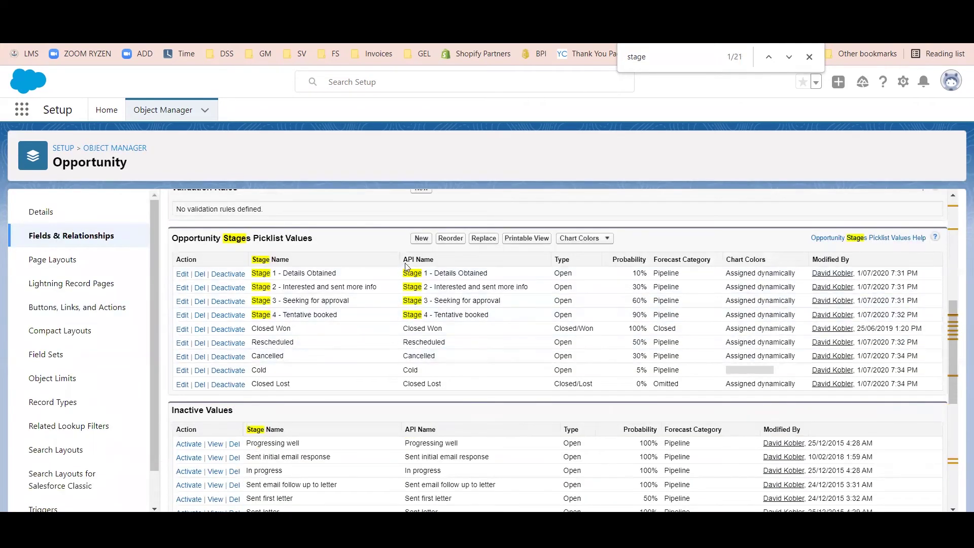
{"action": "scroll", "coordinate": [382, 350], "scroll_direction": "down", "scroll_amount": 2}
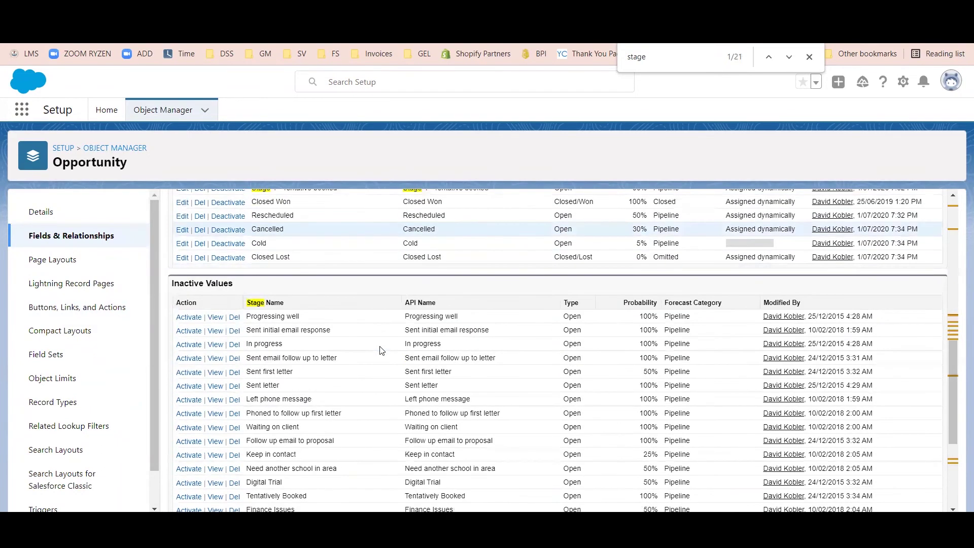
{"action": "scroll", "coordinate": [381, 350], "scroll_direction": "down", "scroll_amount": 2}
{"action": "scroll", "coordinate": [380, 351], "scroll_direction": "down", "scroll_amount": 1}
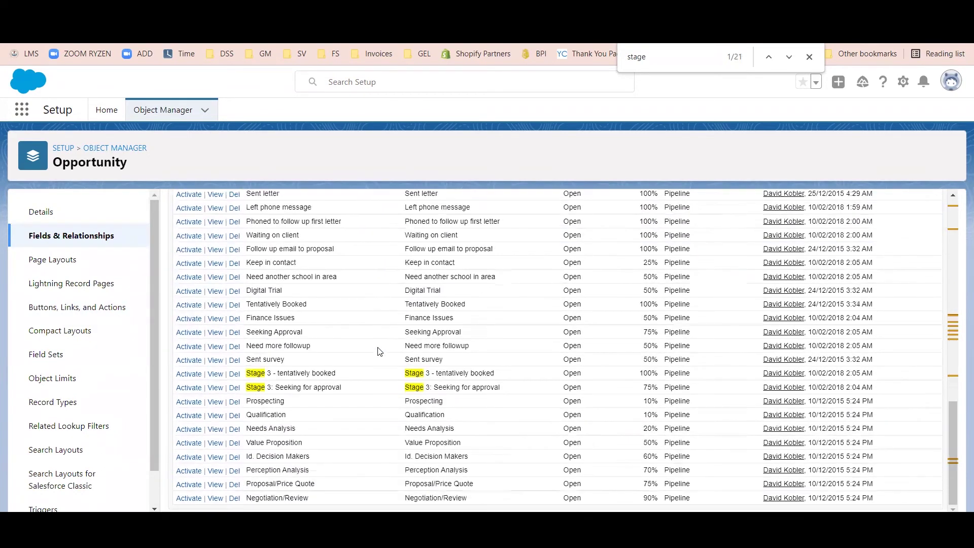
{"action": "key", "text": "ctrl+f"}
{"action": "type", "text": "reboo"}
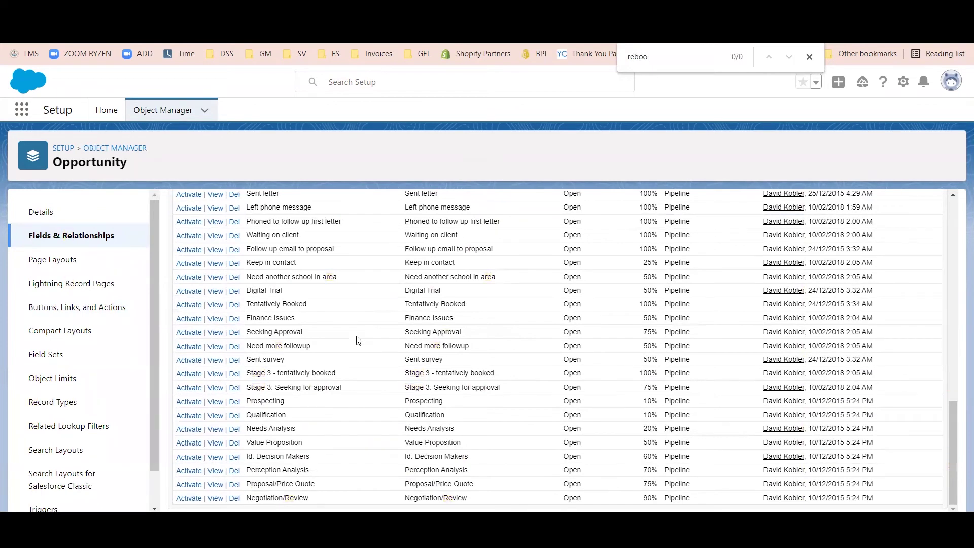
{"action": "scroll", "coordinate": [355, 335], "scroll_direction": "up", "scroll_amount": 7}
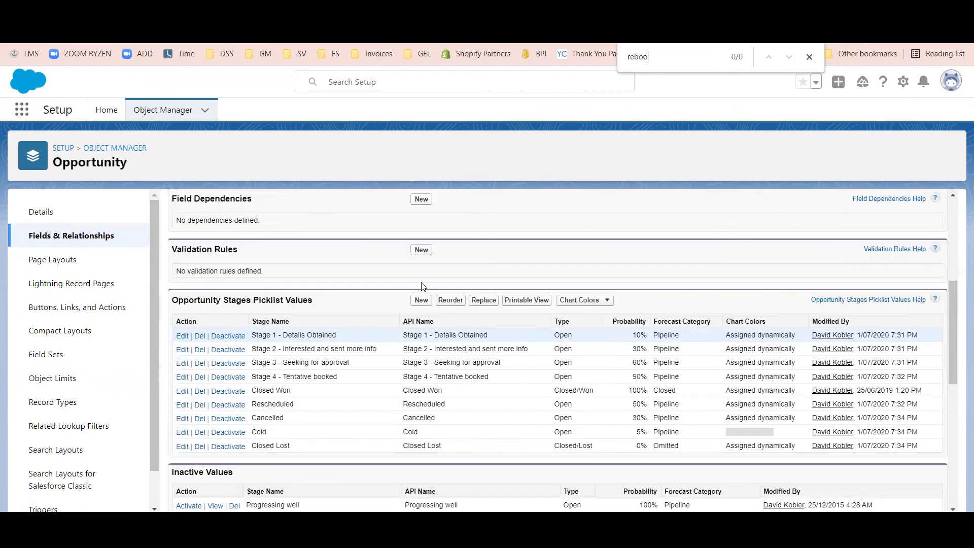
Add a new Open stage named 'Auto Rebook Offer' with a probability and save it
{"action": "left_click", "coordinate": [420, 300]}
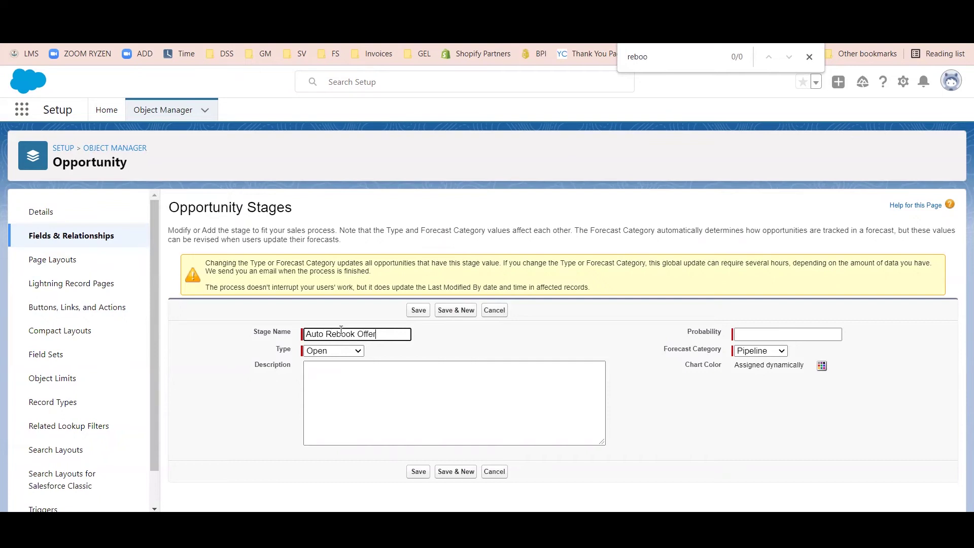
{"action": "left_click", "coordinate": [406, 354]}
{"action": "left_click", "coordinate": [341, 350]}
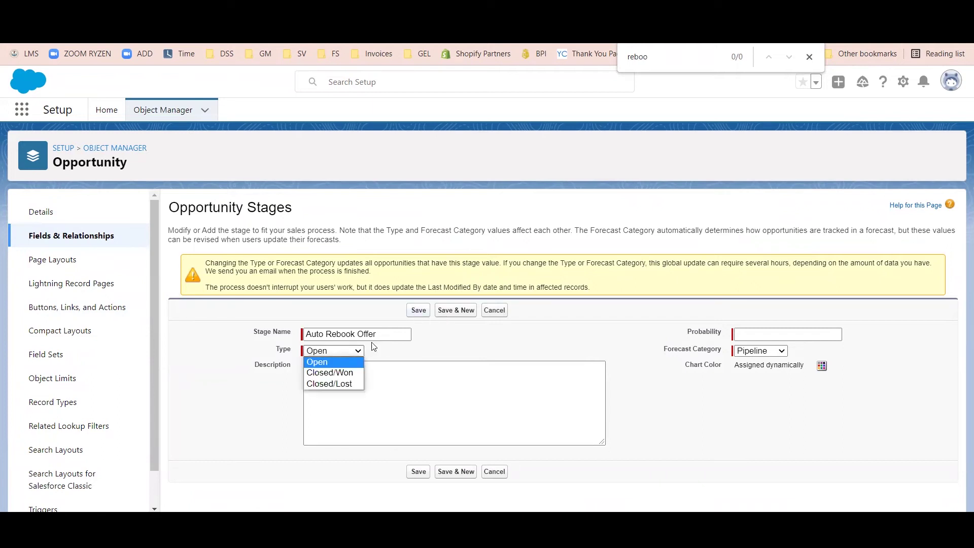
{"action": "left_click", "coordinate": [428, 332]}
{"action": "left_click", "coordinate": [419, 311]}
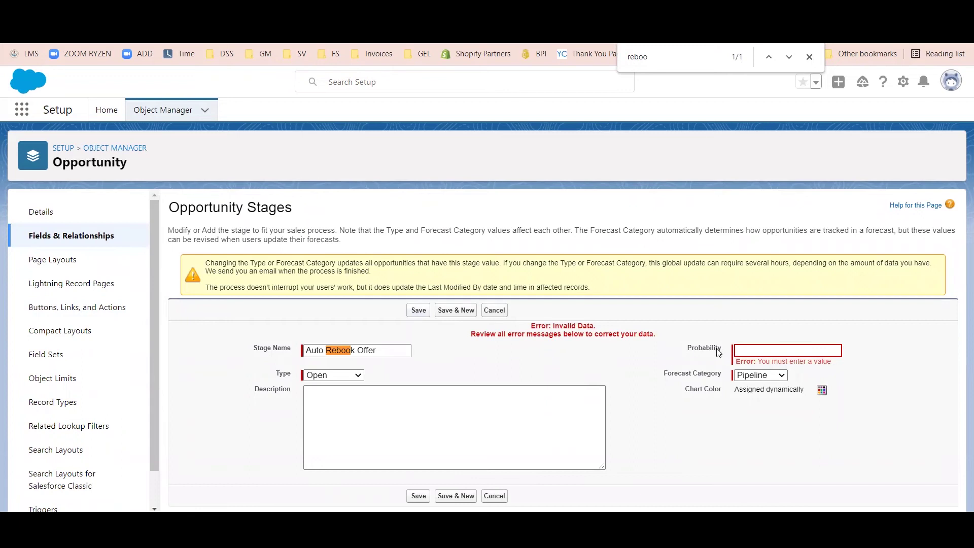
{"action": "left_click", "coordinate": [774, 348]}
{"action": "left_click", "coordinate": [842, 368]}
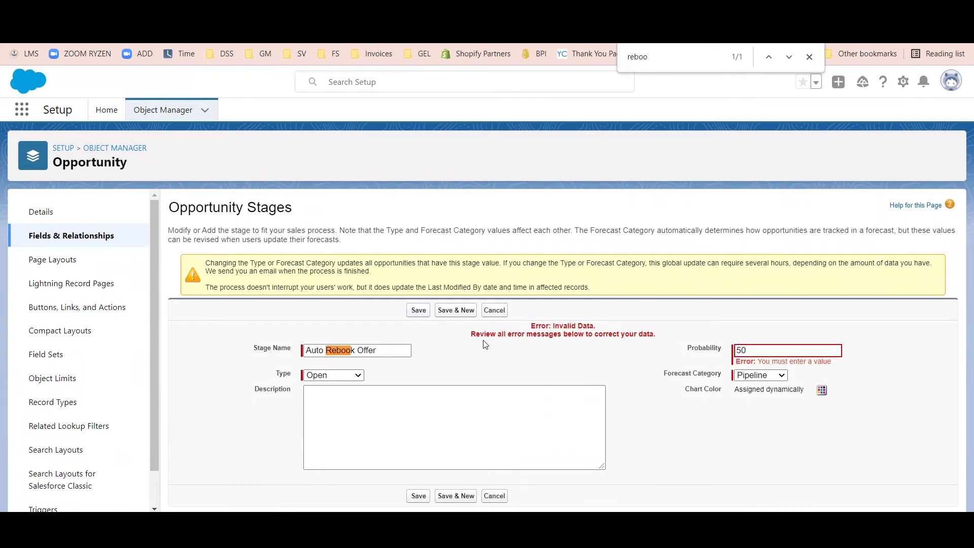
{"action": "left_click", "coordinate": [417, 310]}
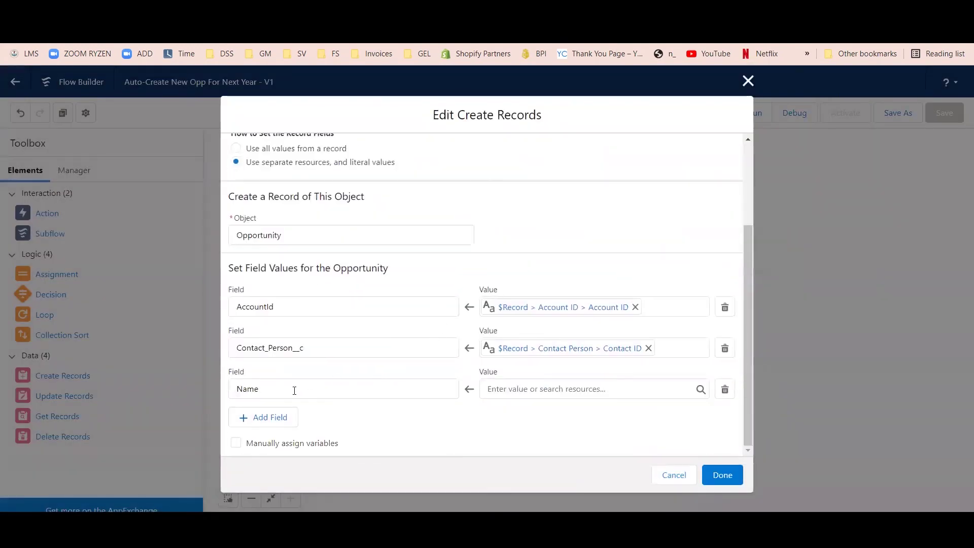
Add StageName = Auto Rebook Offer and set the Name field to NewOppName
{"action": "left_click", "coordinate": [268, 417]}
{"action": "left_click", "coordinate": [269, 428]}
{"action": "type", "text": "stag"}
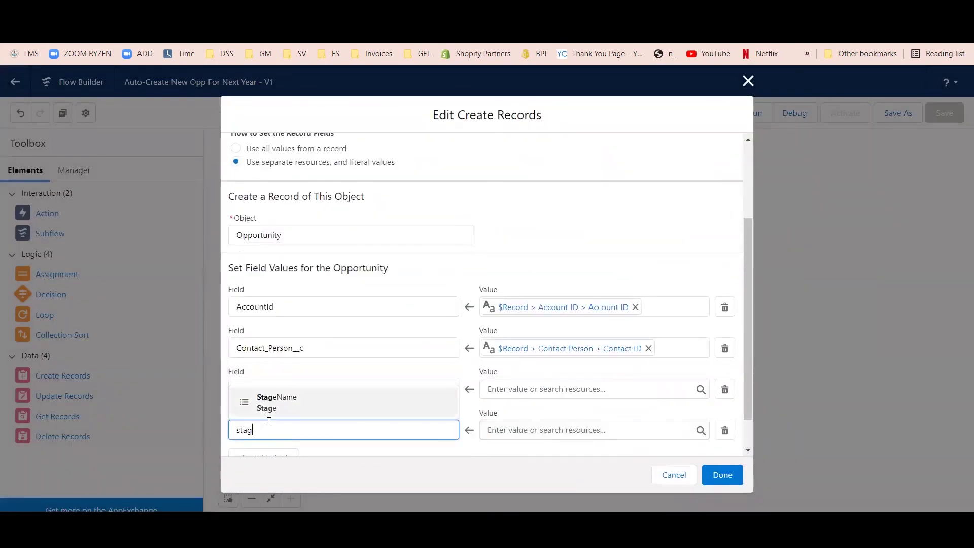
{"action": "left_click", "coordinate": [274, 408]}
{"action": "left_click", "coordinate": [508, 426]}
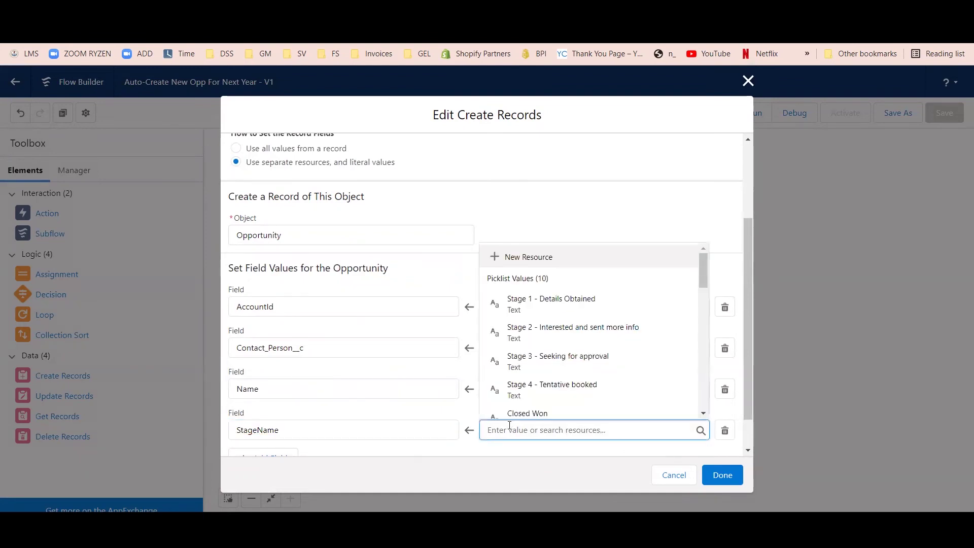
{"action": "scroll", "coordinate": [537, 390], "scroll_direction": "down", "scroll_amount": 5}
{"action": "left_click", "coordinate": [548, 303]}
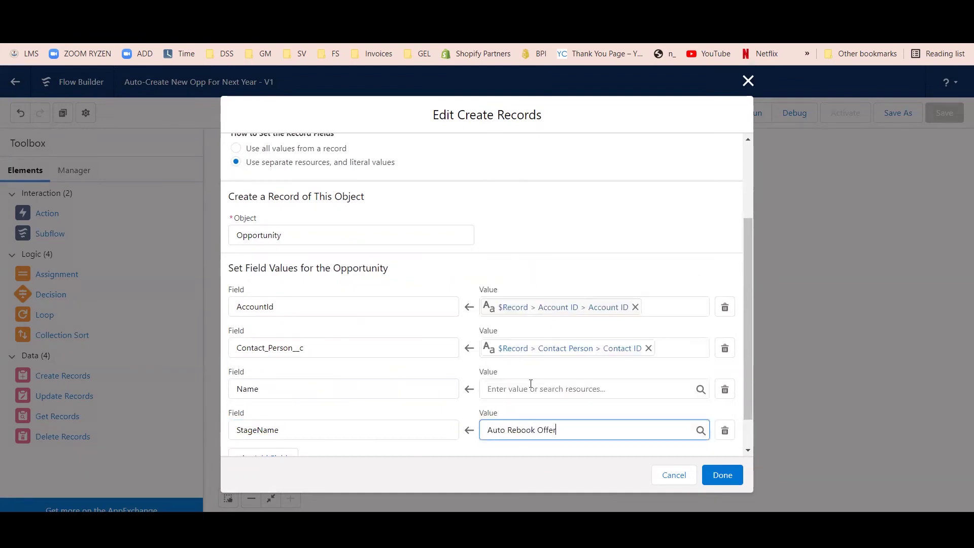
{"action": "left_click", "coordinate": [536, 390]}
{"action": "left_click", "coordinate": [516, 254]}
Add a CloseDate field row and start creating a new resource for its value
{"action": "left_click", "coordinate": [264, 455]}
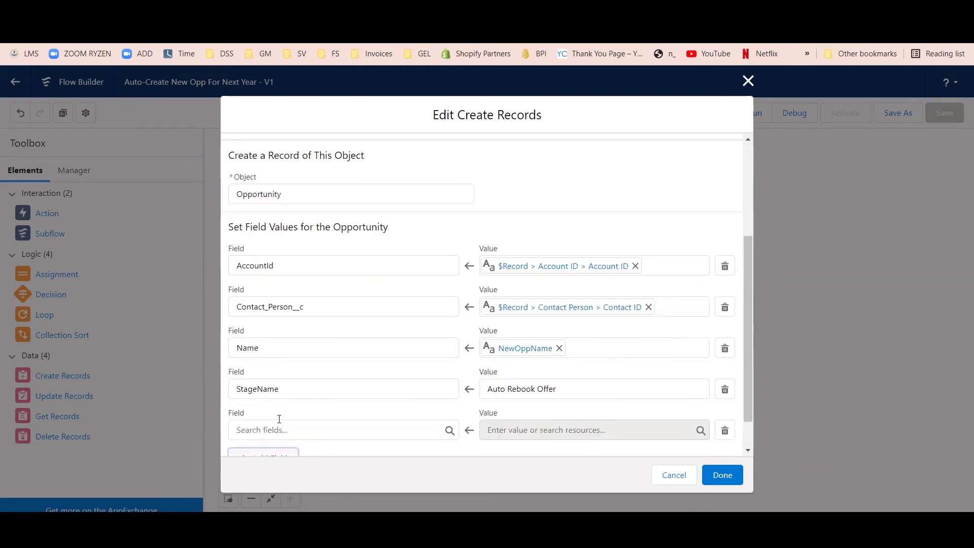
{"action": "left_click", "coordinate": [306, 429]}
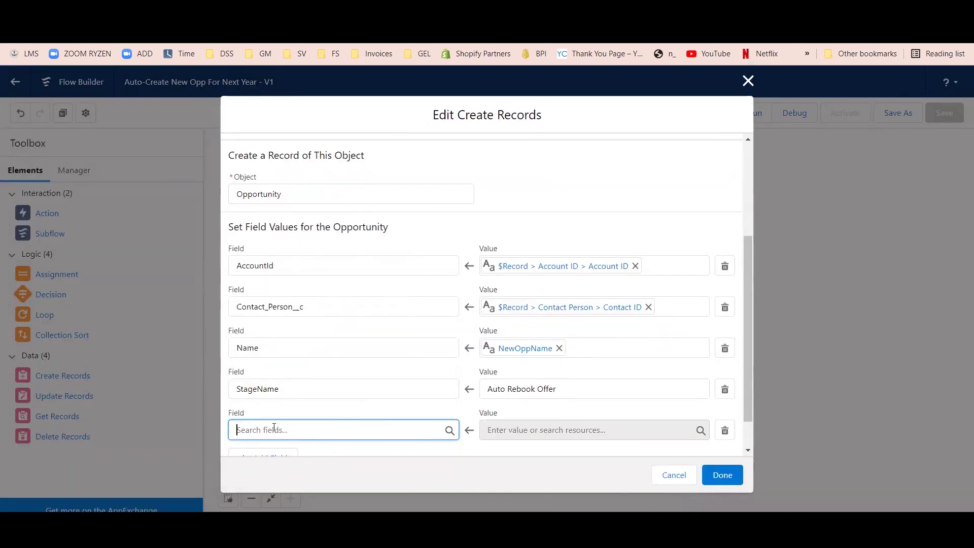
{"action": "left_click", "coordinate": [272, 429]}
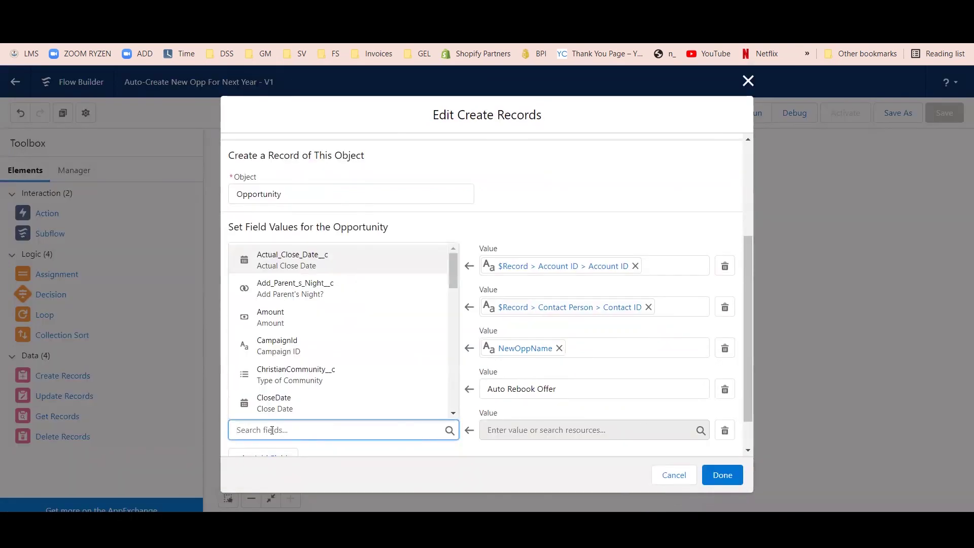
{"action": "left_click", "coordinate": [269, 402]}
{"action": "left_click", "coordinate": [510, 422]}
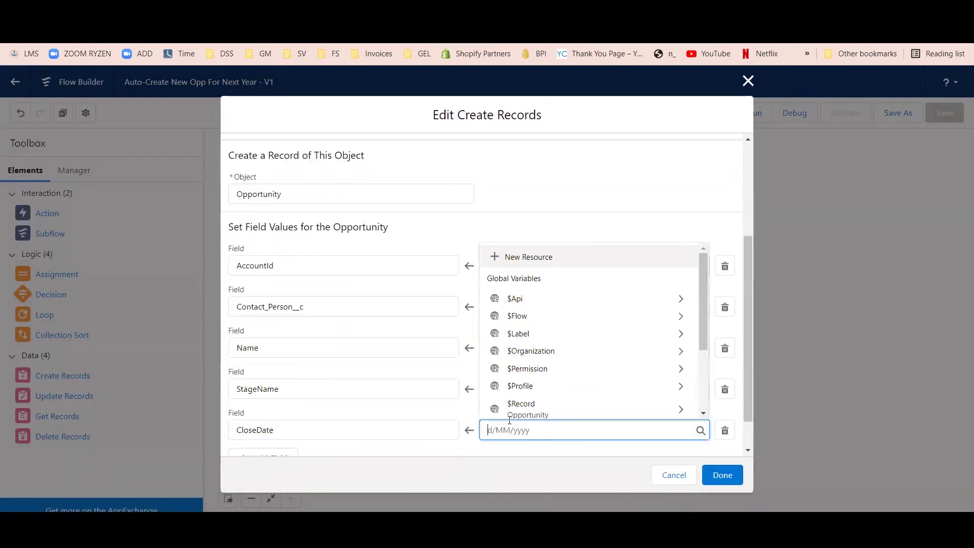
{"action": "left_click", "coordinate": [529, 262]}
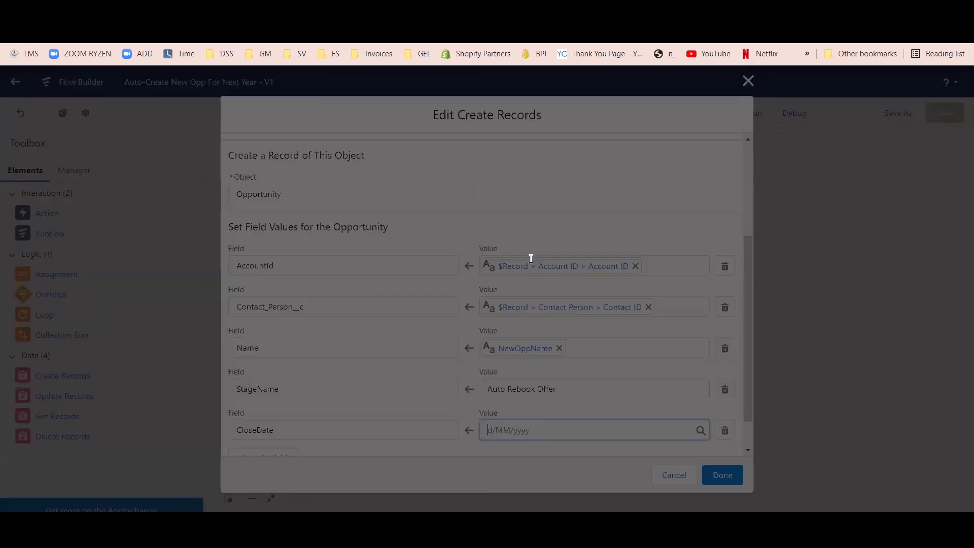
Create a Formula resource named NewCloseDate with data type Date
{"action": "left_click", "coordinate": [281, 251]}
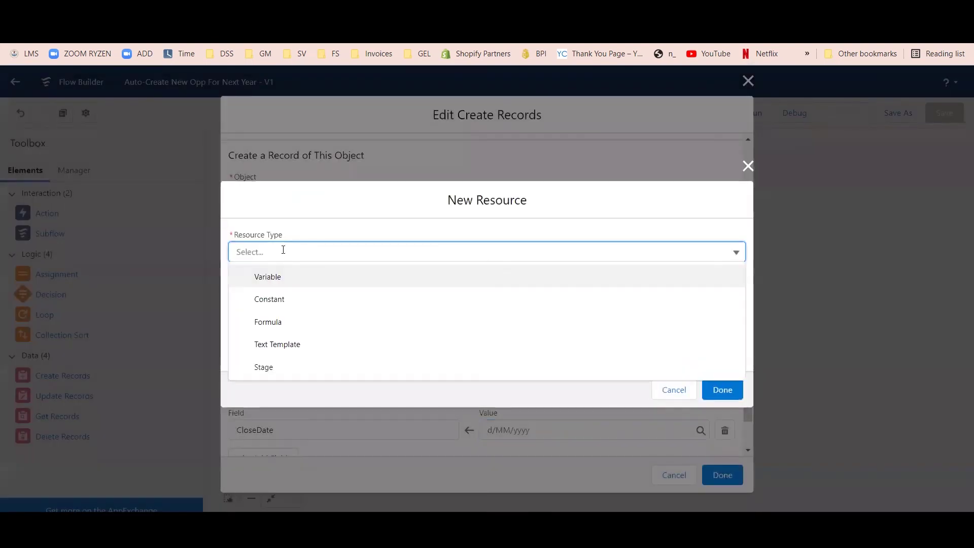
{"action": "left_click", "coordinate": [274, 324]}
{"action": "left_click", "coordinate": [272, 221]}
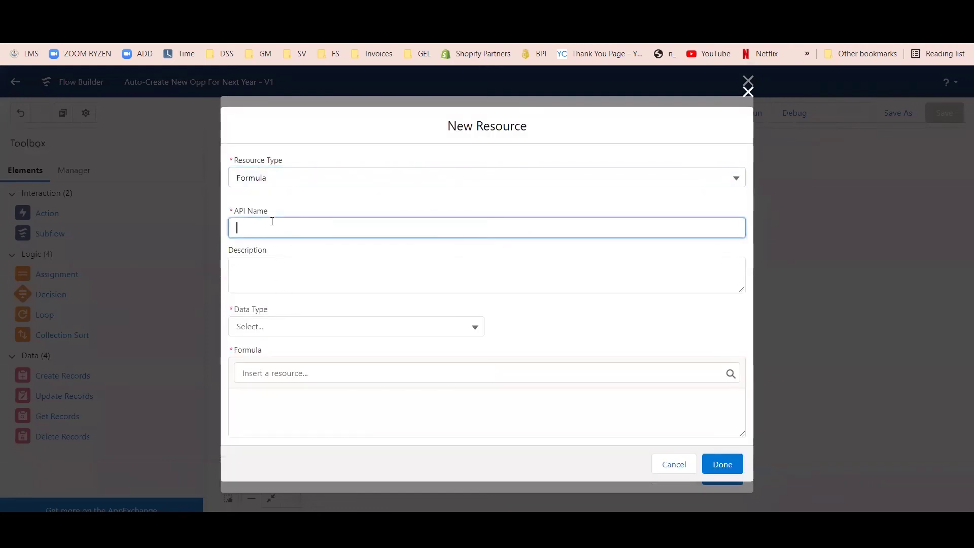
{"action": "type", "text": "New"}
{"action": "type", "text": "Cl"}
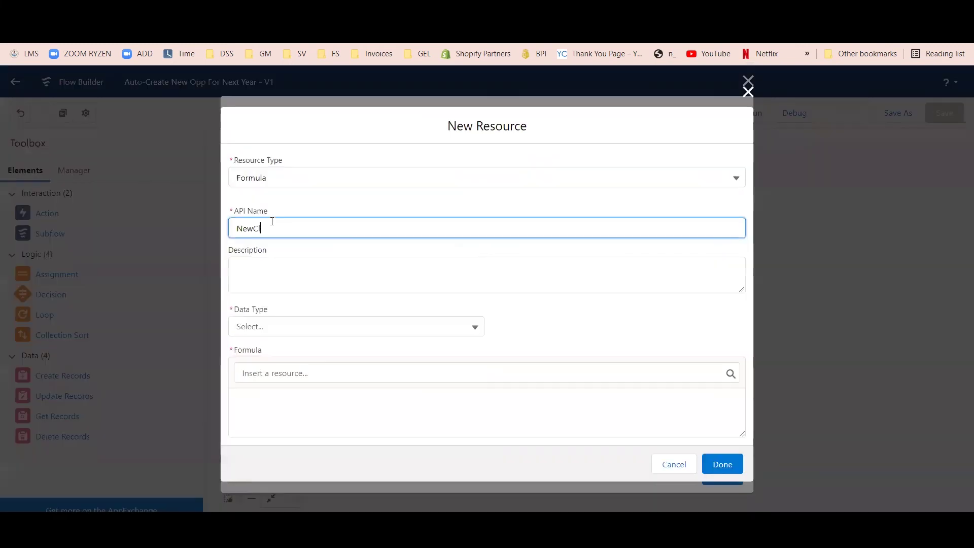
{"action": "type", "text": "oseDate"}
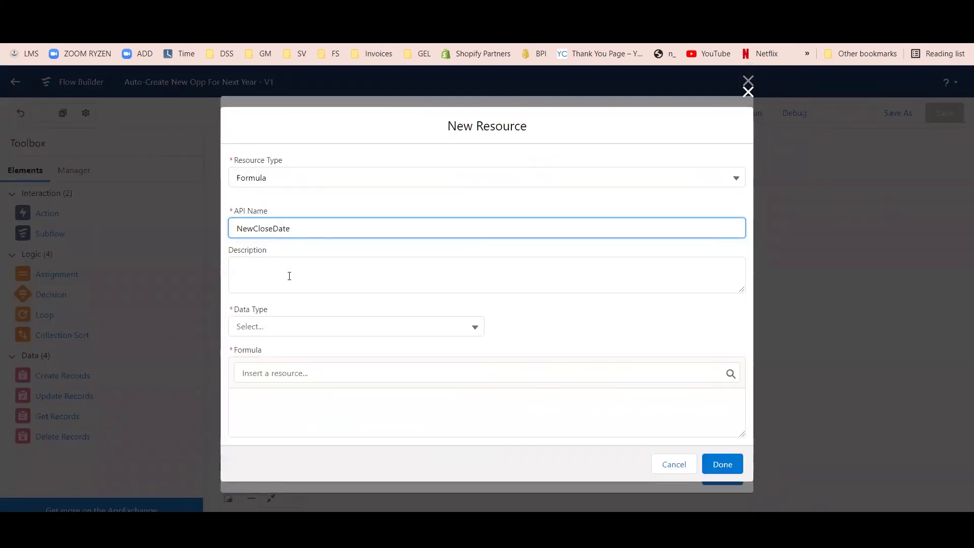
{"action": "left_click", "coordinate": [289, 275]}
{"action": "left_click", "coordinate": [309, 326]}
{"action": "left_click", "coordinate": [292, 442]}
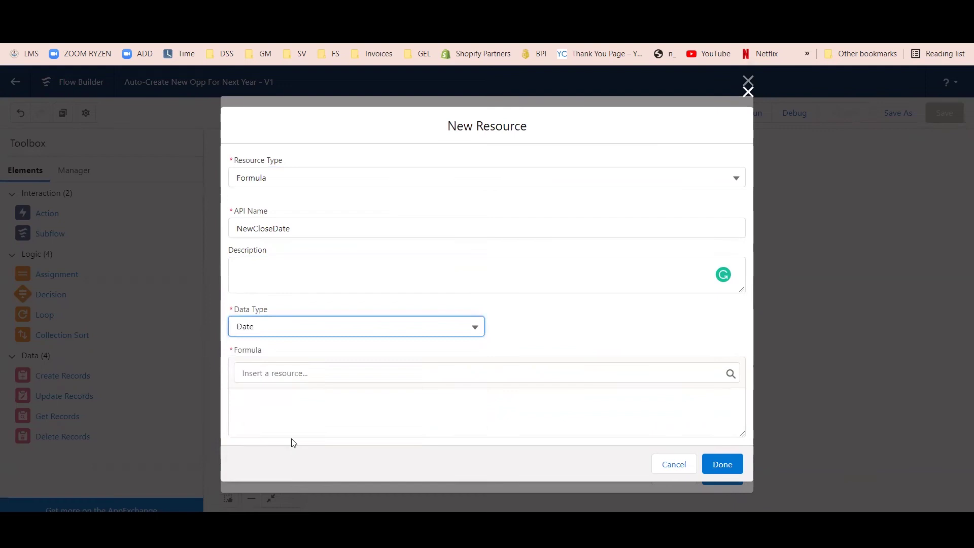
Give NewCloseDate the formula {!$Record.CloseDate}+365, save it, and assign it to CloseDate
{"action": "left_click", "coordinate": [282, 374]}
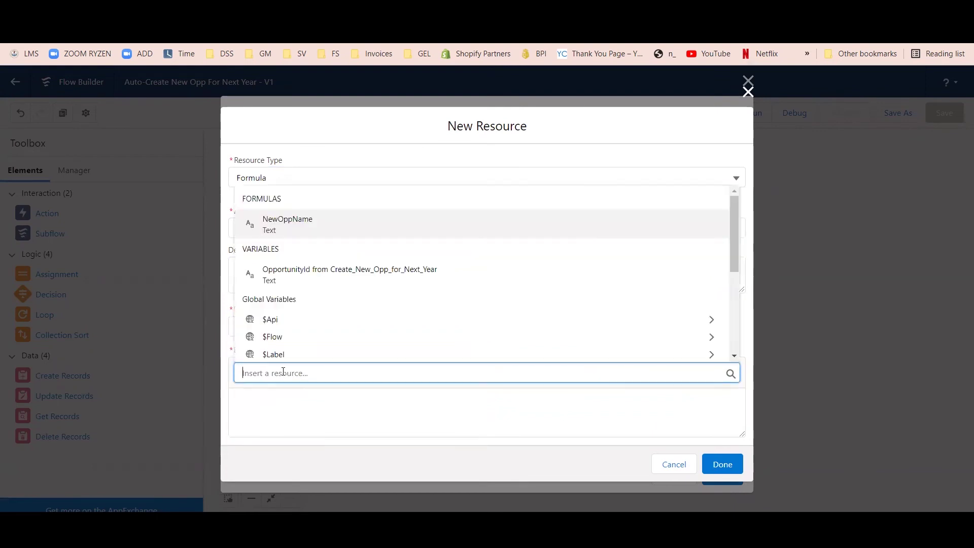
{"action": "type", "text": "close"}
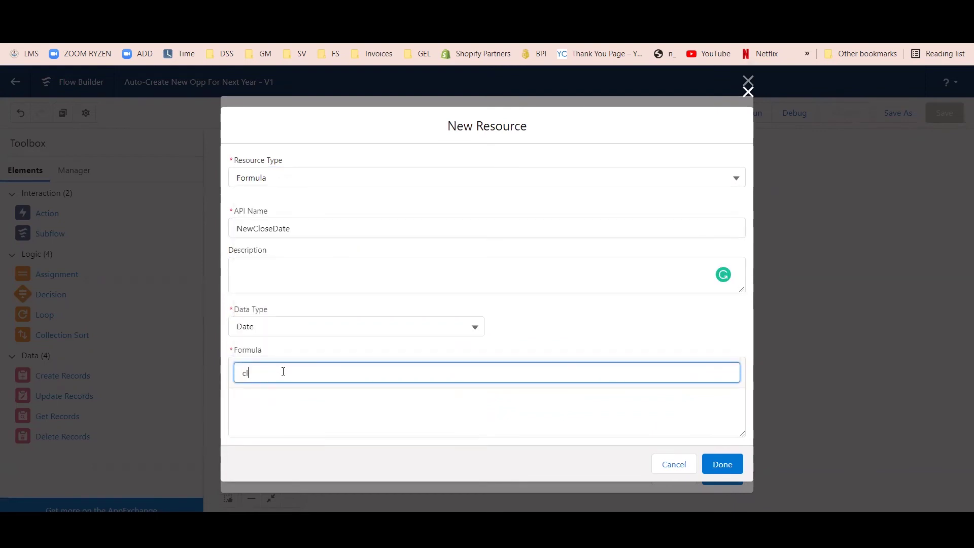
{"action": "key", "text": "BackSpace"}
{"action": "key", "text": "BackSpace"}
{"action": "type", "text": "rec"}
{"action": "left_click", "coordinate": [286, 418]}
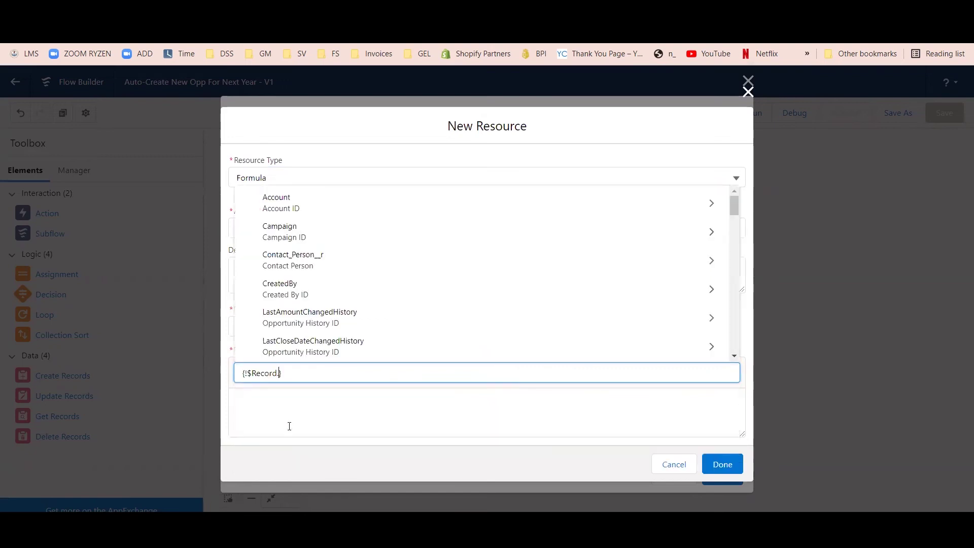
{"action": "type", "text": "clo"}
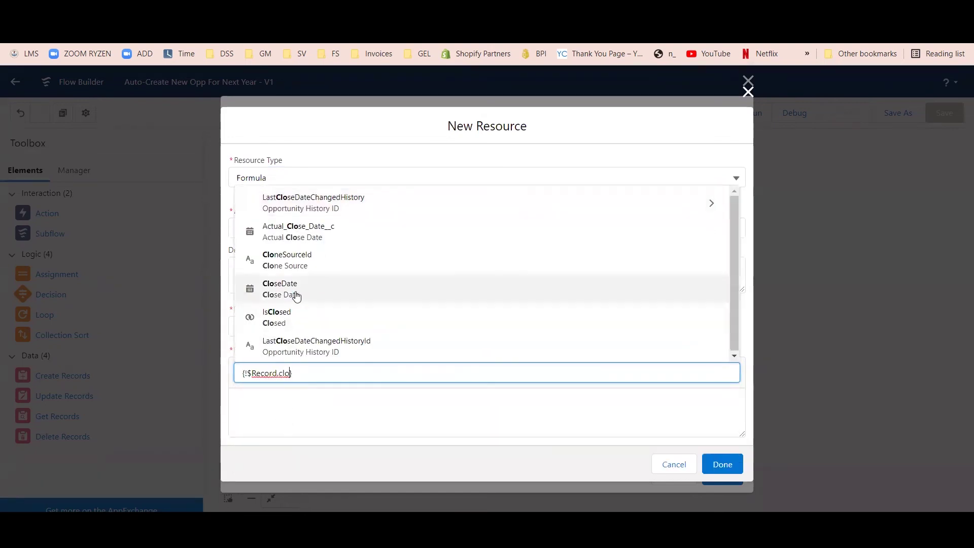
{"action": "left_click", "coordinate": [297, 295]}
{"action": "left_click", "coordinate": [360, 405]}
{"action": "type", "text": "+365"}
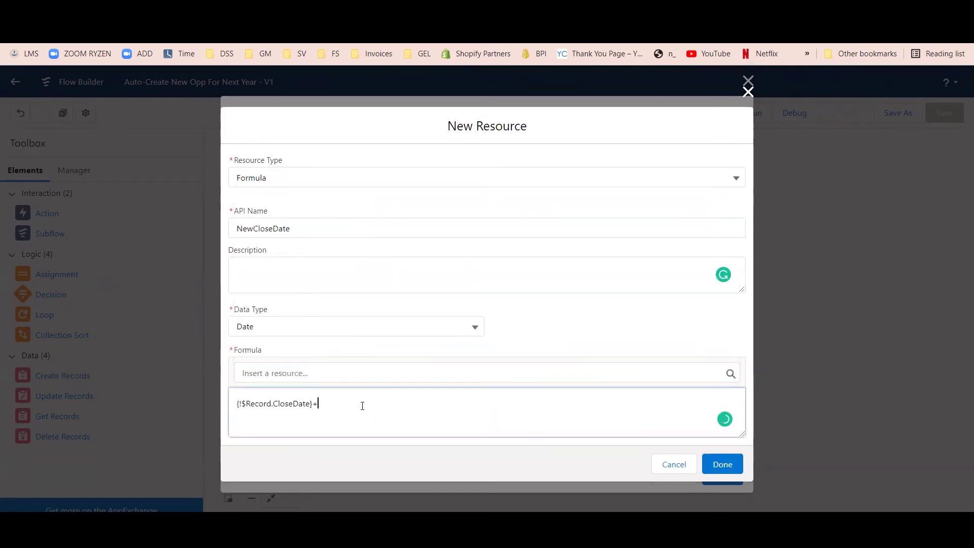
{"action": "left_click", "coordinate": [722, 464]}
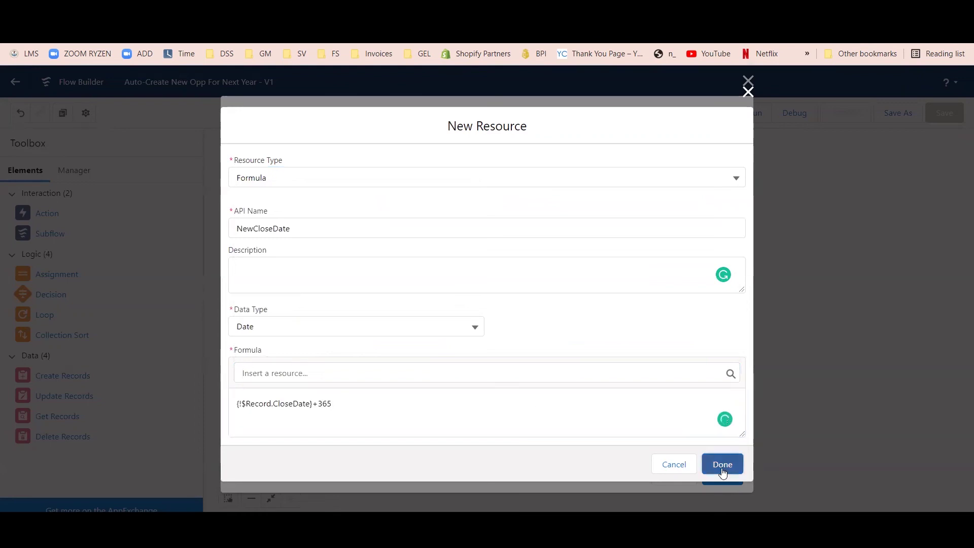
{"action": "left_click", "coordinate": [435, 425]}
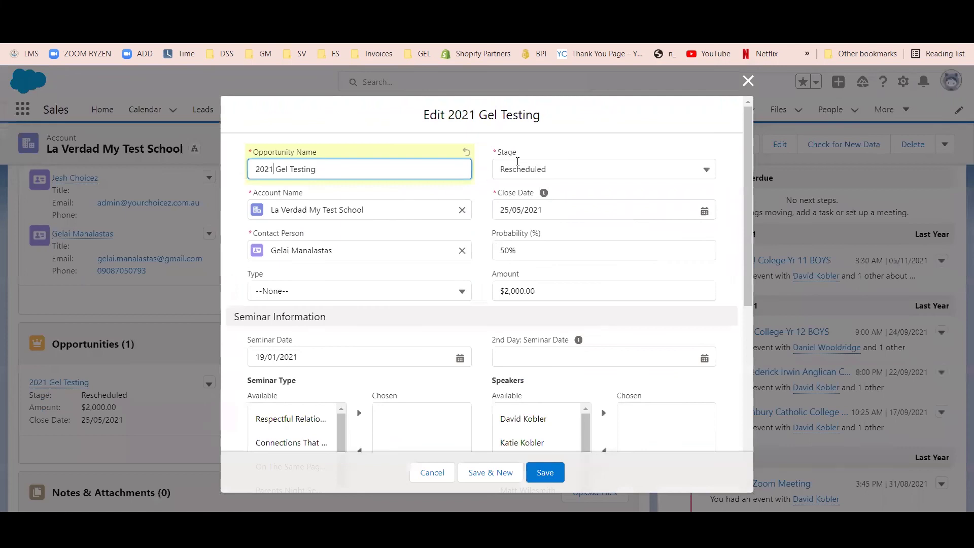
Connect Start to Create New Opp for Next Year via the '9 Months after the seminar date' path
{"action": "left_click", "coordinate": [487, 314]}
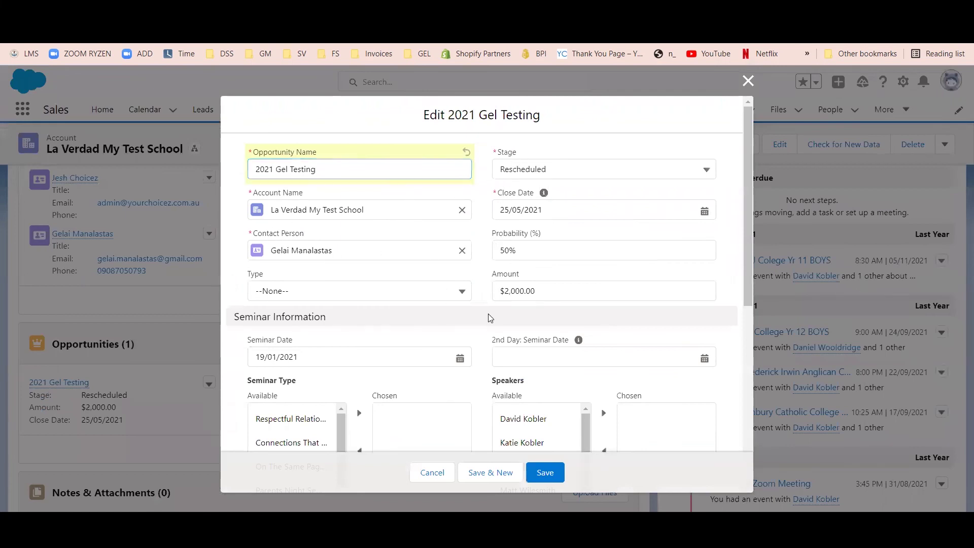
{"action": "scroll", "coordinate": [488, 313], "scroll_direction": "down", "scroll_amount": 4}
{"action": "scroll", "coordinate": [488, 313], "scroll_direction": "up", "scroll_amount": 3}
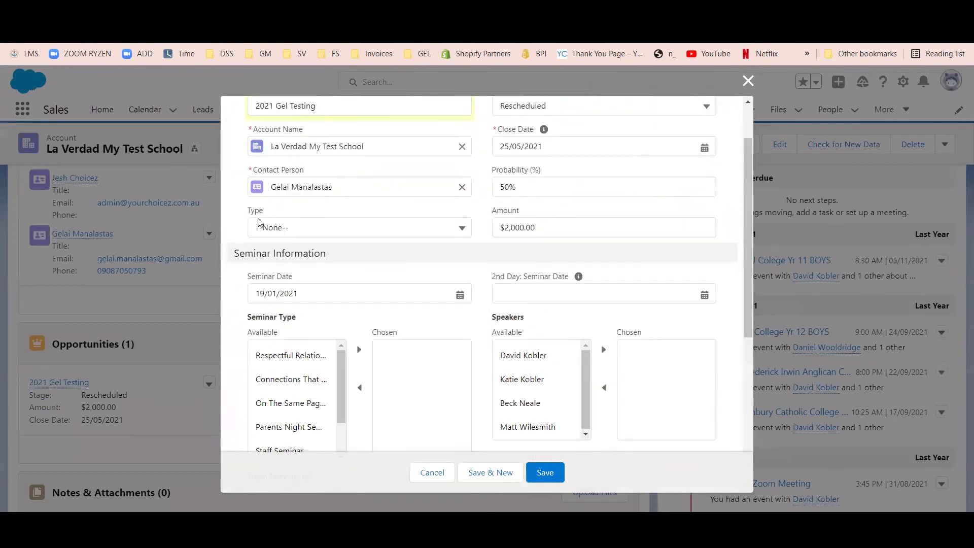
{"action": "scroll", "coordinate": [465, 287], "scroll_direction": "down", "scroll_amount": 1}
{"action": "scroll", "coordinate": [464, 287], "scroll_direction": "down", "scroll_amount": 5}
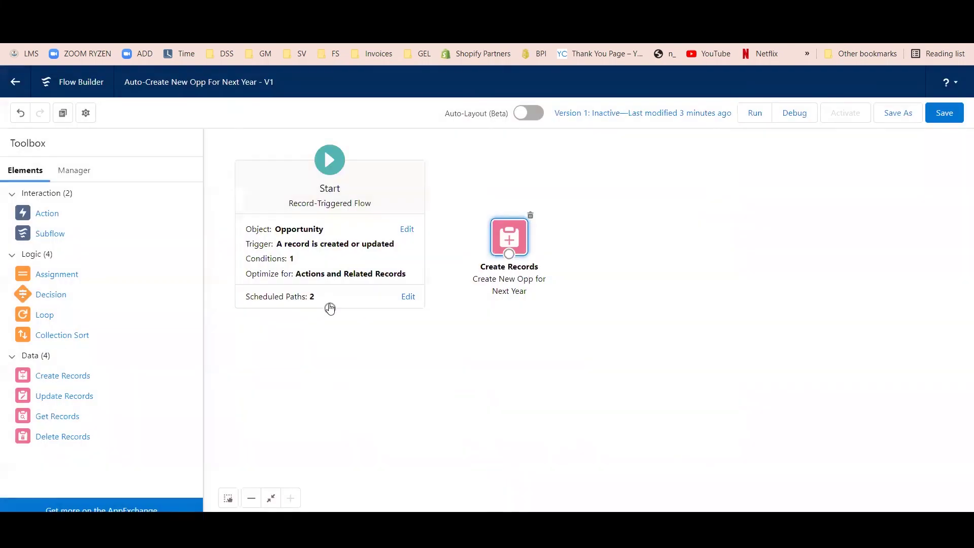
{"action": "left_click_drag", "start_coordinate": [331, 307], "coordinate": [509, 250]}
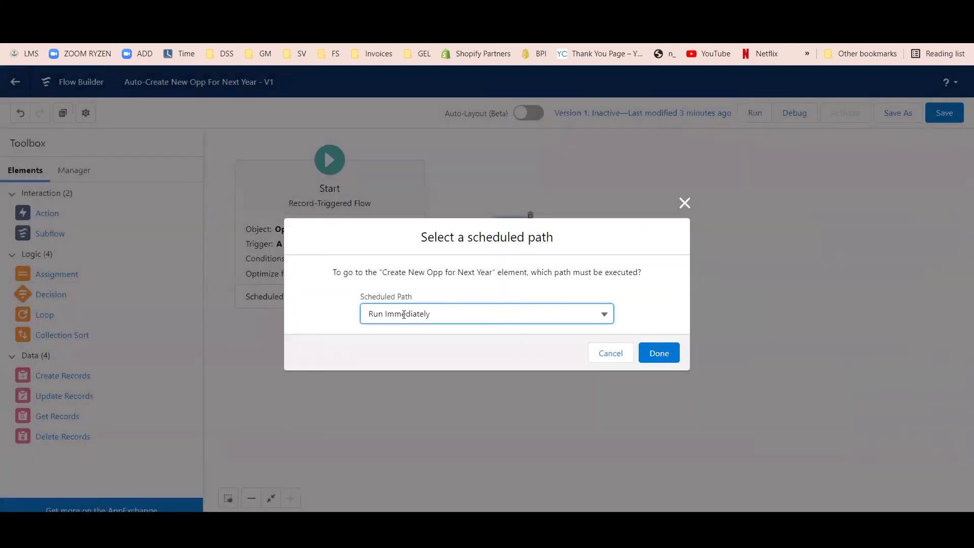
{"action": "left_click", "coordinate": [403, 315]}
{"action": "left_click", "coordinate": [398, 359]}
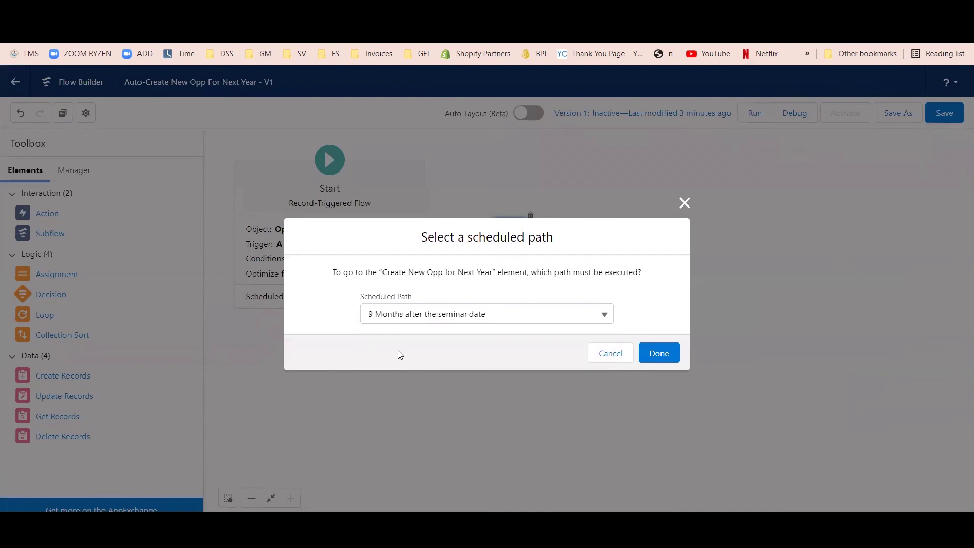
{"action": "left_click", "coordinate": [661, 353]}
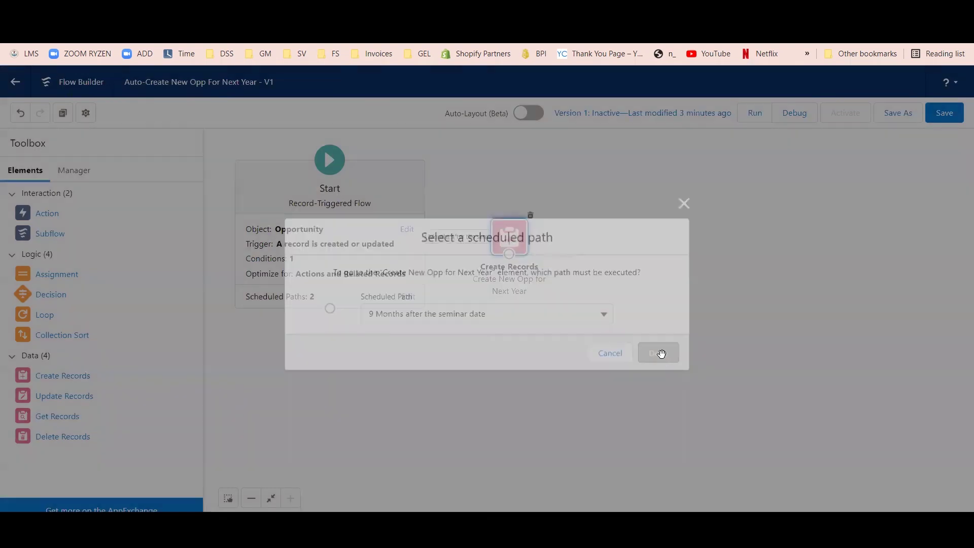
{"action": "left_click_drag", "start_coordinate": [509, 247], "coordinate": [631, 301]}
{"action": "left_click", "coordinate": [761, 280]}
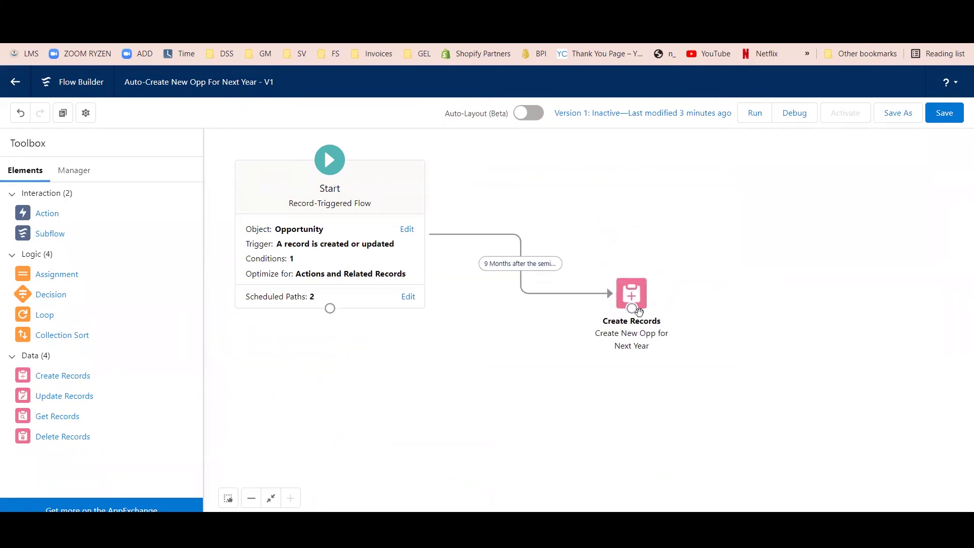
Save the flow, review the issues warning, and activate it as Version 1
{"action": "left_click", "coordinate": [944, 114]}
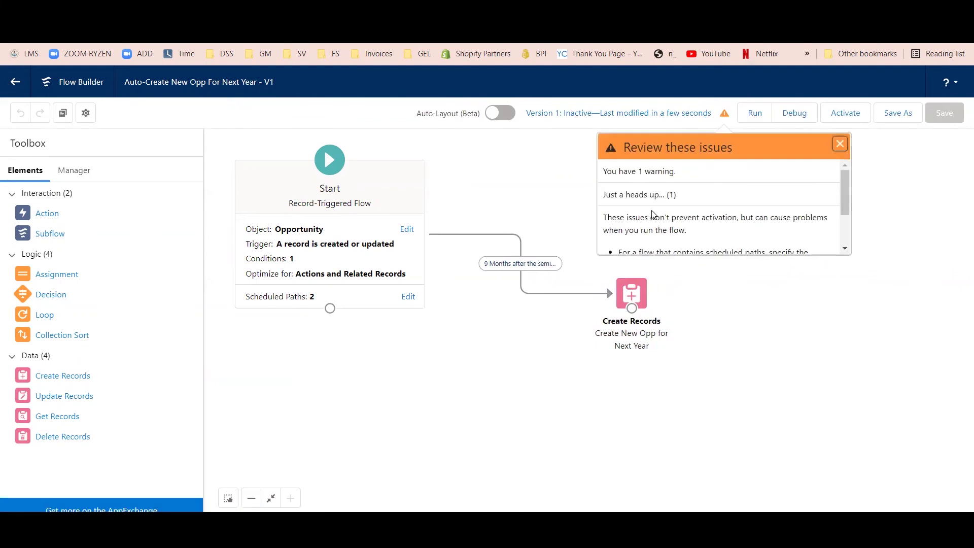
{"action": "scroll", "coordinate": [644, 203], "scroll_direction": "down", "scroll_amount": 3}
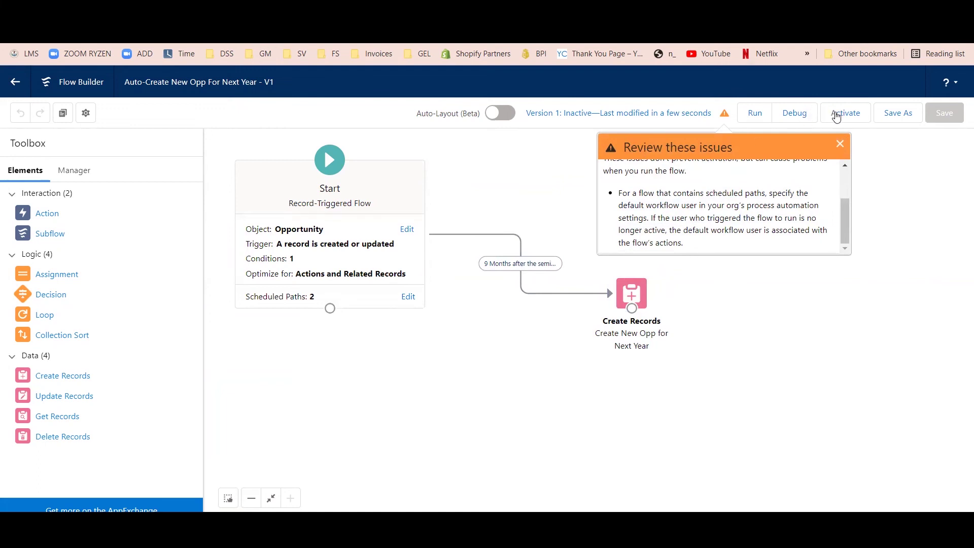
{"action": "left_click", "coordinate": [846, 115]}
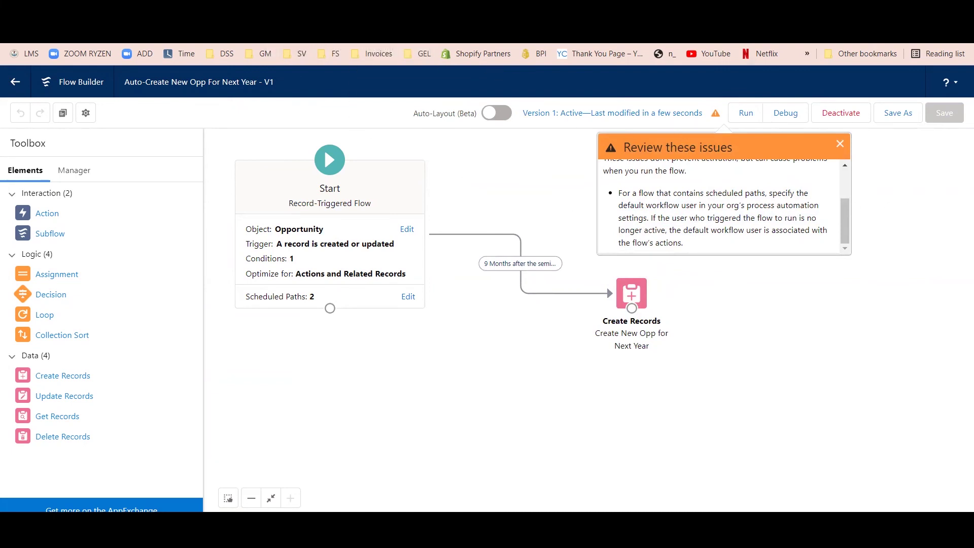
{"action": "key", "text": "ctrl+Tab"}
Return to the La Verdad My Test School account page, discarding the open edit form and reloading
{"action": "key", "text": "ctrl+Tab"}
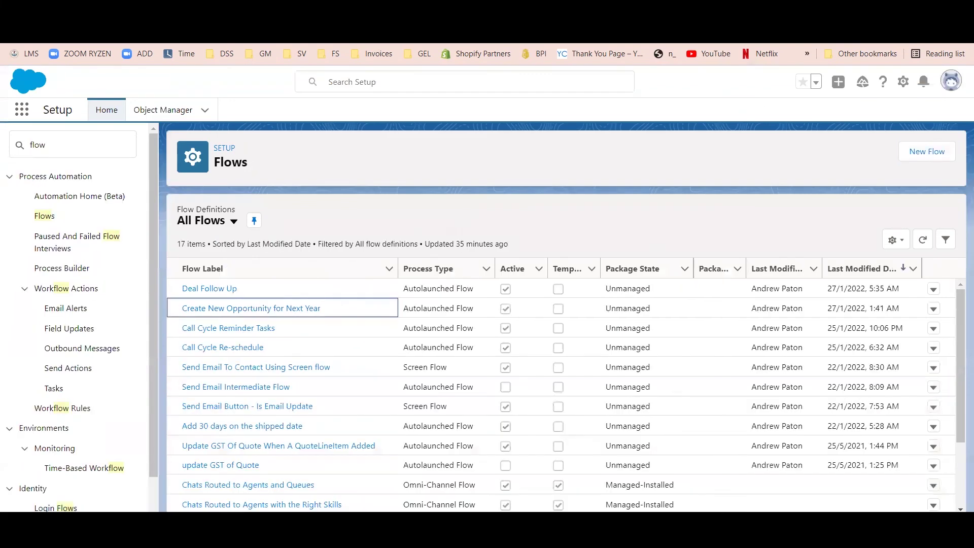
{"action": "key", "text": "ctrl+Tab"}
{"action": "key", "text": "ctrl+Tab"}
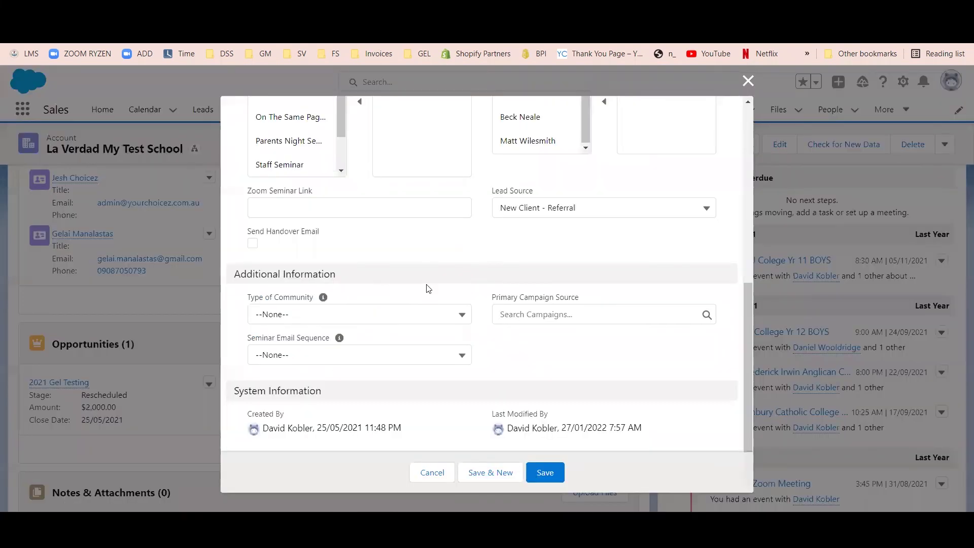
{"action": "left_click", "coordinate": [432, 472]}
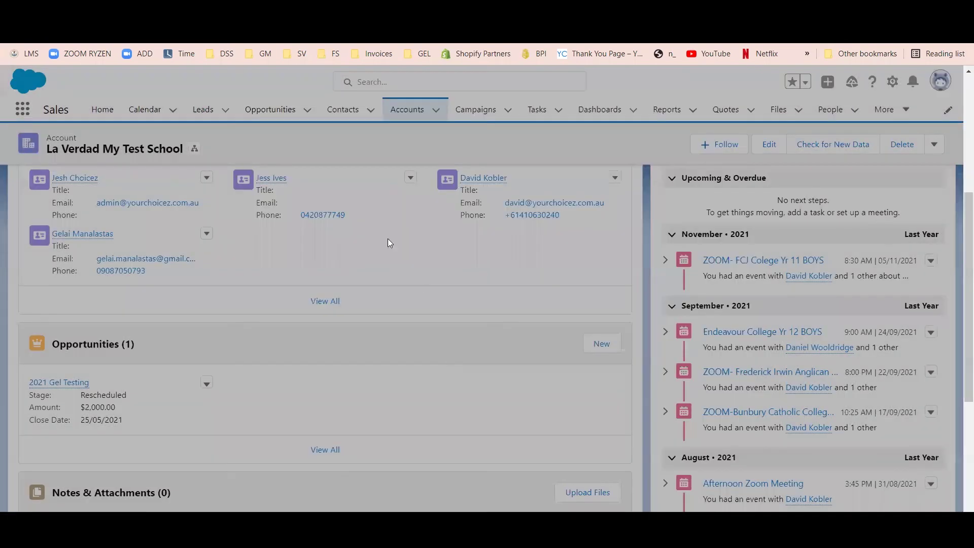
{"action": "left_click", "coordinate": [206, 383]}
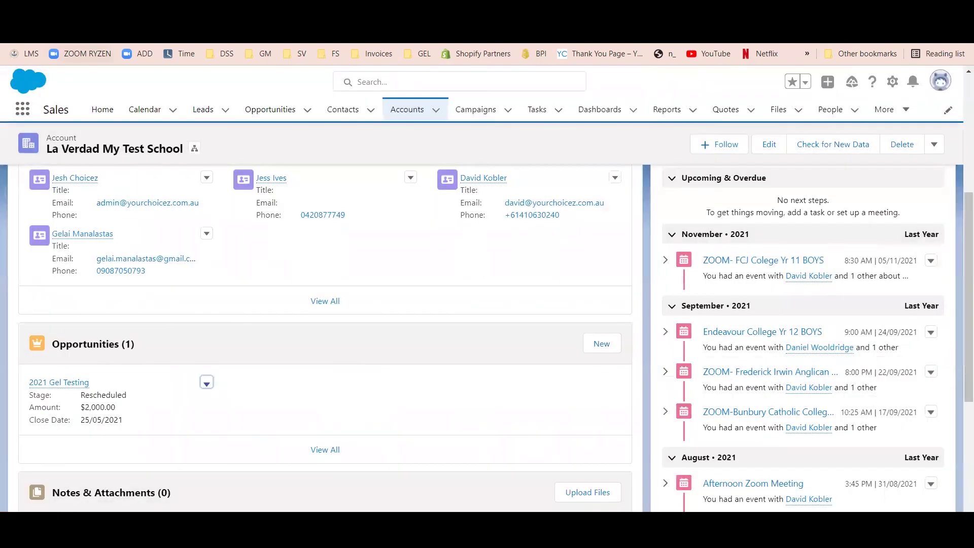
{"action": "key", "text": "F5"}
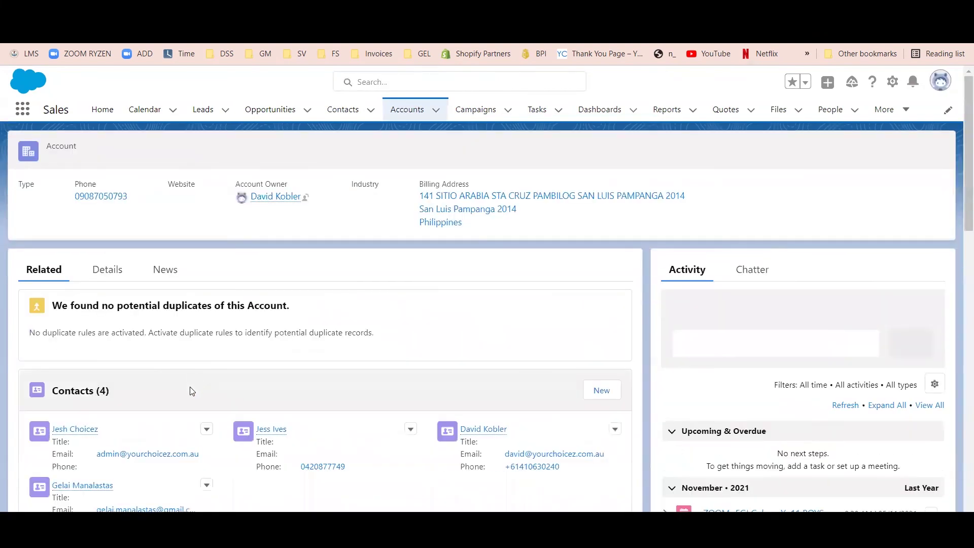
{"action": "scroll", "coordinate": [205, 390], "scroll_direction": "down", "scroll_amount": 8}
Edit the 2021 Gel Testing opportunity, set its Stage to Closed Won, and save
{"action": "left_click", "coordinate": [206, 256]}
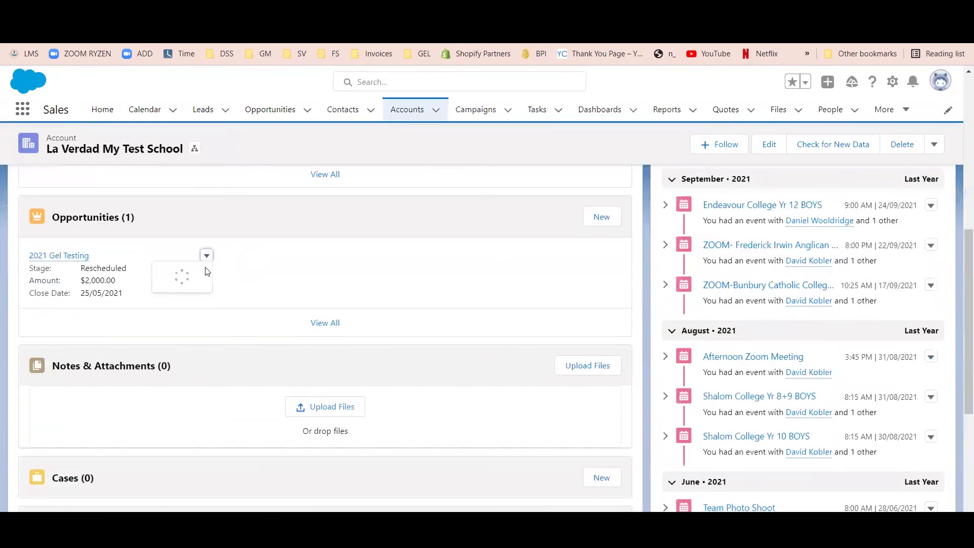
{"action": "left_click", "coordinate": [221, 280]}
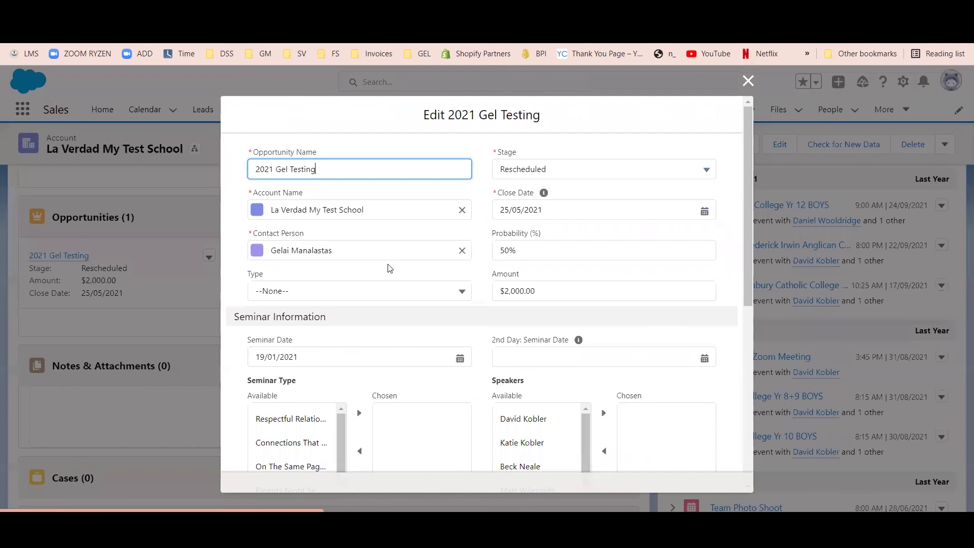
{"action": "double_click", "coordinate": [513, 153]}
{"action": "left_click", "coordinate": [522, 169]}
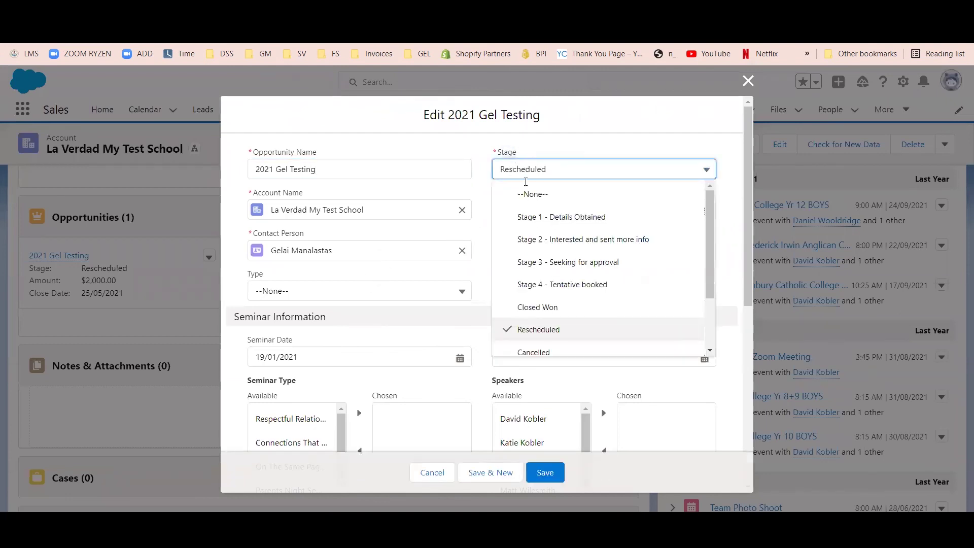
{"action": "left_click", "coordinate": [535, 310]}
{"action": "scroll", "coordinate": [502, 330], "scroll_direction": "down", "scroll_amount": 6}
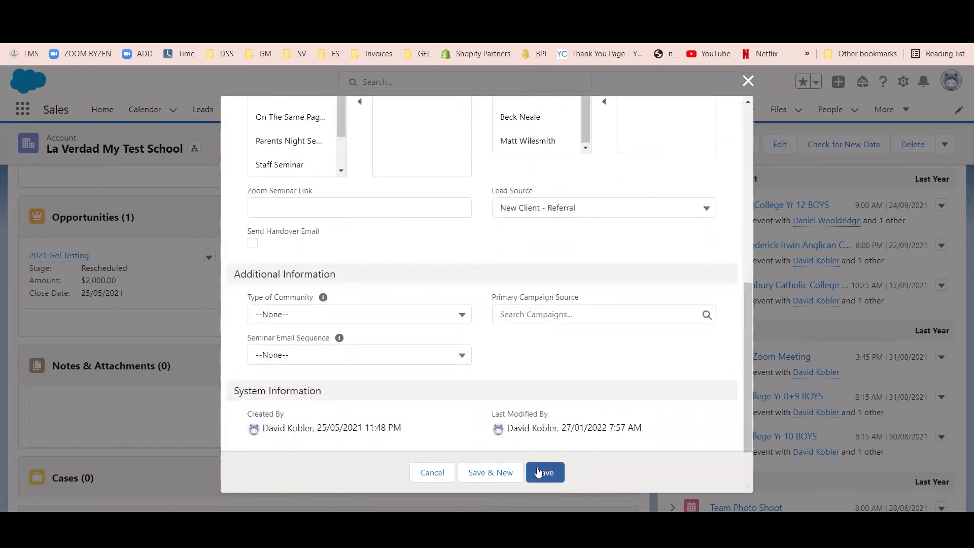
{"action": "left_click", "coordinate": [539, 472]}
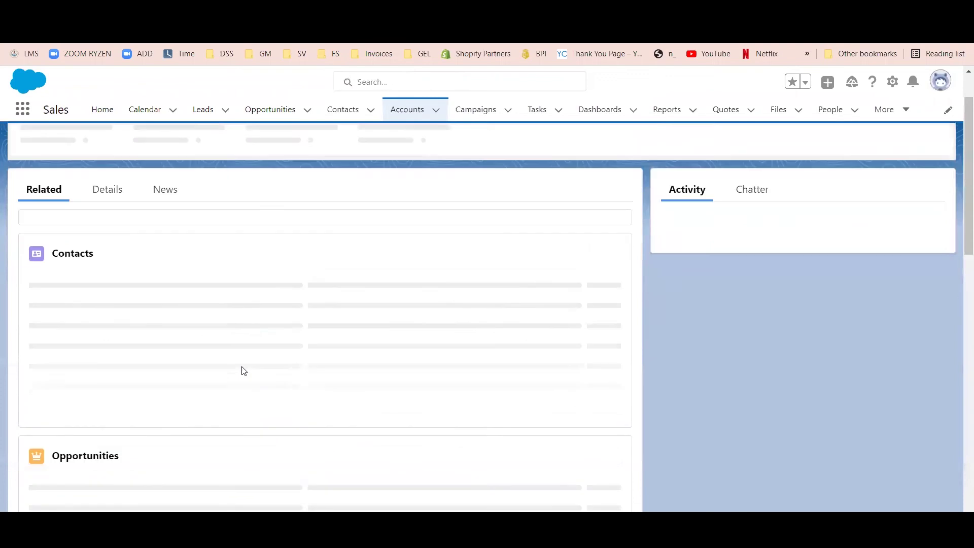
Open the new 2022 La Verdad My Test School opportunity in edit mode and check its probability
{"action": "mouse_move", "coordinate": [36, 406]}
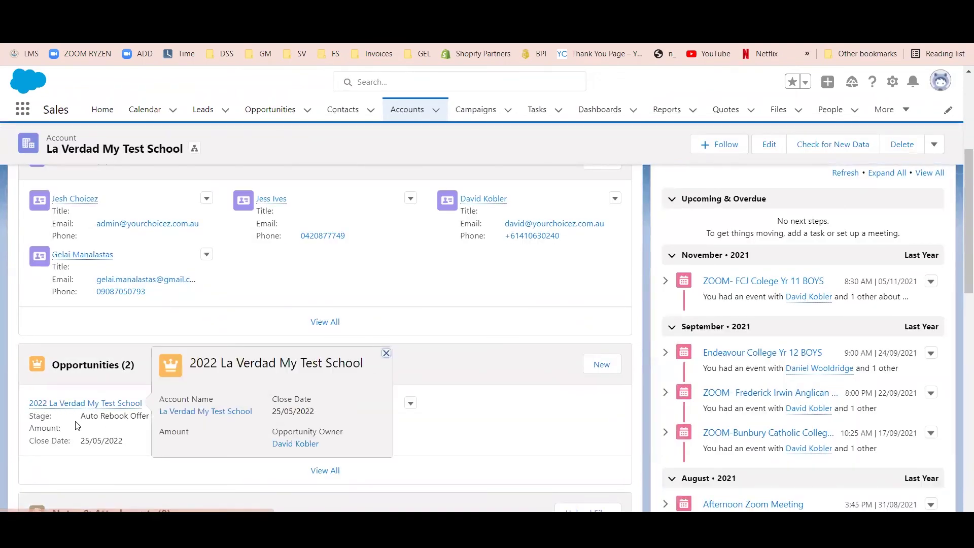
{"action": "left_click", "coordinate": [92, 406]}
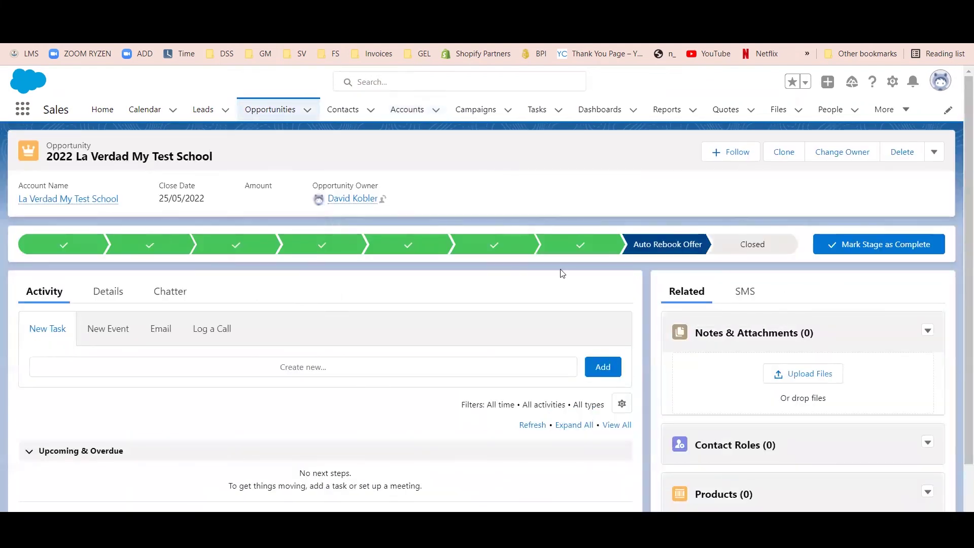
{"action": "left_click", "coordinate": [934, 152]}
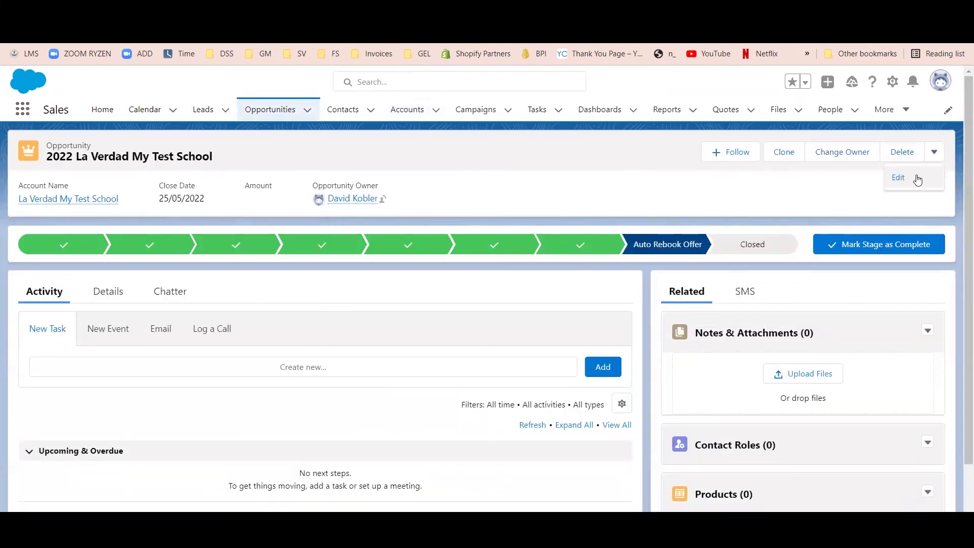
{"action": "left_click", "coordinate": [910, 175]}
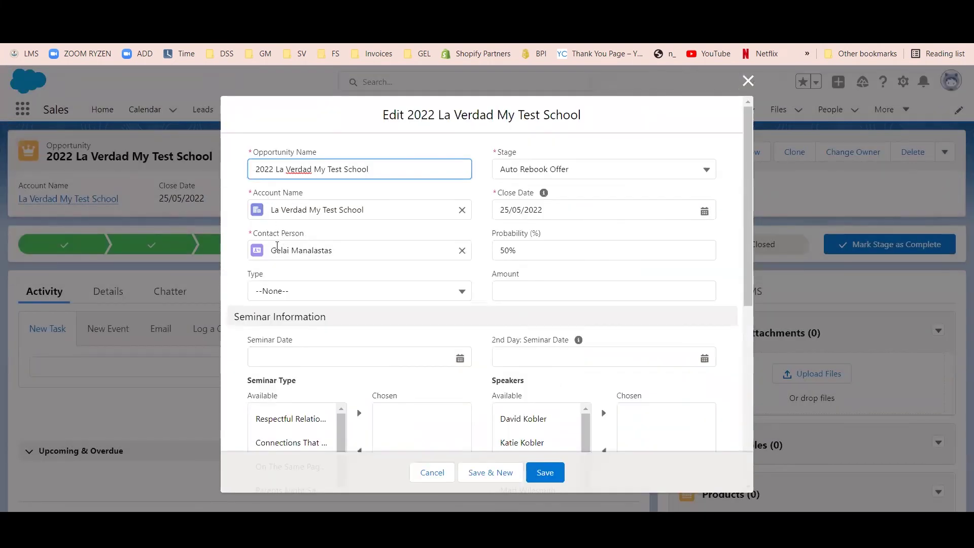
{"action": "left_click", "coordinate": [494, 230]}
{"action": "left_click", "coordinate": [482, 273]}
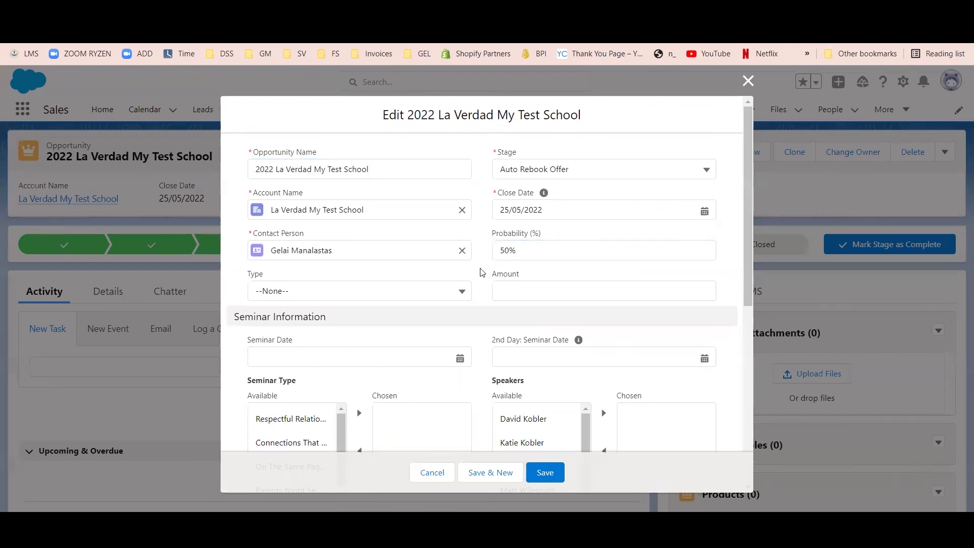
{"action": "key", "text": "ctrl+Tab"}
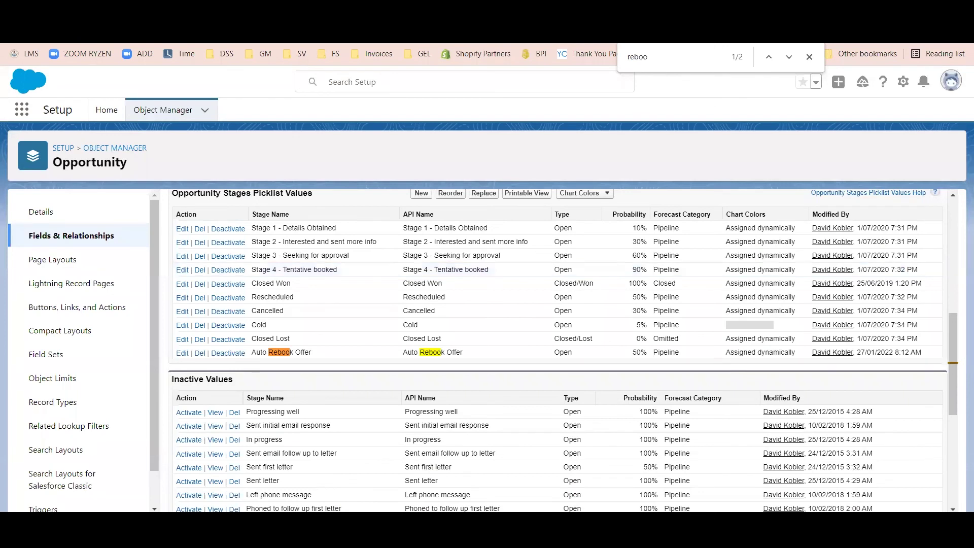
Inspect the debug run's Create Records step creating the 2022 Auto Rebook Offer opportunity
{"action": "key", "text": "ctrl+Tab"}
{"action": "key", "text": "ctrl+Tab"}
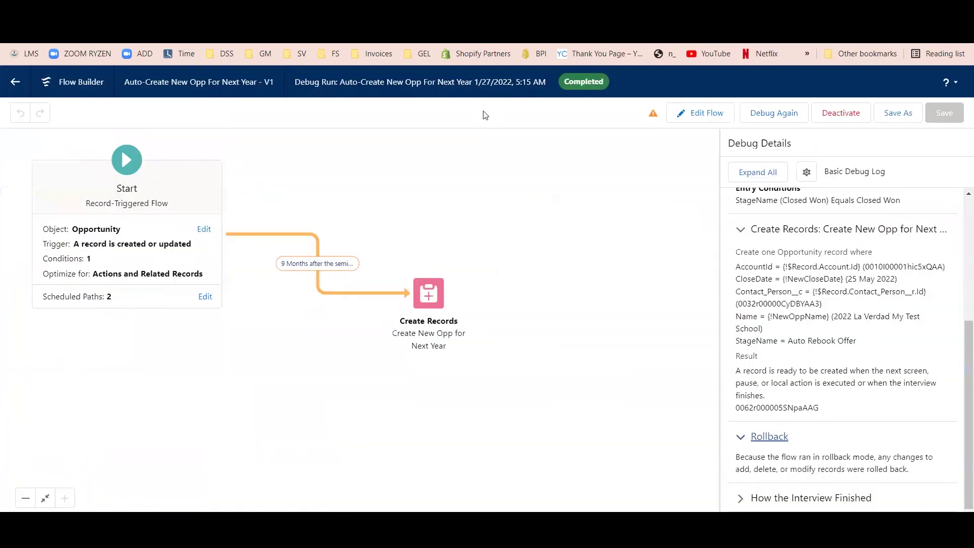
{"action": "left_click", "coordinate": [428, 303]}
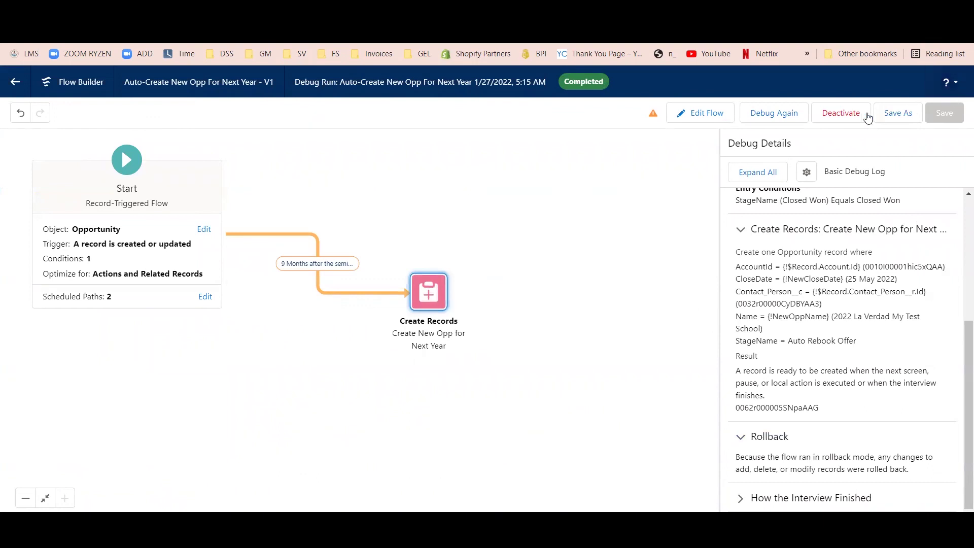
{"action": "key", "text": "ctrl+Tab"}
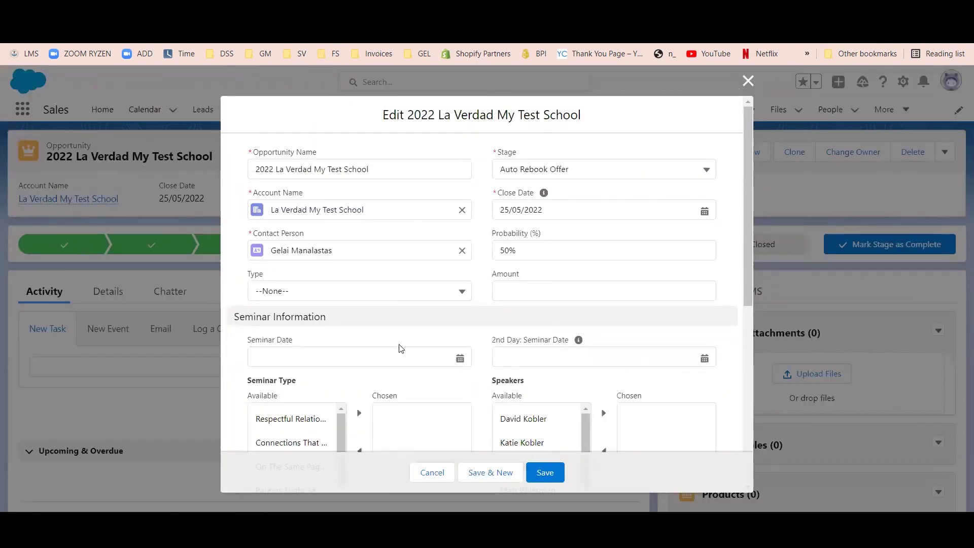
{"action": "key", "text": "ctrl+shift+Tab"}
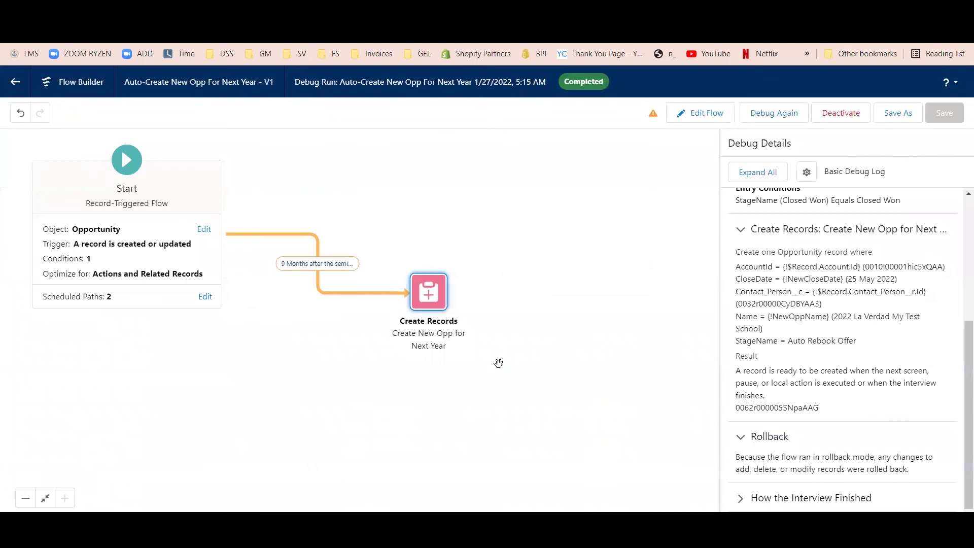